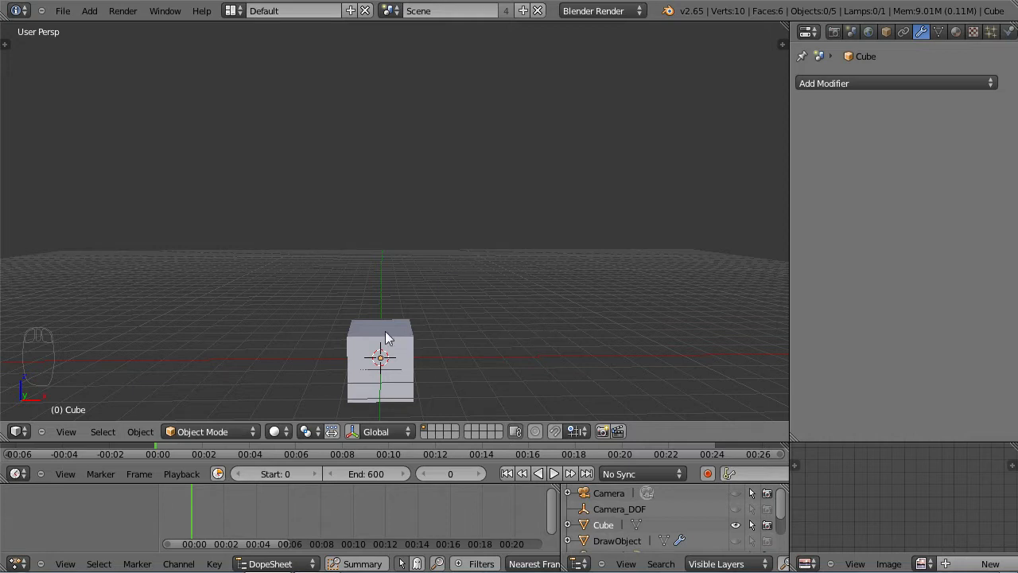
# Raise the cube along the Z axis in whole-unit increments so that its base rests on the grid floor
pyautogui.moveTo(390, 334); pyautogui.dragTo(438, 371, button='middle')
pyautogui.moveTo(398, 342)
pyautogui.mouseDown(button='middle')
pyautogui.moveTo(467, 329)
pyautogui.moveTo(478, 301)
pyautogui.moveTo(427, 315)
pyautogui.moveTo(461, 336)
pyautogui.moveTo(455, 348)
pyautogui.moveTo(461, 330)
pyautogui.moveTo(487, 319)
pyautogui.moveTo(477, 286)
pyautogui.moveTo(481, 302)
pyautogui.moveTo(453, 339)
pyautogui.moveTo(468, 326)
pyautogui.moveTo(411, 354)
pyautogui.mouseUp(button='middle')
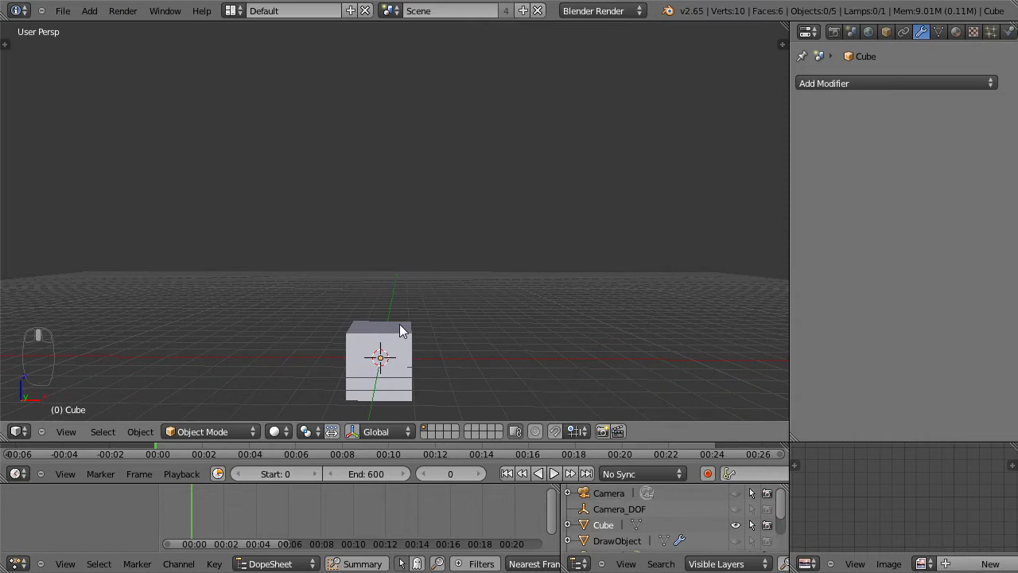
pyautogui.click(406, 331)
pyautogui.press('g')
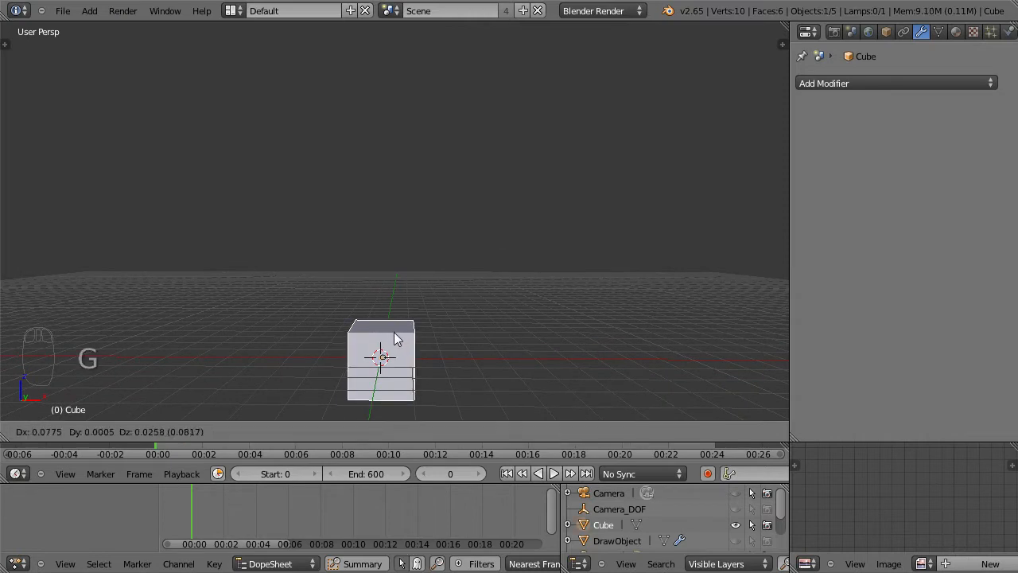
pyautogui.press('x')
pyautogui.press('z')
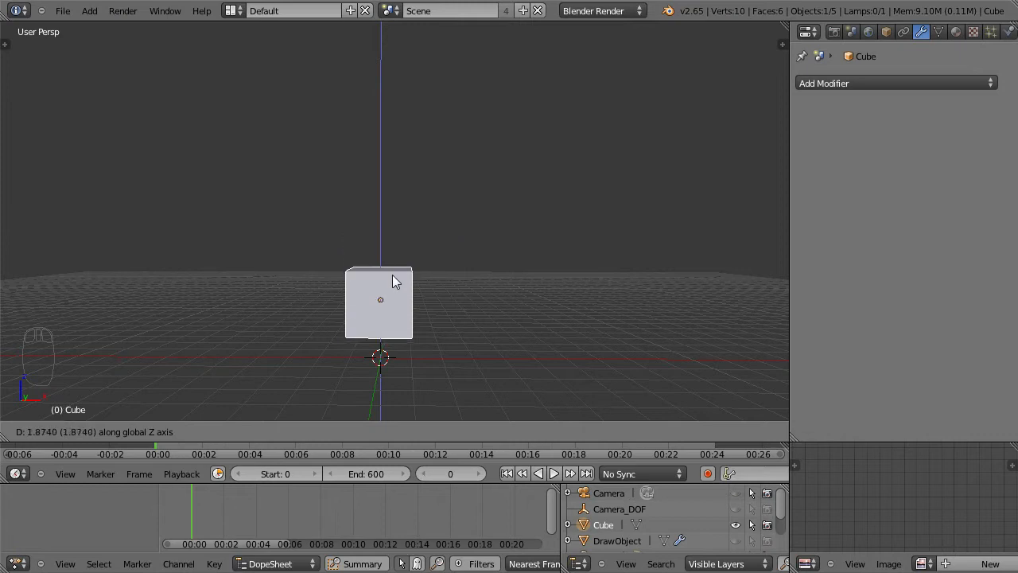
pyautogui.press('ctrl')
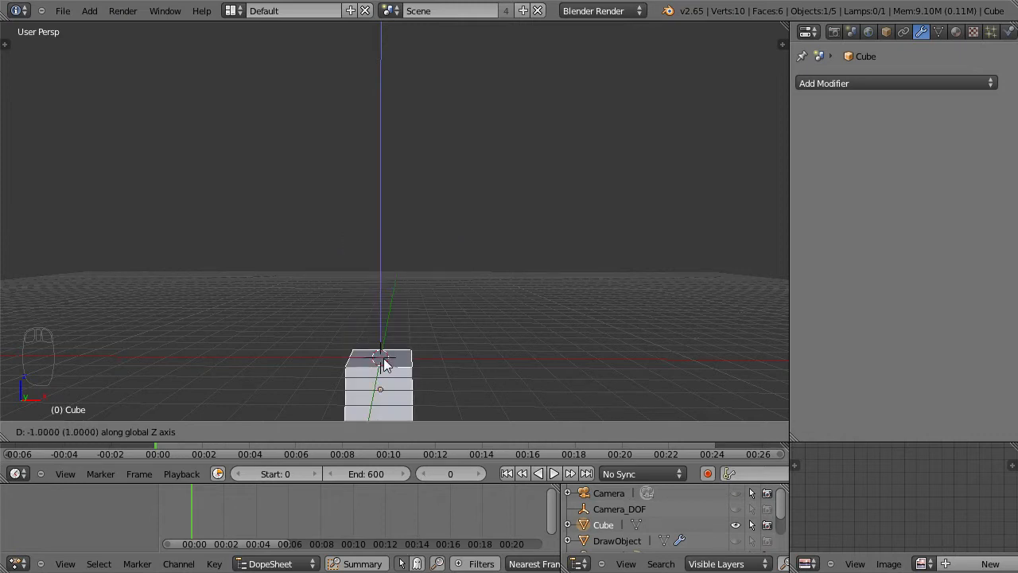
pyautogui.click(390, 303)
# Add a plane mesh at the base of the cube and scale it by 7 to form the ground
pyautogui.moveTo(406, 308); pyautogui.dragTo(541, 337, button='middle')
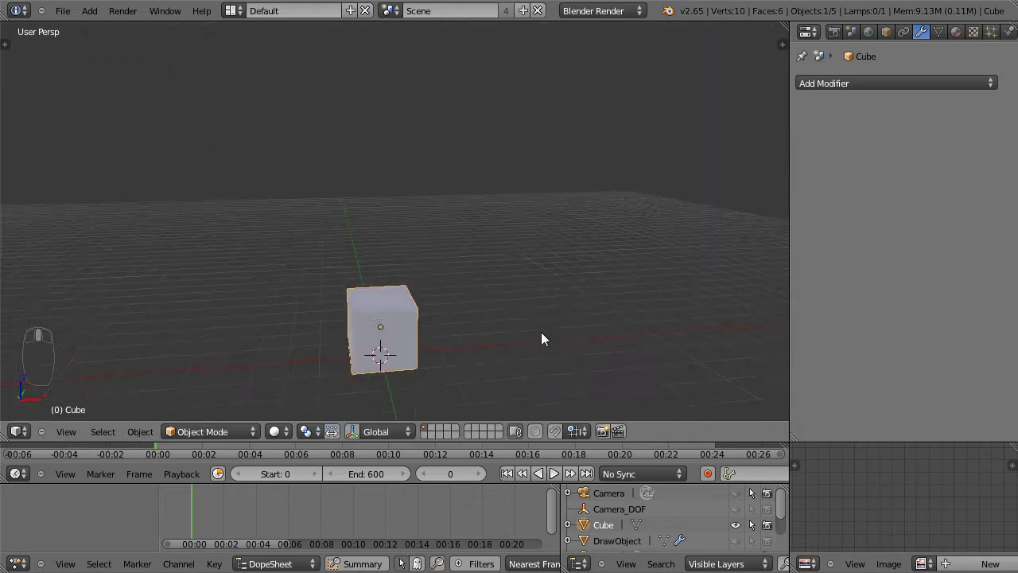
pyautogui.moveTo(409, 352); pyautogui.dragTo(393, 311, button='middle')
pyautogui.hotkey('shift', 'a')
pyautogui.moveTo(447, 298)
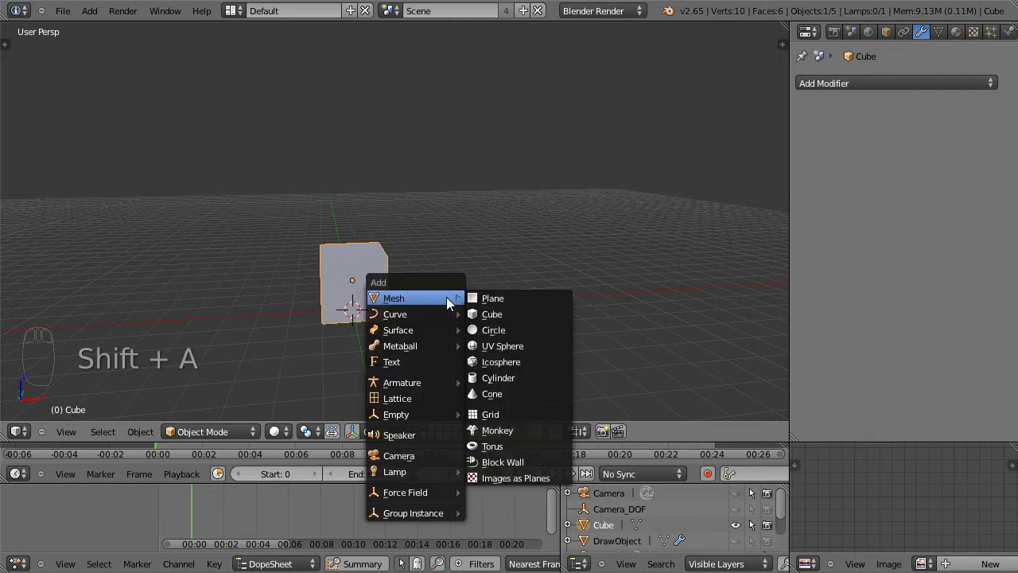
pyautogui.click(504, 299)
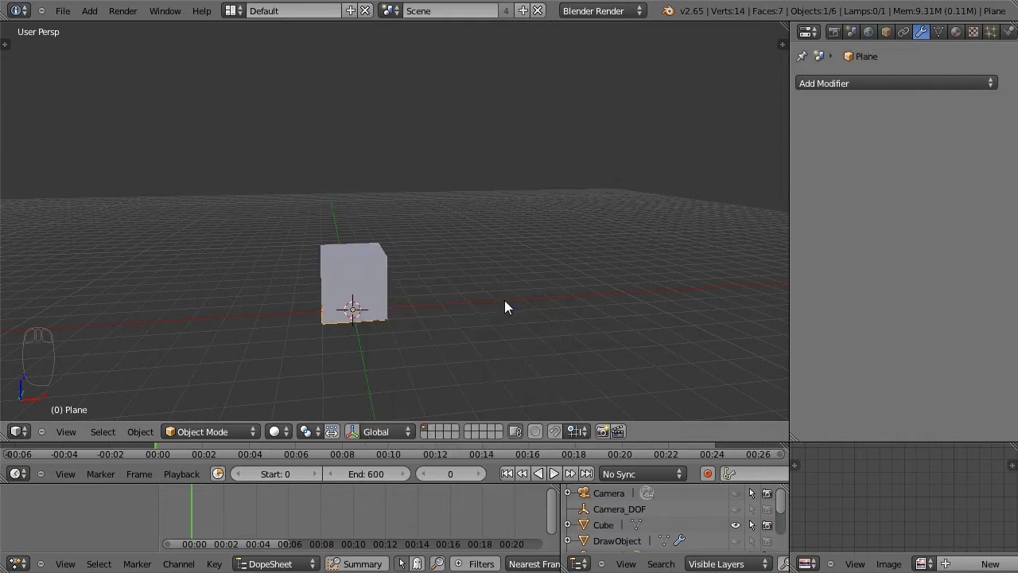
pyautogui.scroll(-2, 440, 305)
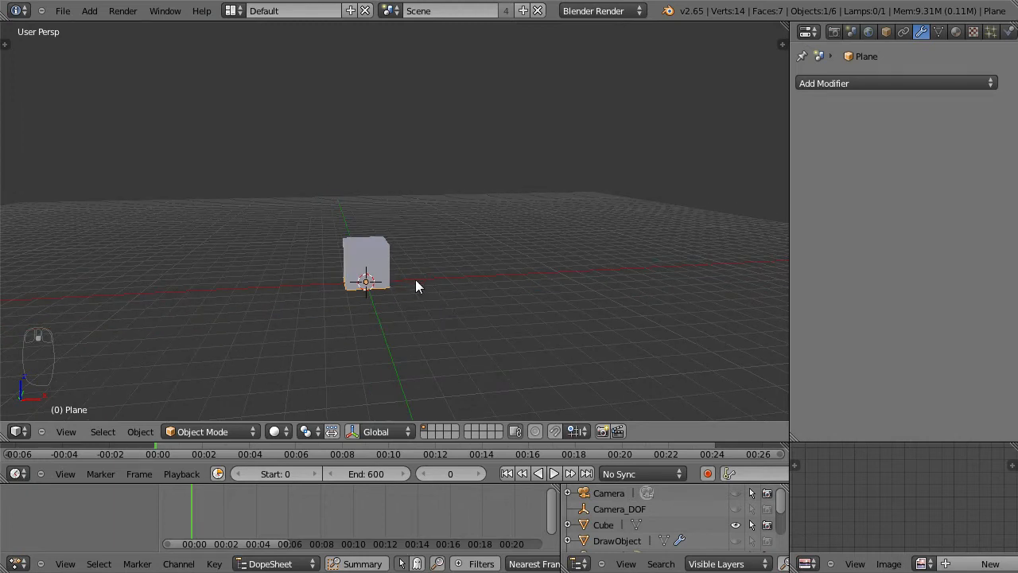
pyautogui.press('s')
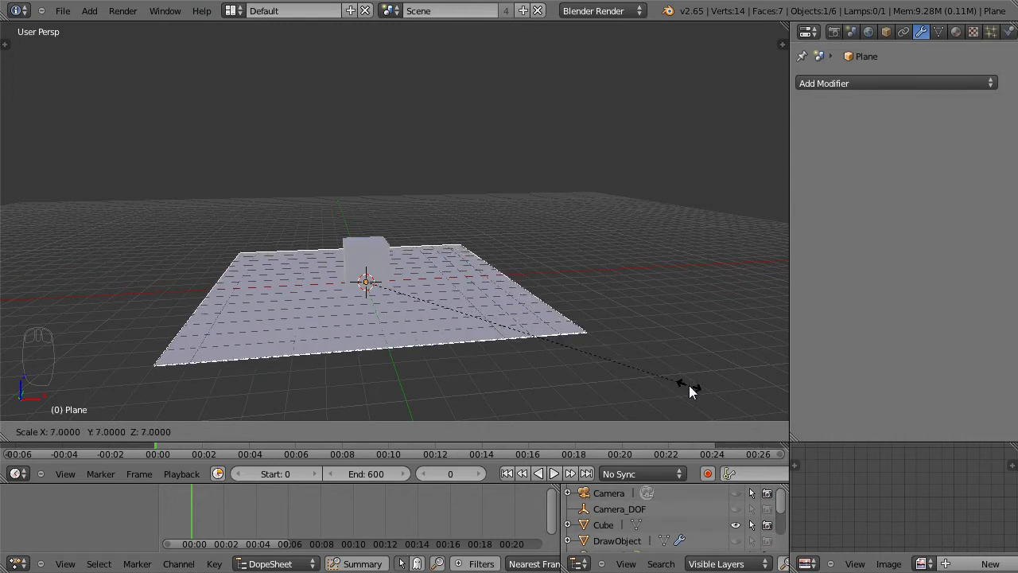
pyautogui.click(689, 389)
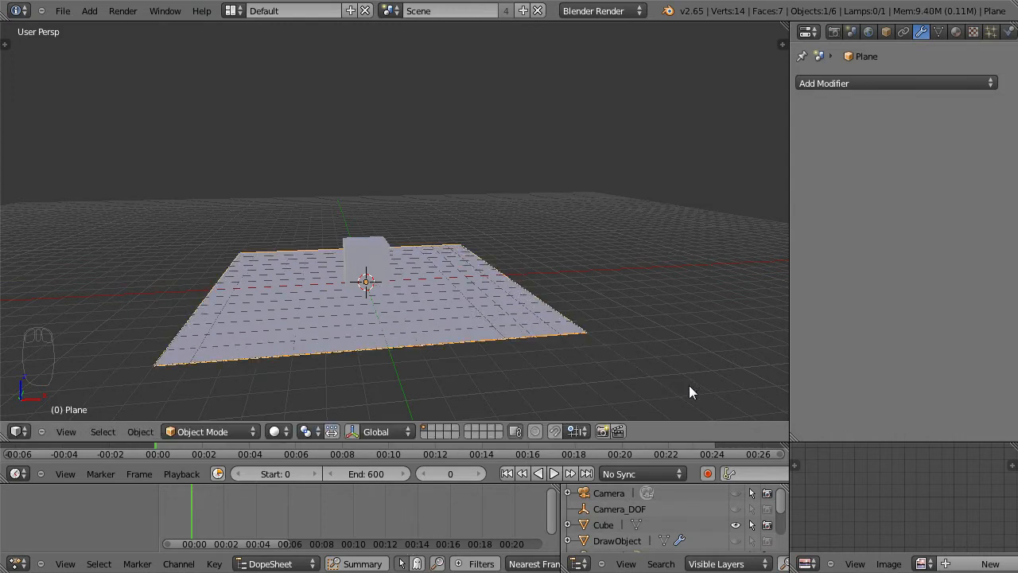
# Duplicate the cube and move the copy up exactly 2 units along the Z axis, on top of the original
pyautogui.scroll(3, 515, 296)
pyautogui.moveTo(515, 297); pyautogui.dragTo(477, 311, button='middle')
pyautogui.scroll(2, 468, 330)
pyautogui.rightClick(350, 279)
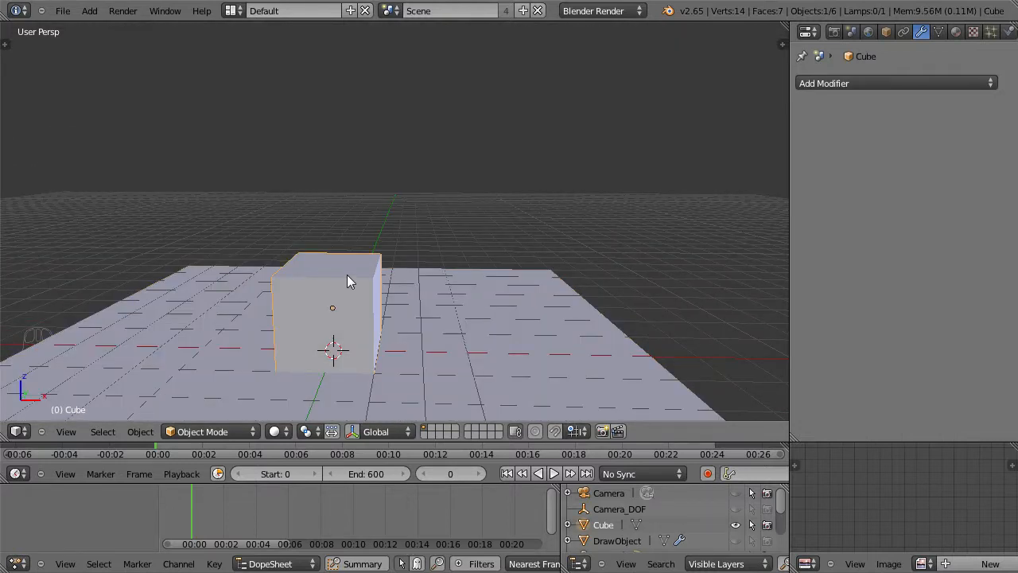
pyautogui.hotkey('shift', 'd')
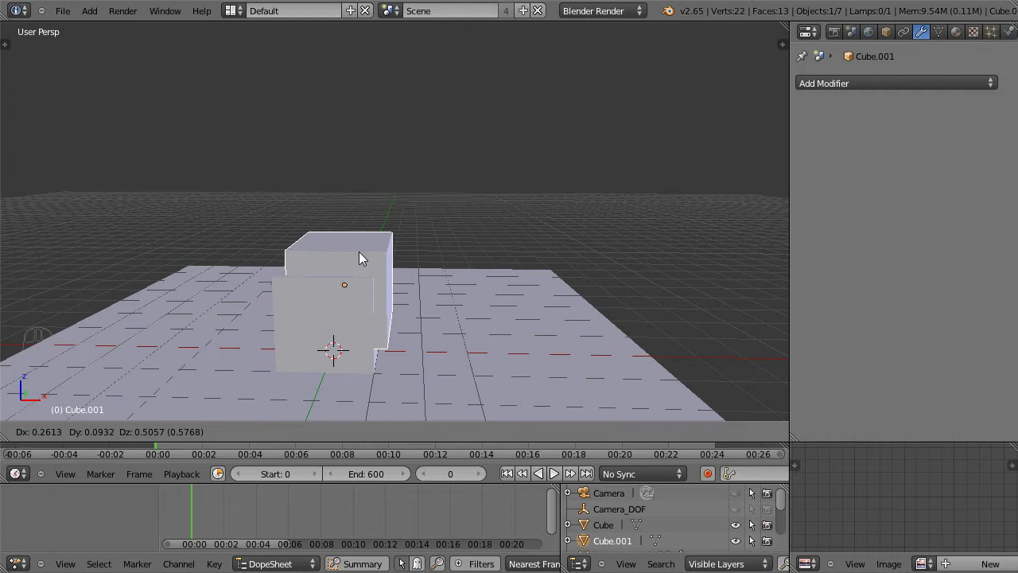
pyautogui.rightClick(359, 252)
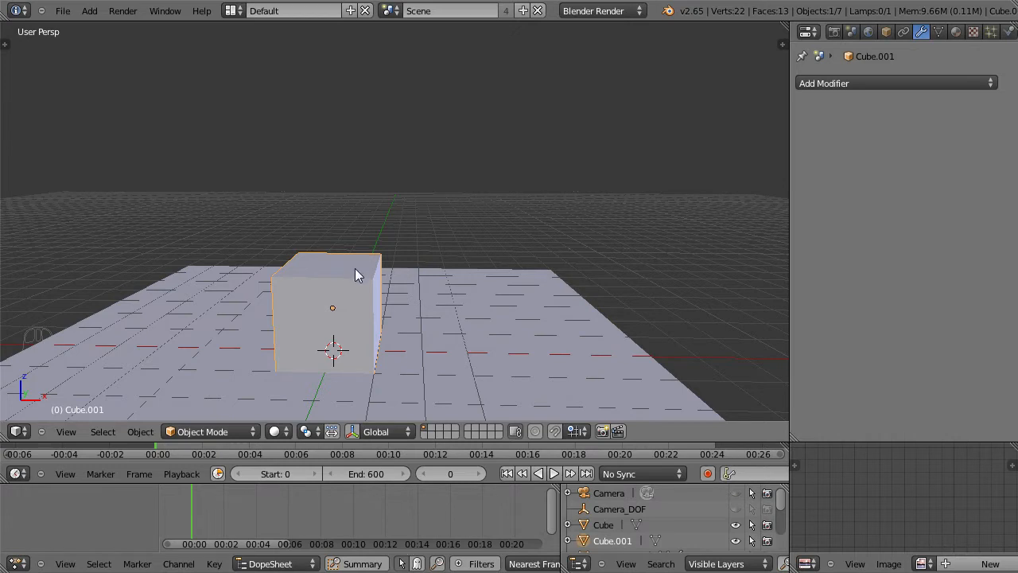
pyautogui.press('g')
pyautogui.press('z')
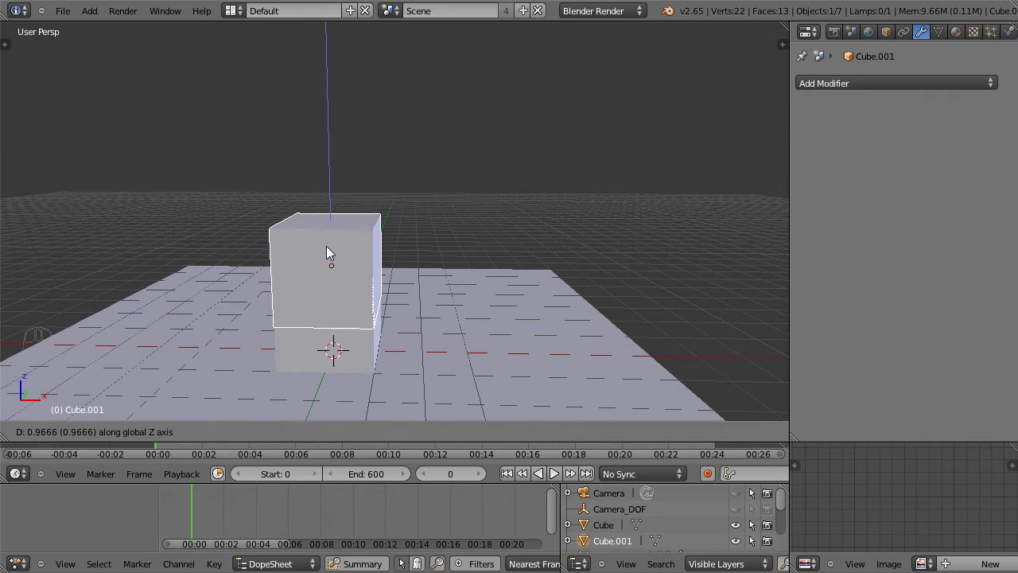
pyautogui.press('2')
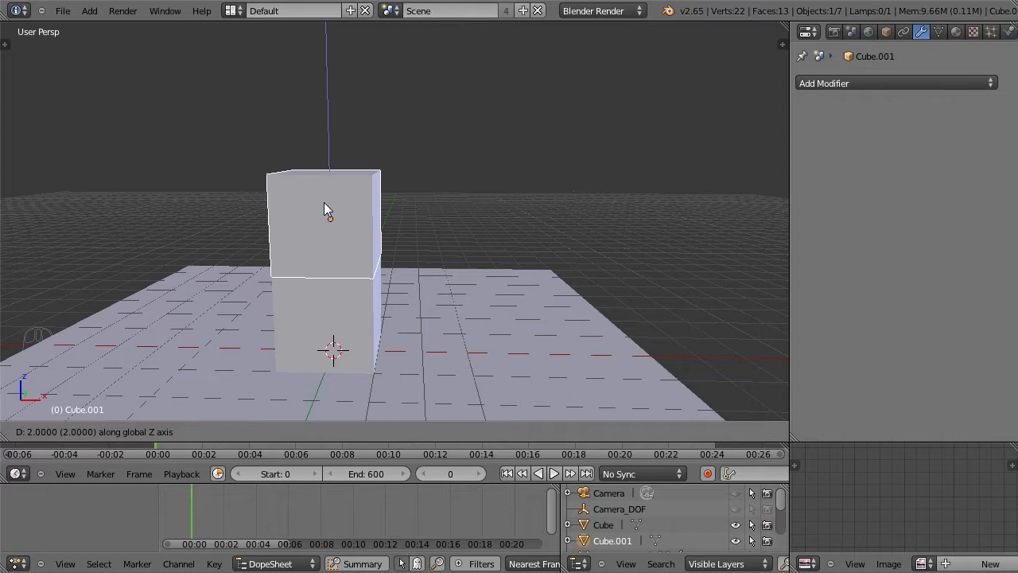
pyautogui.press('Return')
# Scale the upper cube down slightly and lower it along the Z axis so it rests on the cube below
pyautogui.moveTo(385, 318); pyautogui.dragTo(460, 282, button='middle')
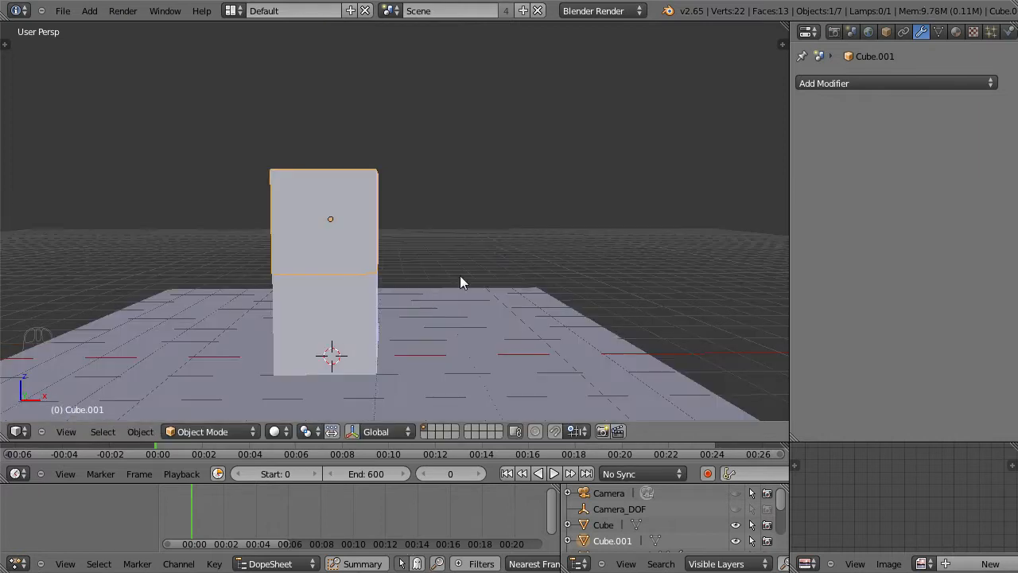
pyautogui.press('s')
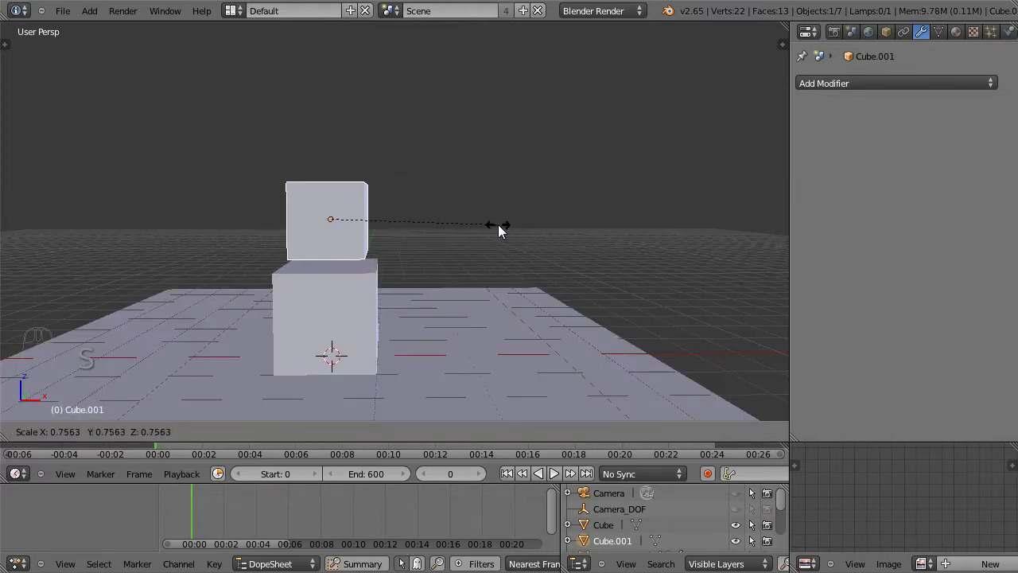
pyautogui.click(486, 224)
pyautogui.moveTo(486, 224); pyautogui.dragTo(434, 272, button='middle')
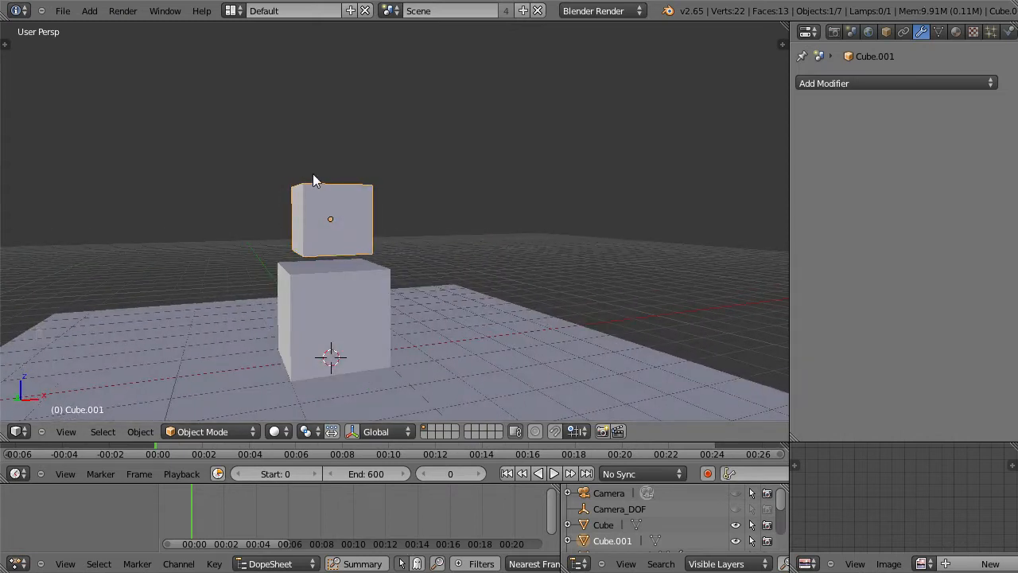
pyautogui.press('g')
pyautogui.press('x')
pyautogui.press('z')
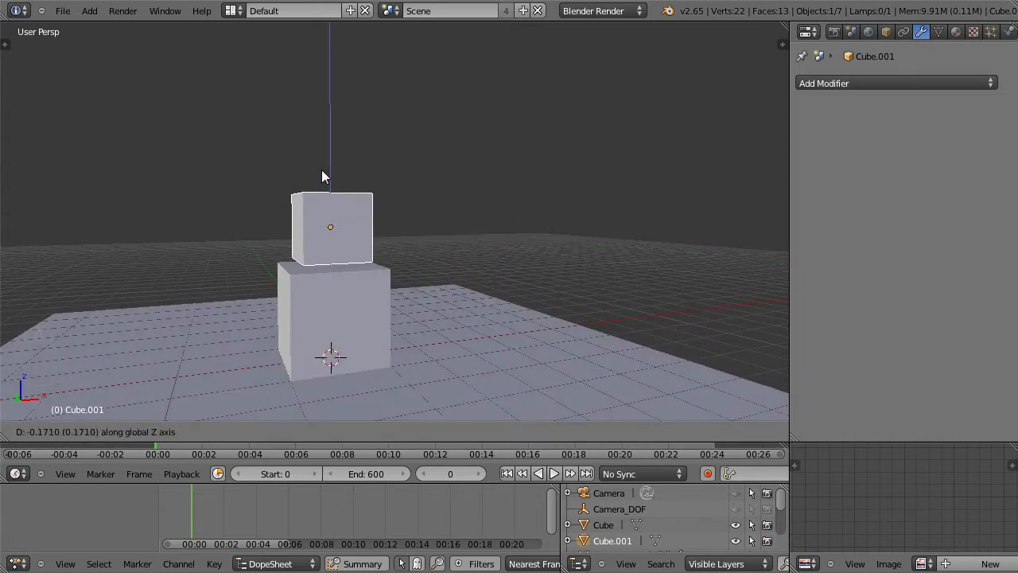
pyautogui.click(319, 183)
# Duplicate both stacked cubes together and raise the copies along the Z axis to the top of the stack
pyautogui.moveTo(319, 183); pyautogui.dragTo(295, 261, button='middle')
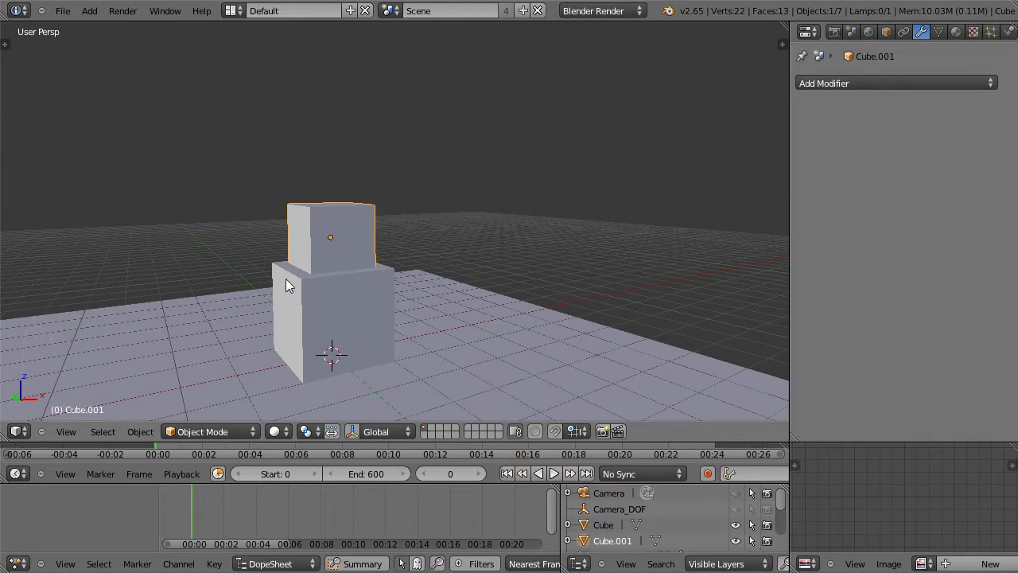
pyautogui.keyDown('shift'); pyautogui.rightClick(277, 271); pyautogui.keyUp('shift')
pyautogui.moveTo(293, 286)
pyautogui.mouseDown(button='middle')
pyautogui.moveTo(356, 291)
pyautogui.moveTo(409, 322)
pyautogui.moveTo(293, 291)
pyautogui.mouseUp(button='middle')
pyautogui.moveTo(340, 245); pyautogui.dragTo(358, 265, button='middle')
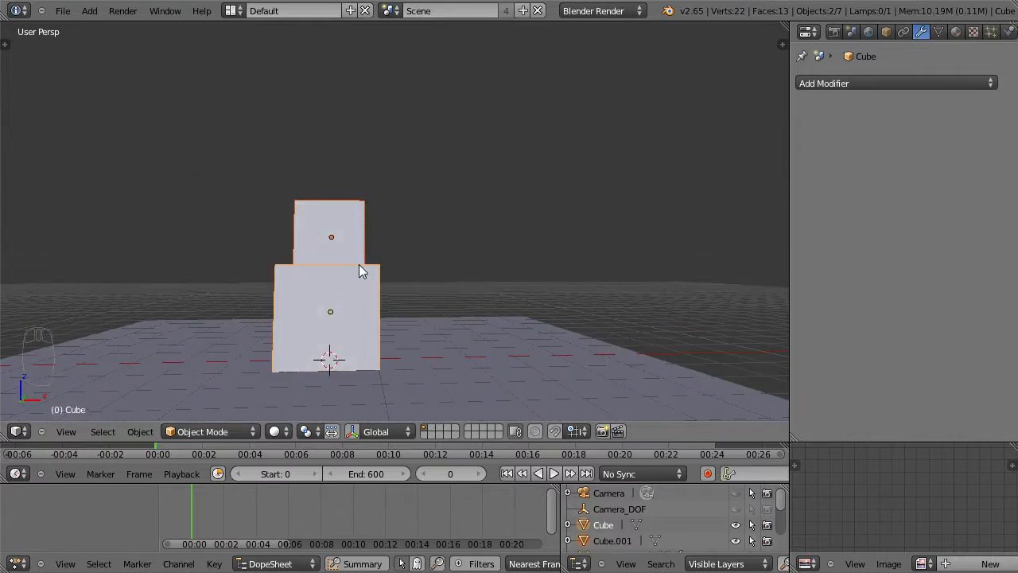
pyautogui.hotkey('shift', 'd')
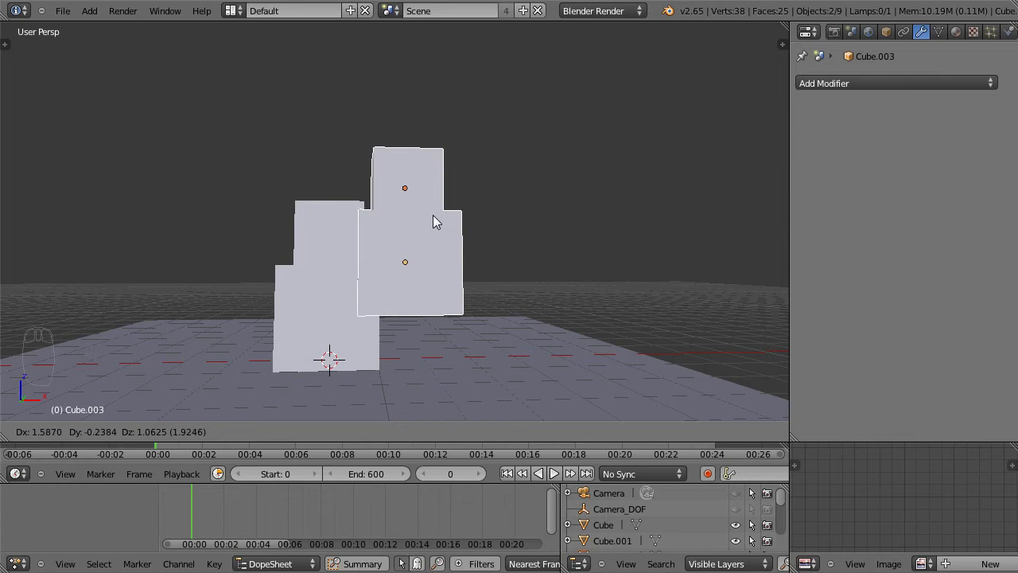
pyautogui.rightClick(433, 215)
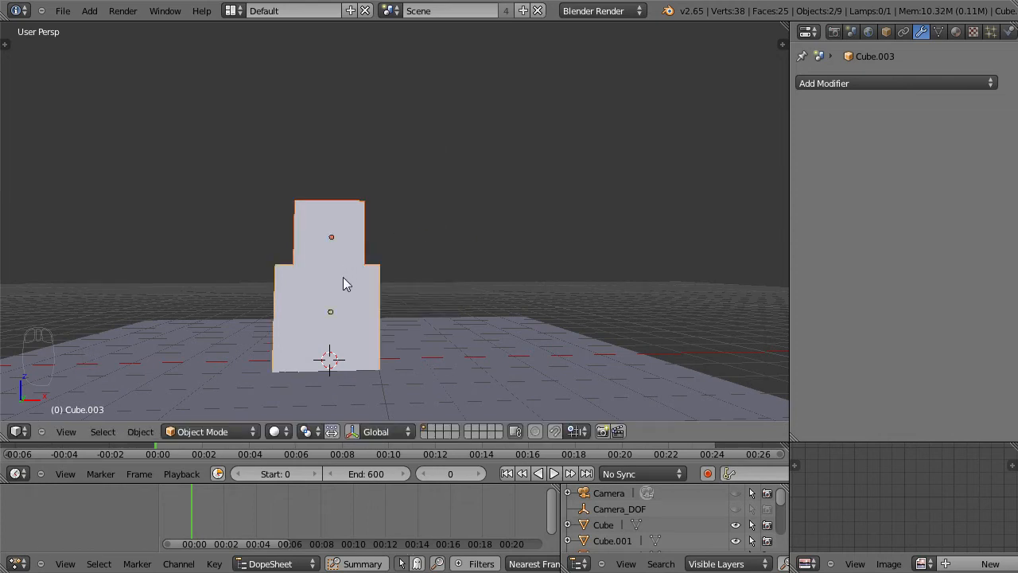
pyautogui.press('g')
pyautogui.press('z')
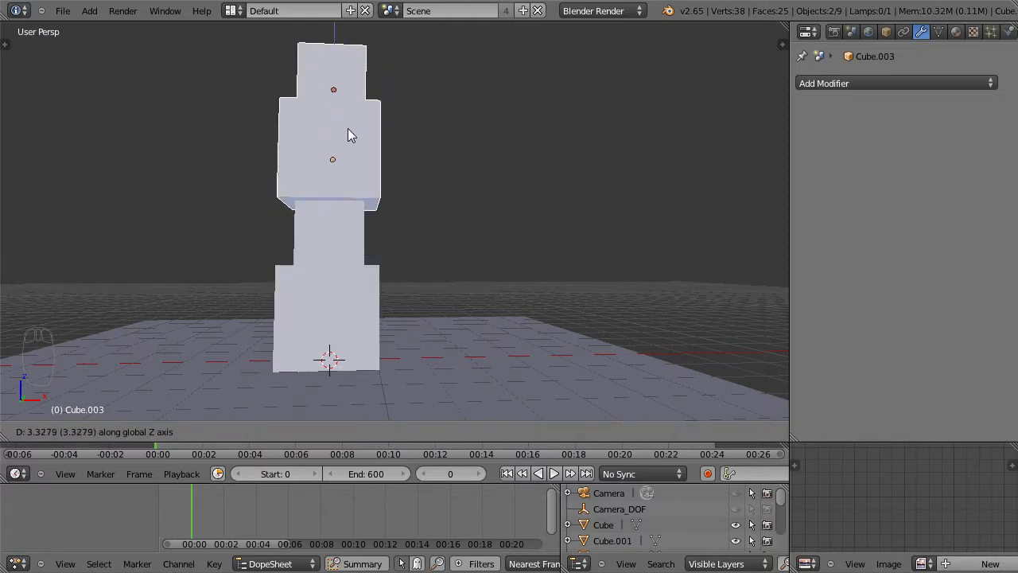
pyautogui.click(347, 140)
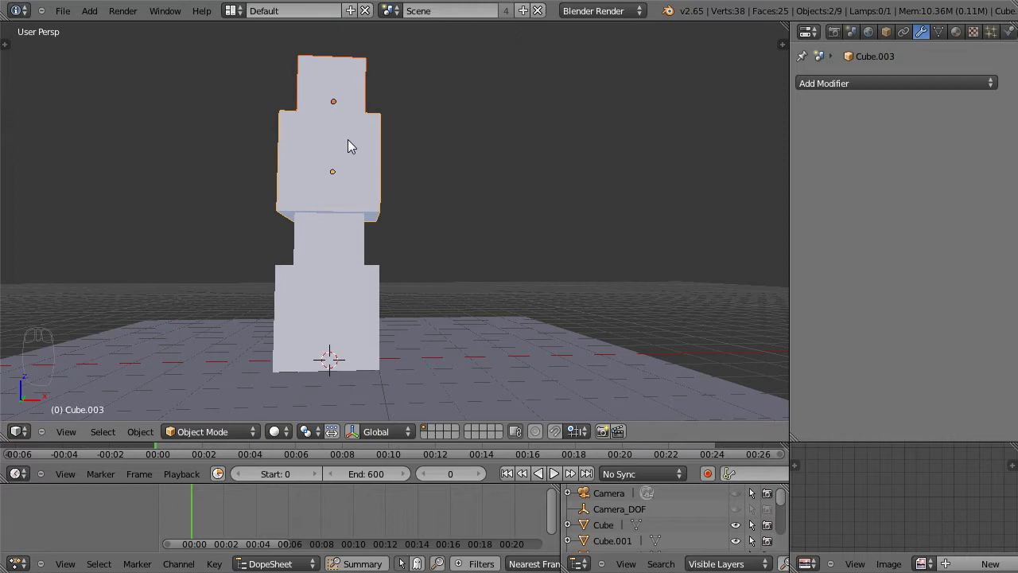
# Scale the two copied cubes to less than half size and lower them about 1.16 units along Z onto the stack
pyautogui.press('s')
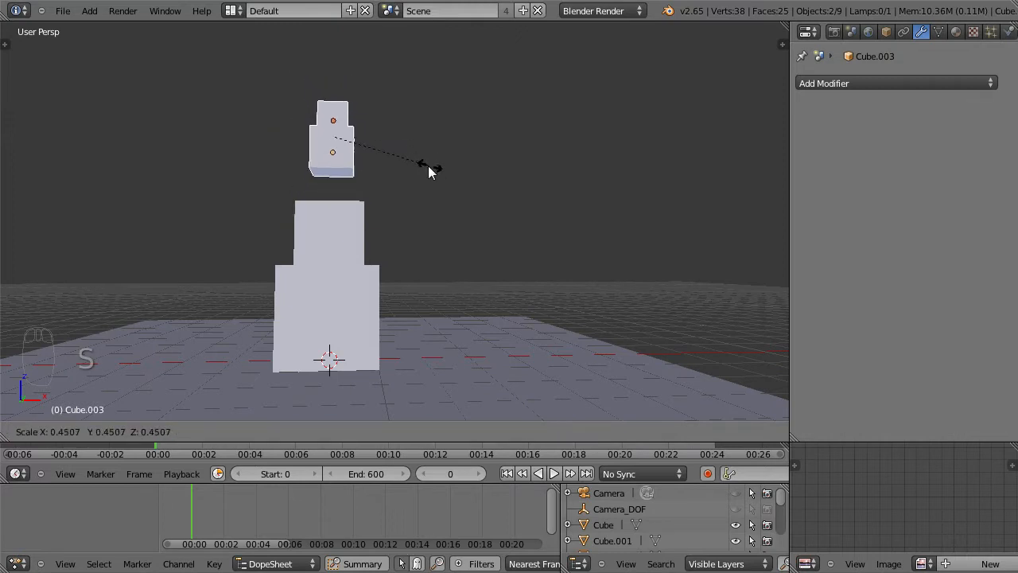
pyautogui.click(375, 155)
pyautogui.press('g')
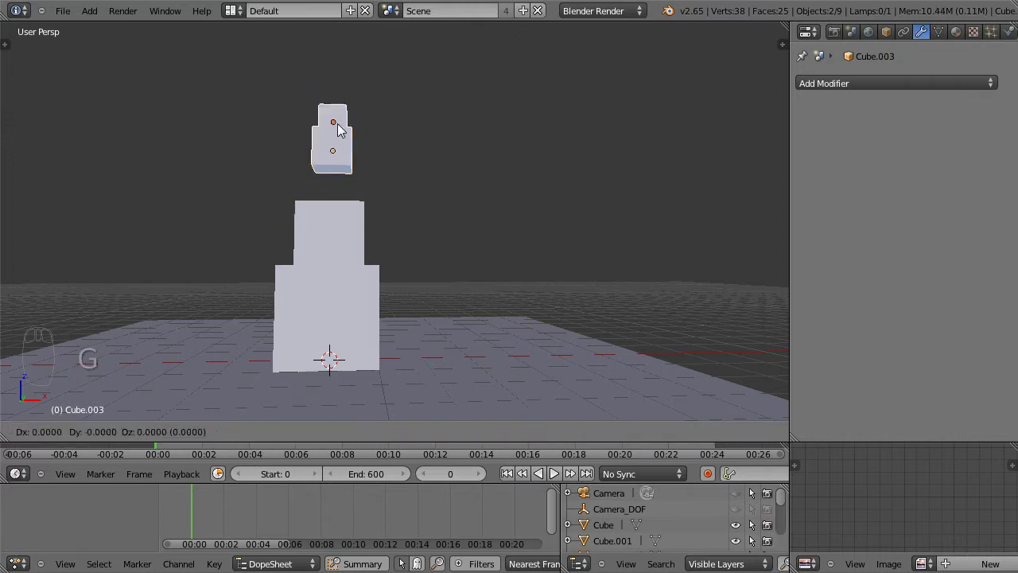
pyautogui.press('z')
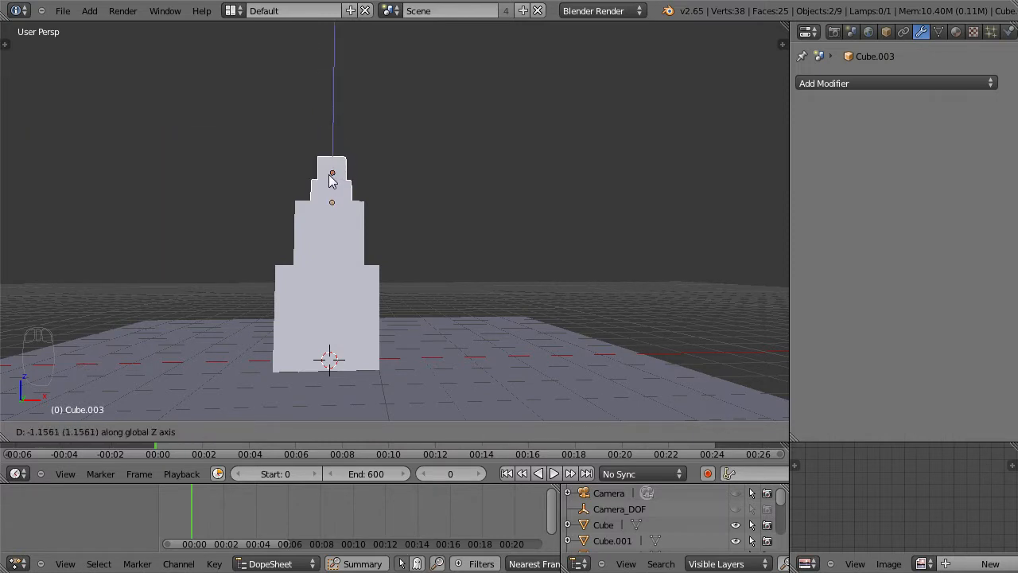
pyautogui.click(329, 175)
# Examine the cube tower from several angles and look through the scene's object list in the outliner
pyautogui.moveTo(454, 175); pyautogui.dragTo(284, 230, button='middle')
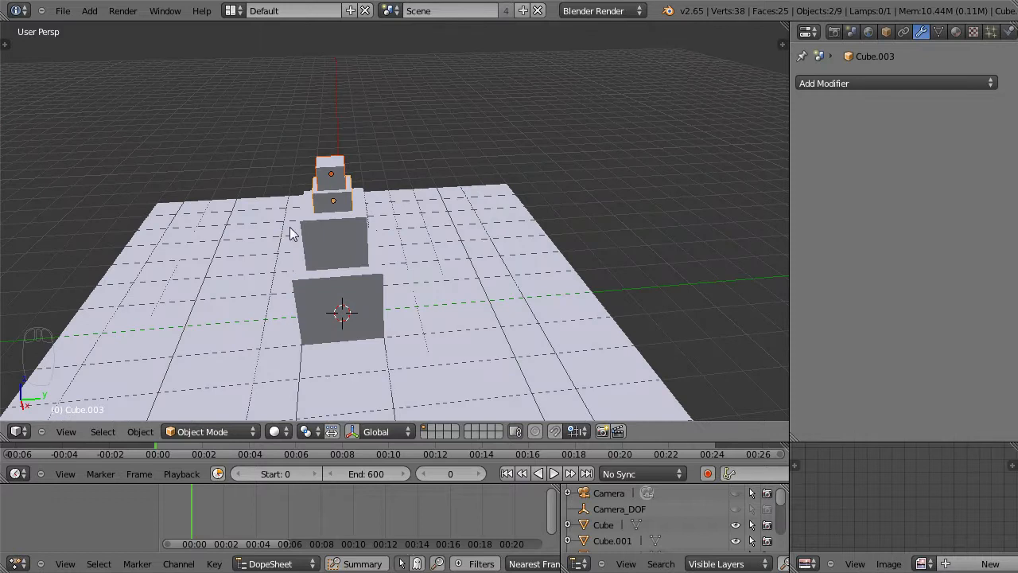
pyautogui.keyDown('shift'); pyautogui.moveTo(347, 278); pyautogui.dragTo(422, 214, button='middle'); pyautogui.keyUp('shift')
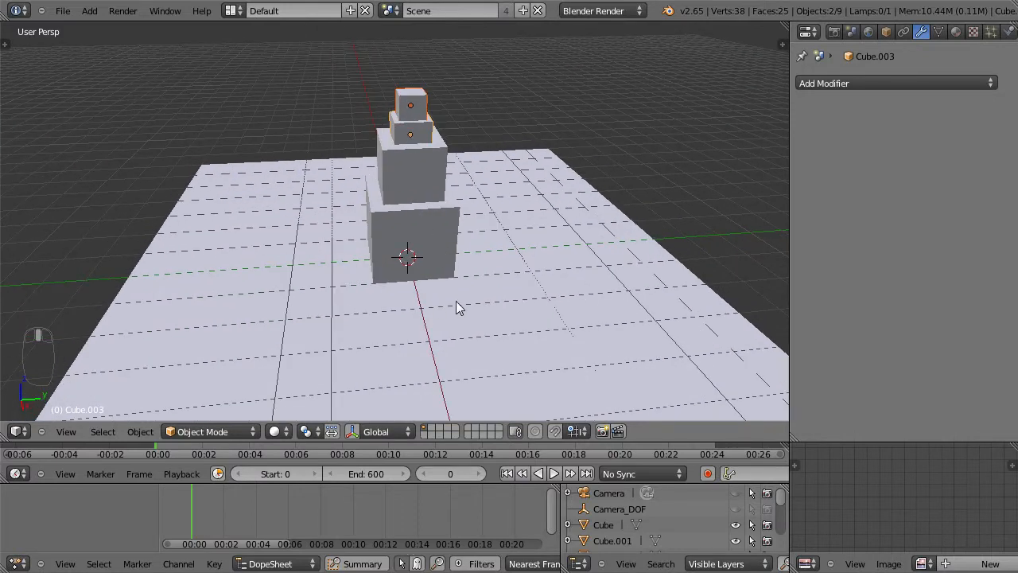
pyautogui.moveTo(452, 313); pyautogui.dragTo(536, 307, button='middle')
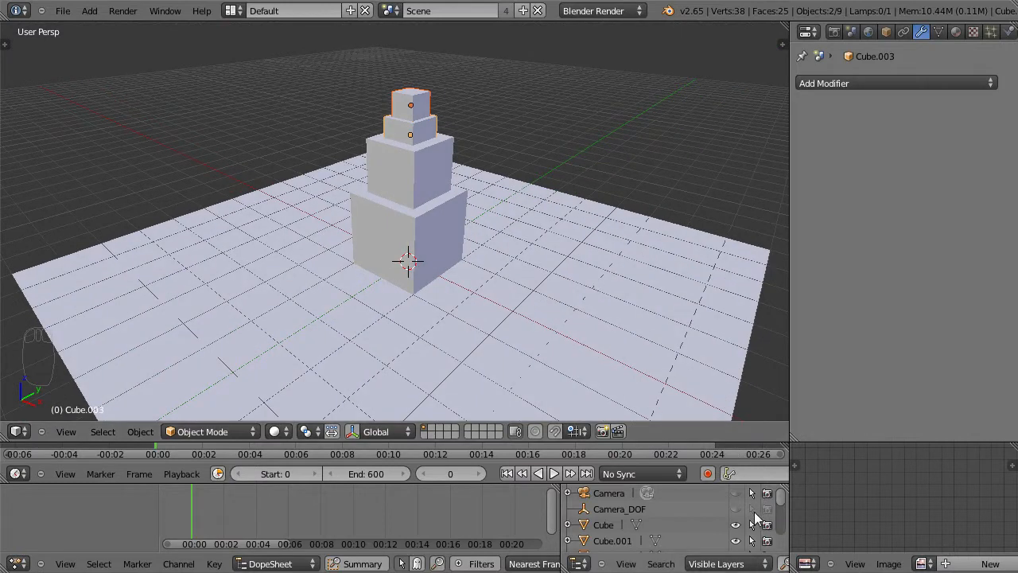
pyautogui.scroll(-4, 714, 513)
pyautogui.scroll(4, 714, 513)
pyautogui.scroll(-3, 604, 521)
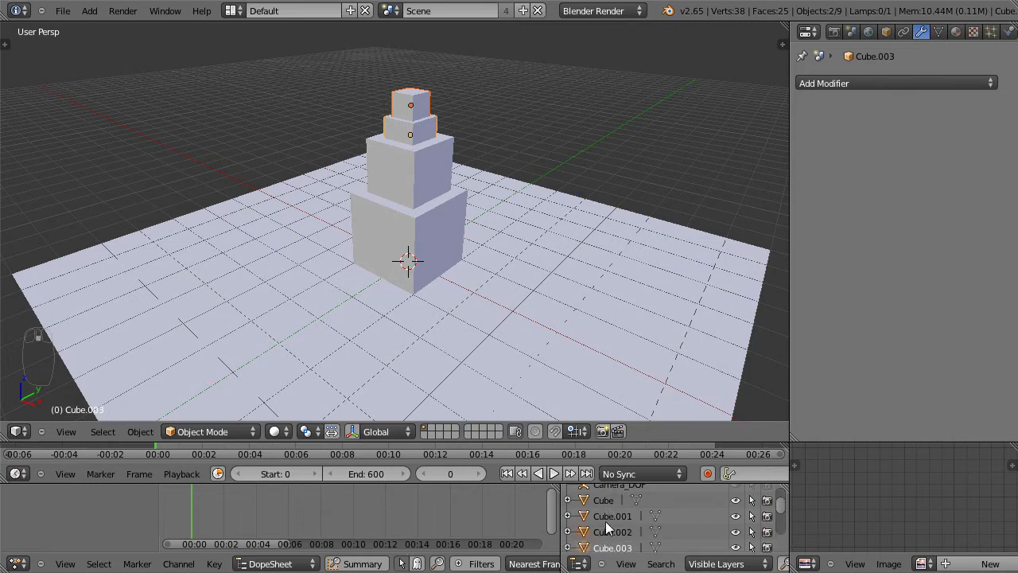
pyautogui.scroll(3, 605, 520)
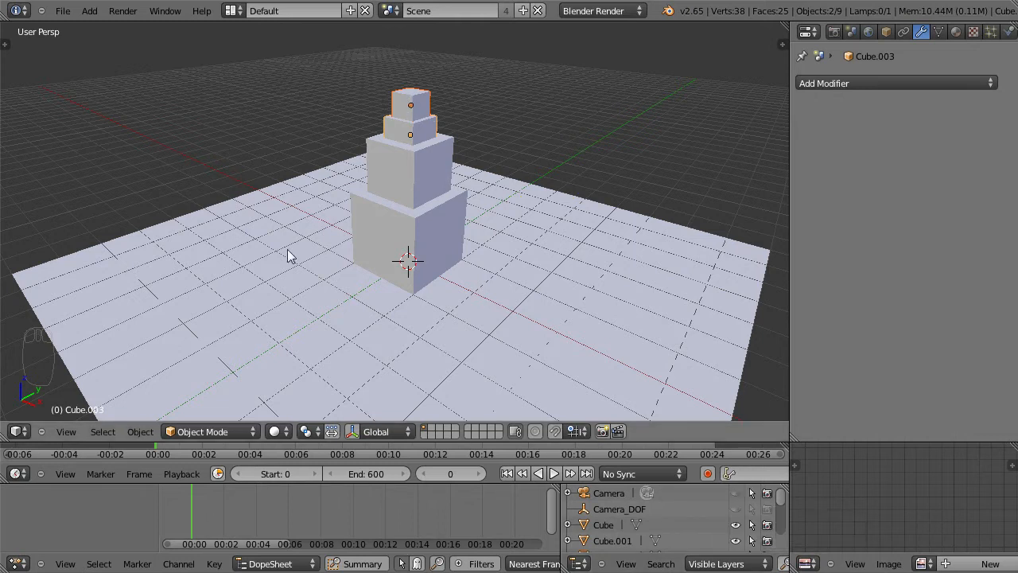
# Select the topmost small cube of the tower and find its entry in the outliner
pyautogui.moveTo(469, 274); pyautogui.dragTo(492, 259, button='middle')
pyautogui.rightClick(419, 97)
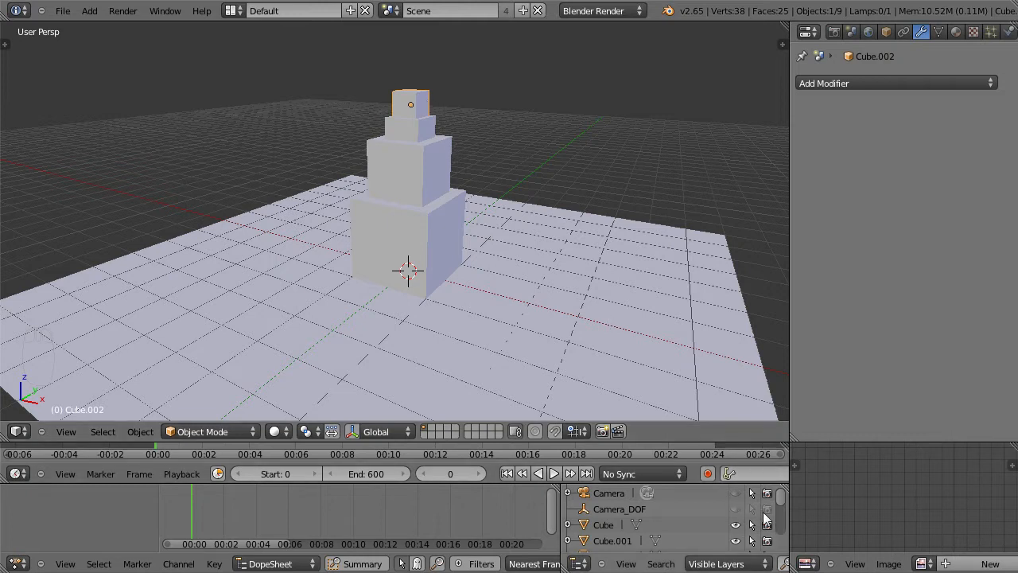
pyautogui.moveTo(780, 499); pyautogui.dragTo(781, 518)
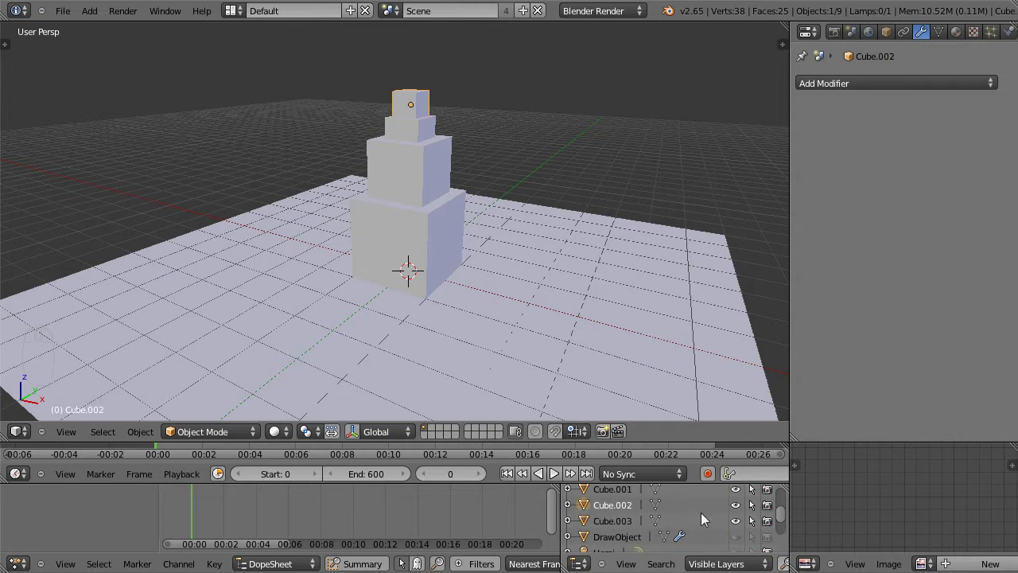
# Hide the topmost small cube in the viewport through its outliner entry and make it visible again
pyautogui.click(735, 505)
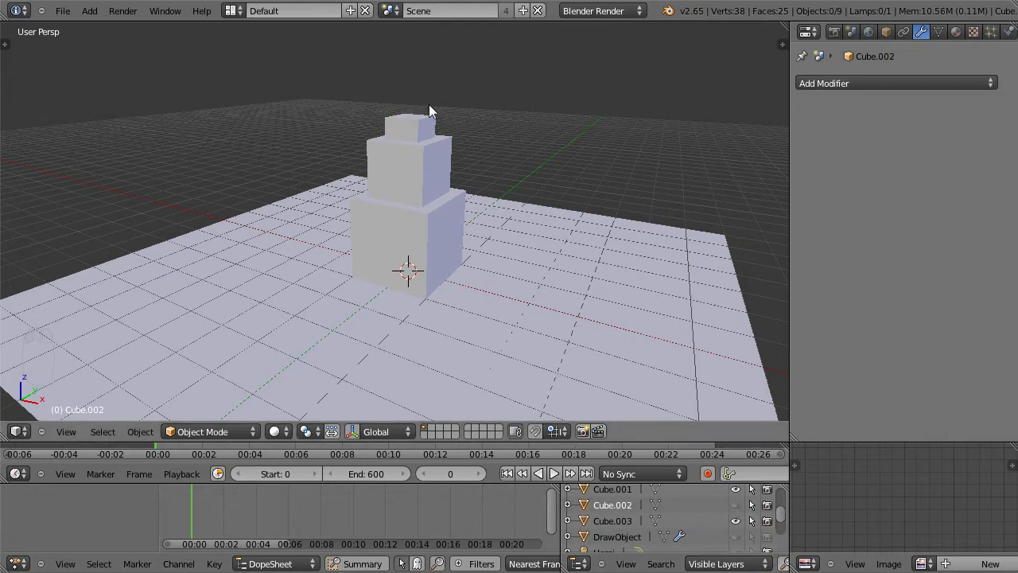
pyautogui.moveTo(417, 130)
pyautogui.mouseDown(button='middle')
pyautogui.moveTo(509, 207)
pyautogui.moveTo(425, 136)
pyautogui.mouseUp(button='middle')
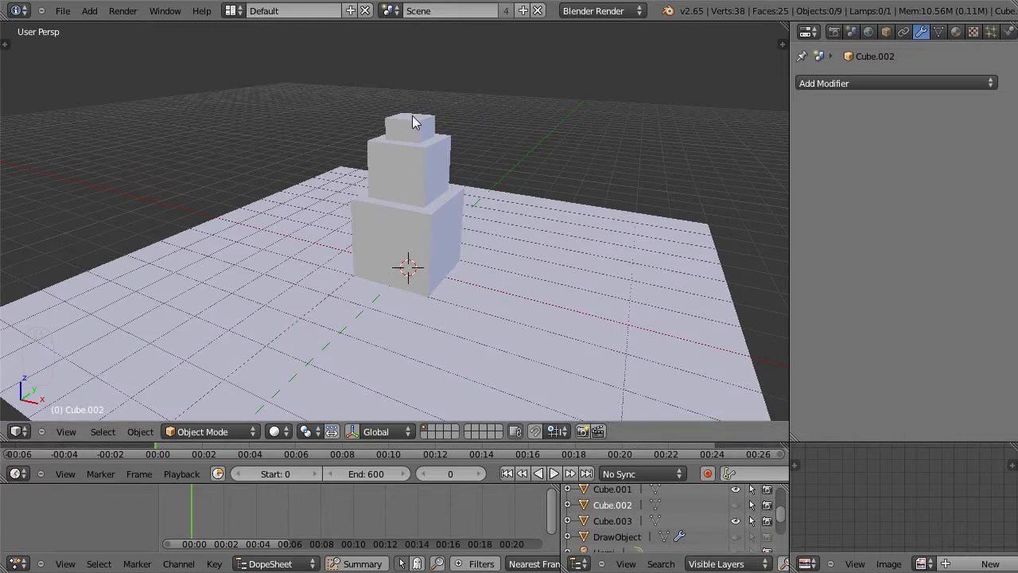
pyautogui.click(734, 504)
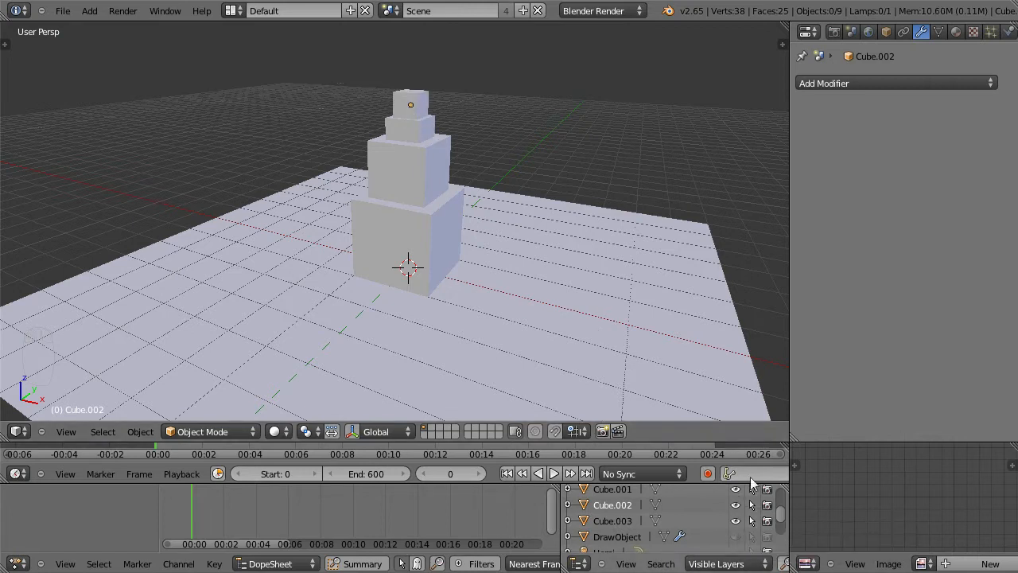
# Make the topmost small cube unselectable in the outliner, test this by trying to move it, and undo the test move
pyautogui.moveTo(439, 313); pyautogui.dragTo(491, 323, button='middle')
pyautogui.scroll(2, 489, 343)
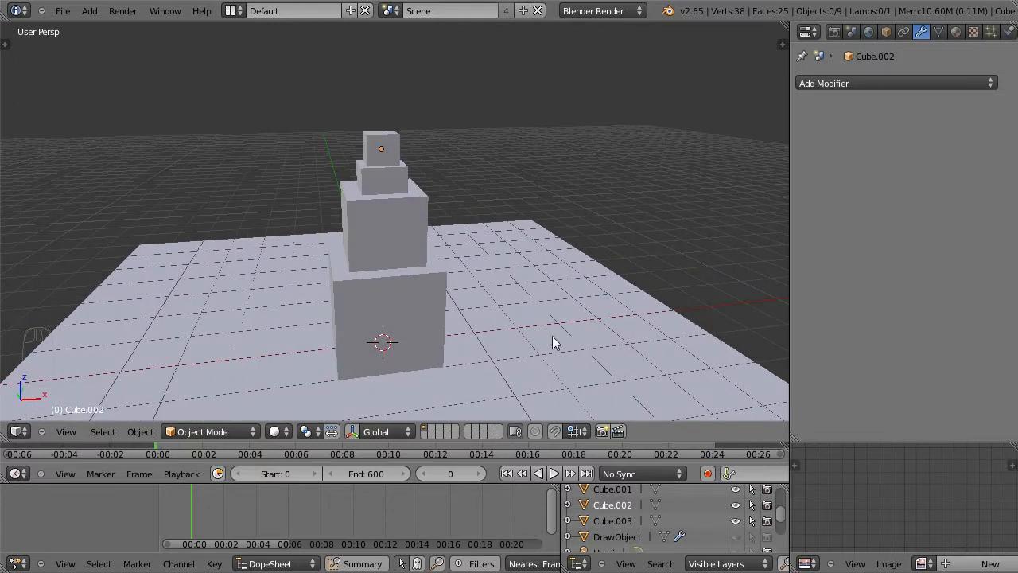
pyautogui.rightClick(396, 150)
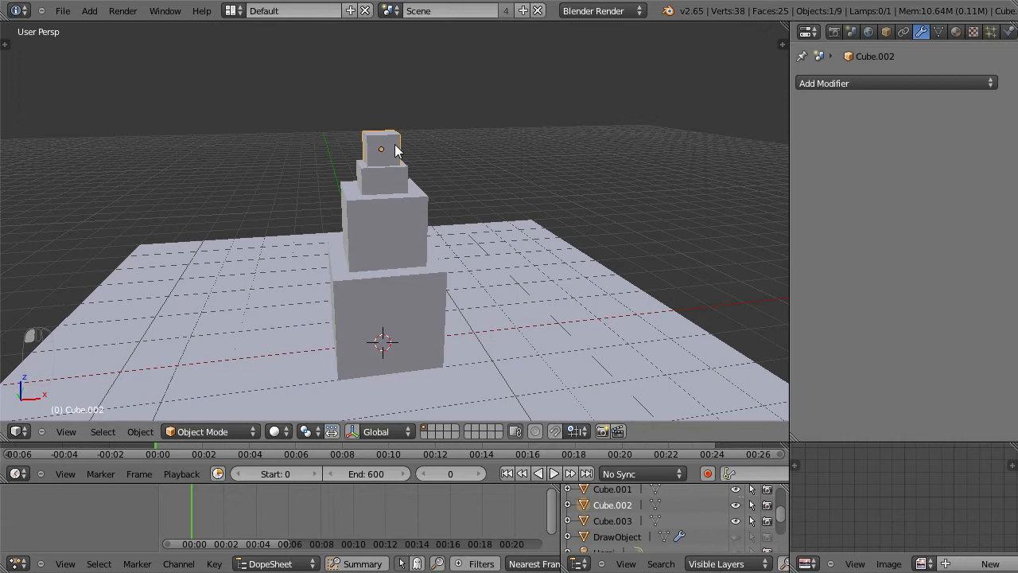
pyautogui.click(751, 505)
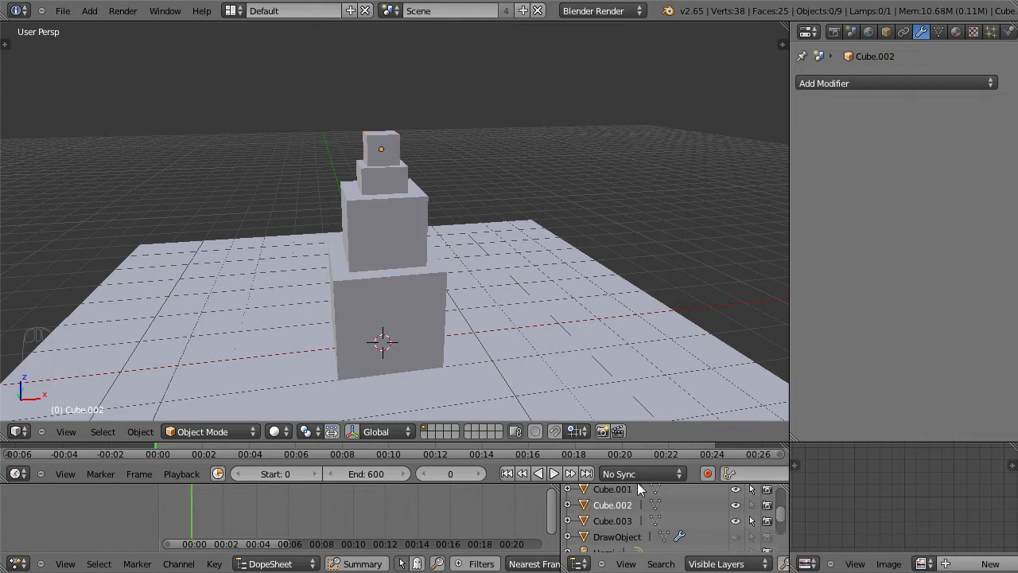
pyautogui.scroll(3, 744, 521)
pyautogui.scroll(-3, 748, 521)
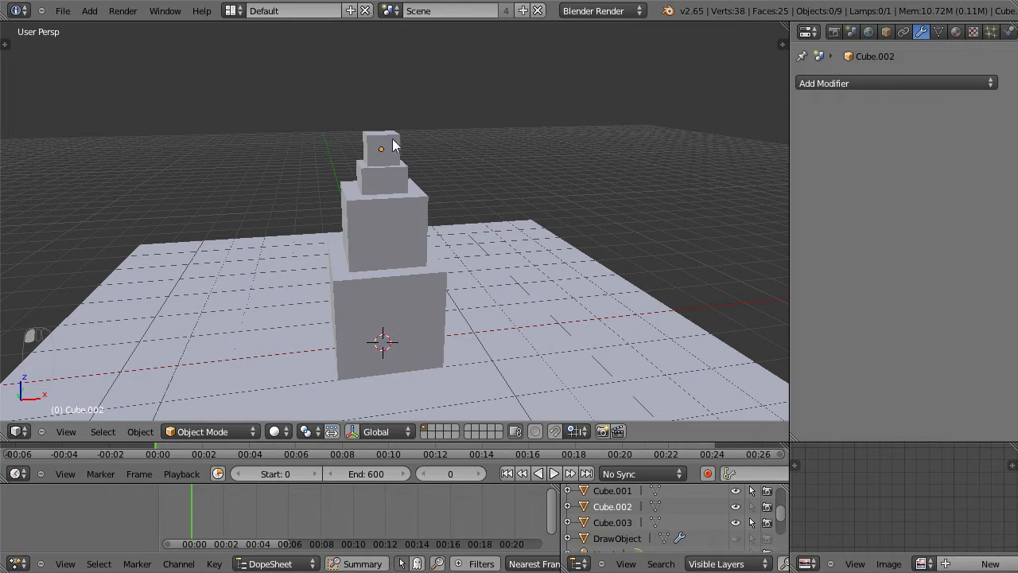
pyautogui.moveTo(400, 157); pyautogui.dragTo(475, 133, button='right')
pyautogui.hotkey('ctrl', 'z')
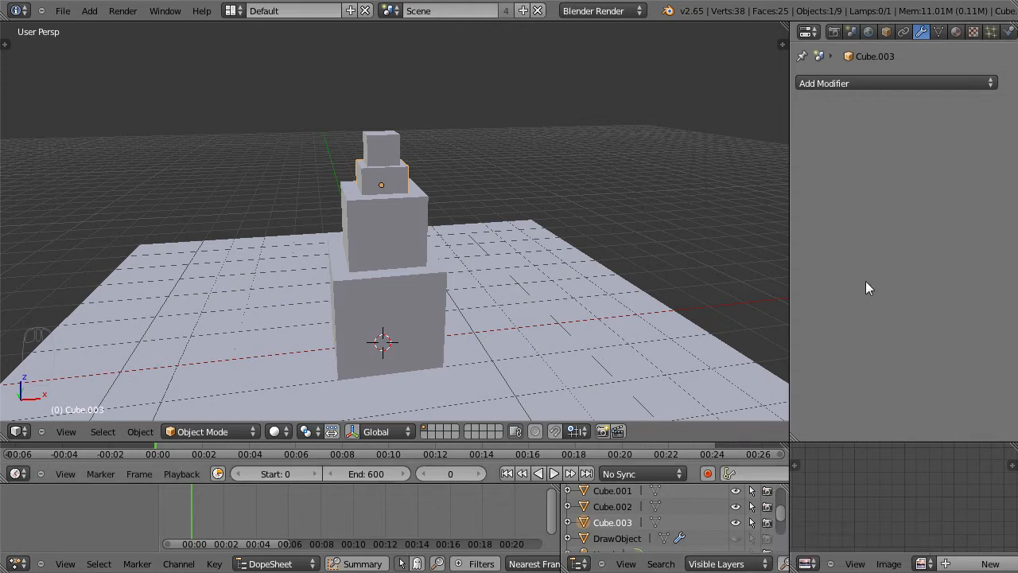
# Show the scene's render settings in the properties editor
pyautogui.click(833, 32)
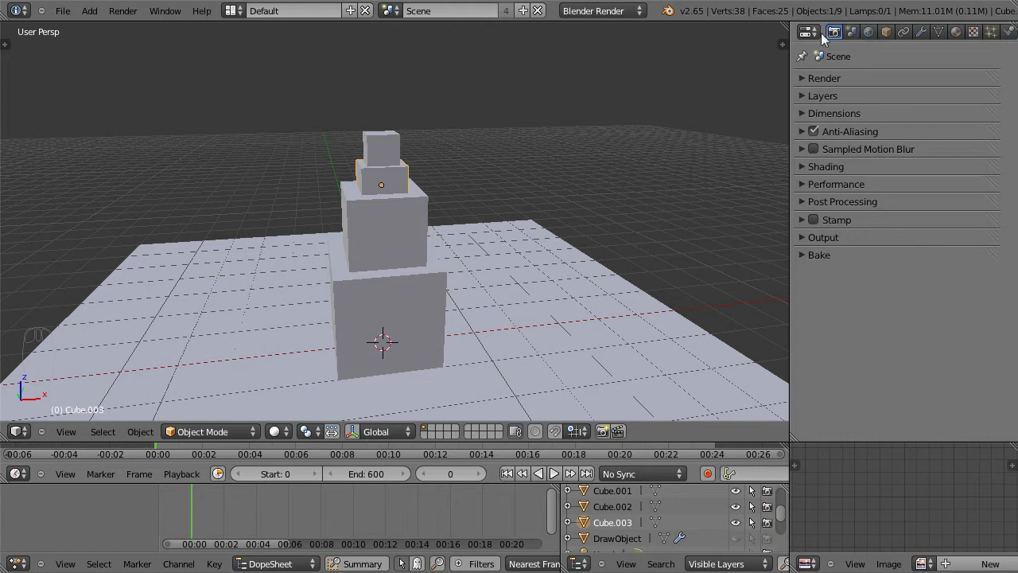
# Select all four cubes of the tower and join them into a single object
pyautogui.moveTo(641, 300); pyautogui.dragTo(421, 283, button='middle')
pyautogui.rightClick(406, 288)
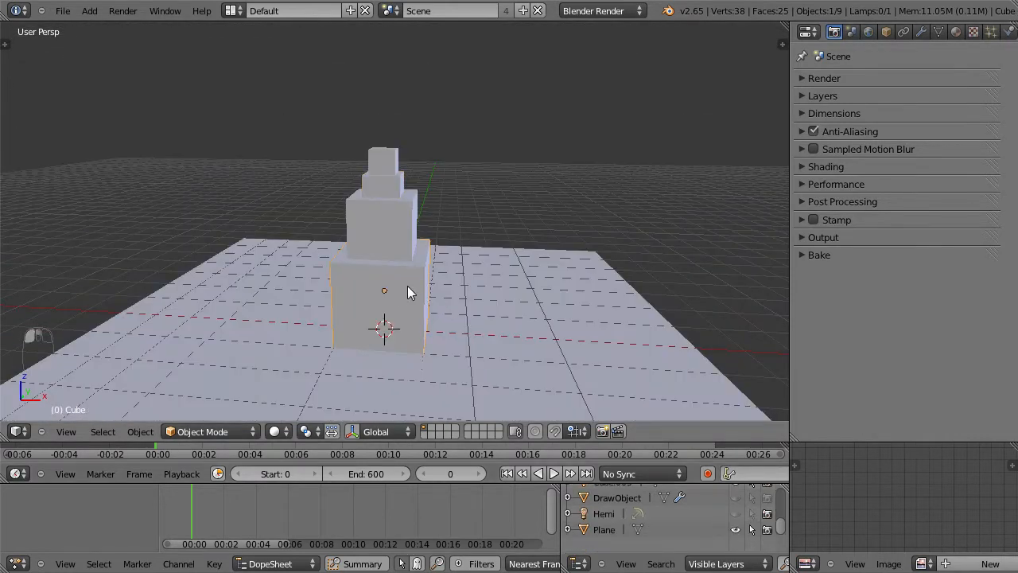
pyautogui.keyDown('shift'); pyautogui.rightClick(406, 210); pyautogui.keyUp('shift')
pyautogui.keyDown('shift'); pyautogui.rightClick(400, 189); pyautogui.keyUp('shift')
pyautogui.keyDown('shift'); pyautogui.rightClick(390, 159); pyautogui.keyUp('shift')
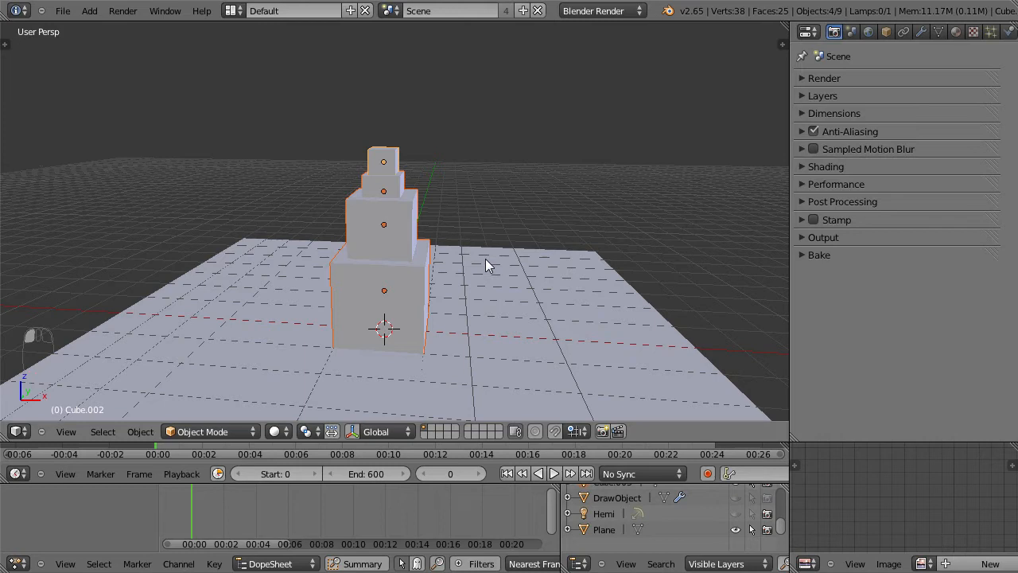
pyautogui.moveTo(456, 248); pyautogui.dragTo(485, 234, button='middle')
pyautogui.hotkey('ctrl', 'j')
# Rename the joined cube tower to StackOBoxes in the outliner and find its renamed entry in the list
pyautogui.moveTo(408, 211)
pyautogui.mouseDown(button='middle')
pyautogui.moveTo(397, 215)
pyautogui.moveTo(401, 224)
pyautogui.mouseUp(button='middle')
pyautogui.scroll(2, 609, 521)
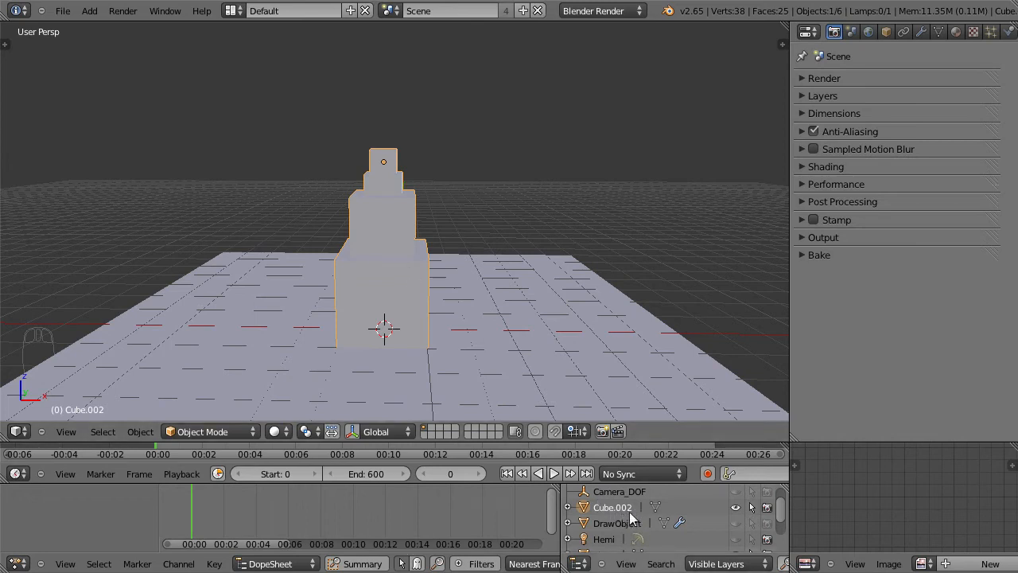
pyautogui.doubleClick(614, 509)
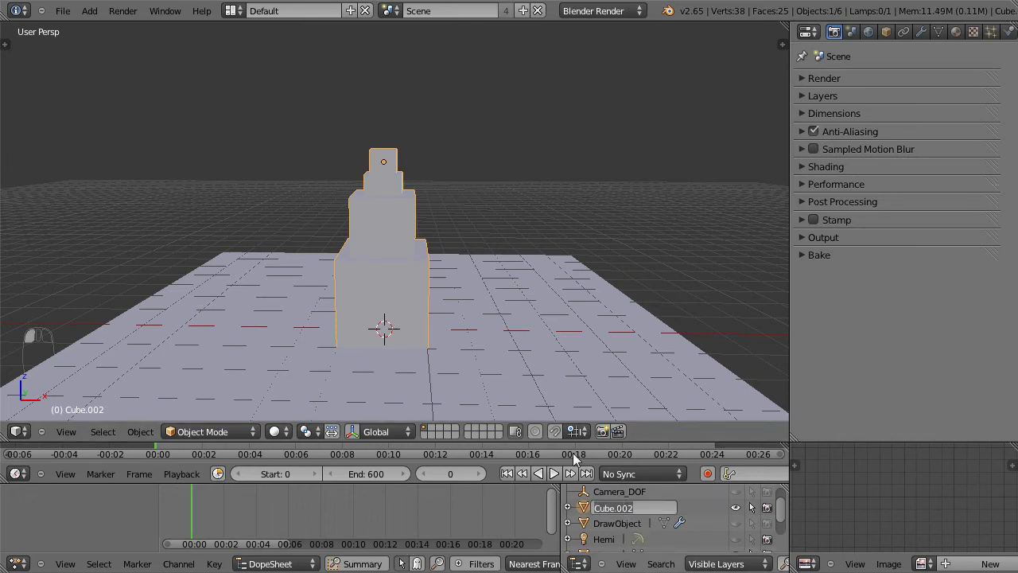
pyautogui.write('StackOBoxes')
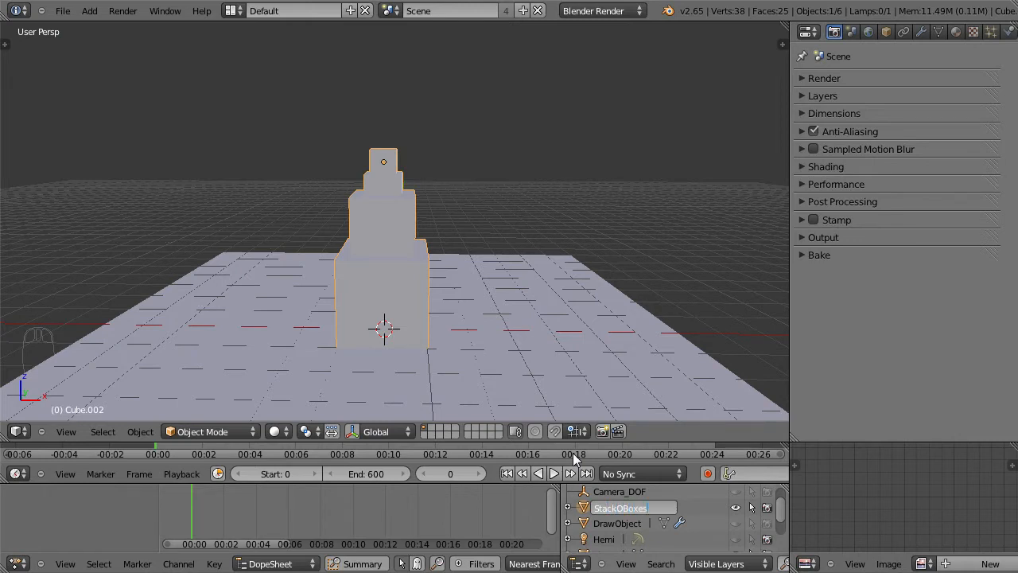
pyautogui.press('Return')
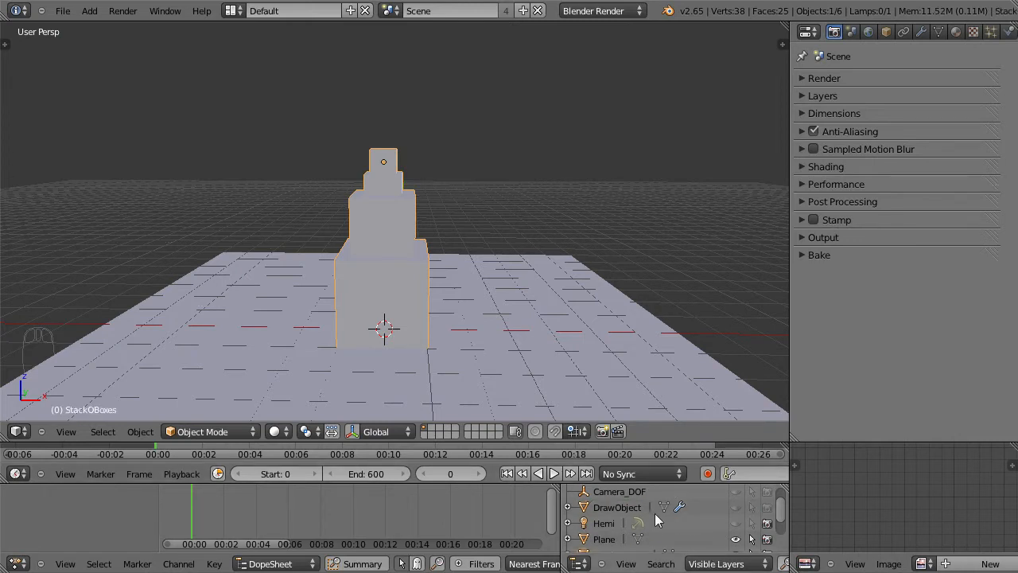
pyautogui.scroll(-2, 636, 513)
pyautogui.scroll(3, 628, 517)
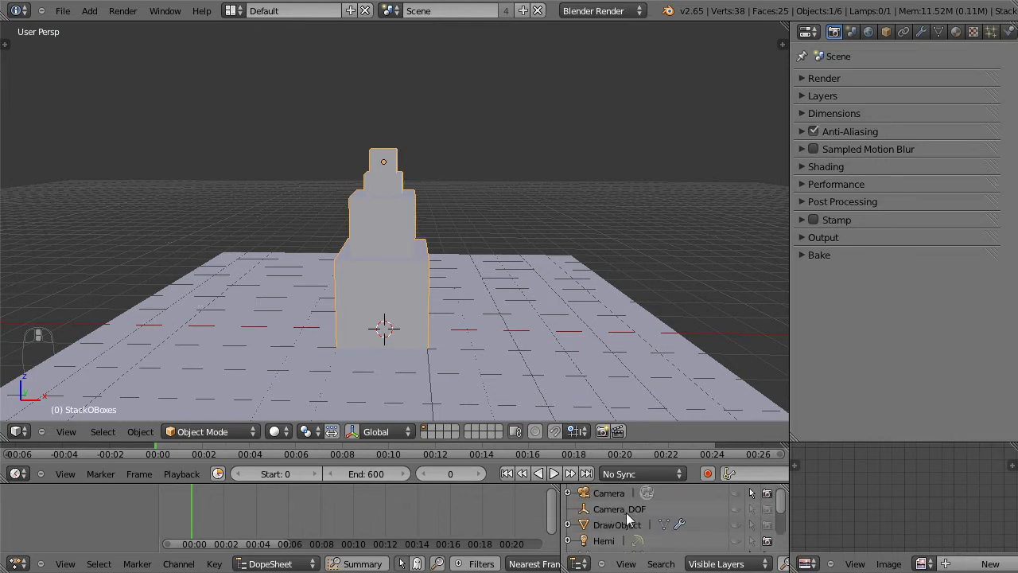
pyautogui.scroll(-3, 606, 495)
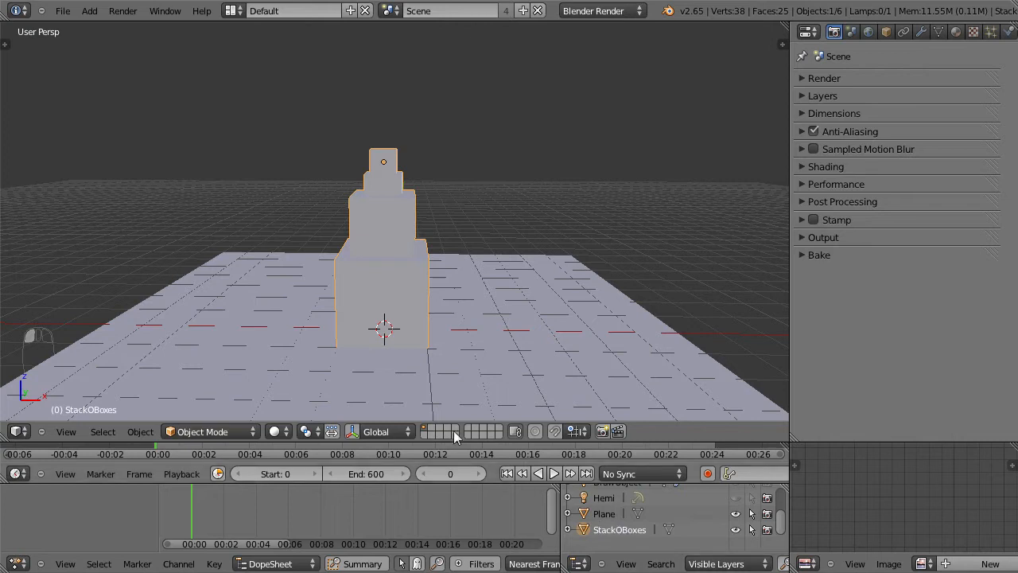
# Move the StackOBoxes object to layer 2
pyautogui.moveTo(435, 401); pyautogui.dragTo(477, 345, button='middle')
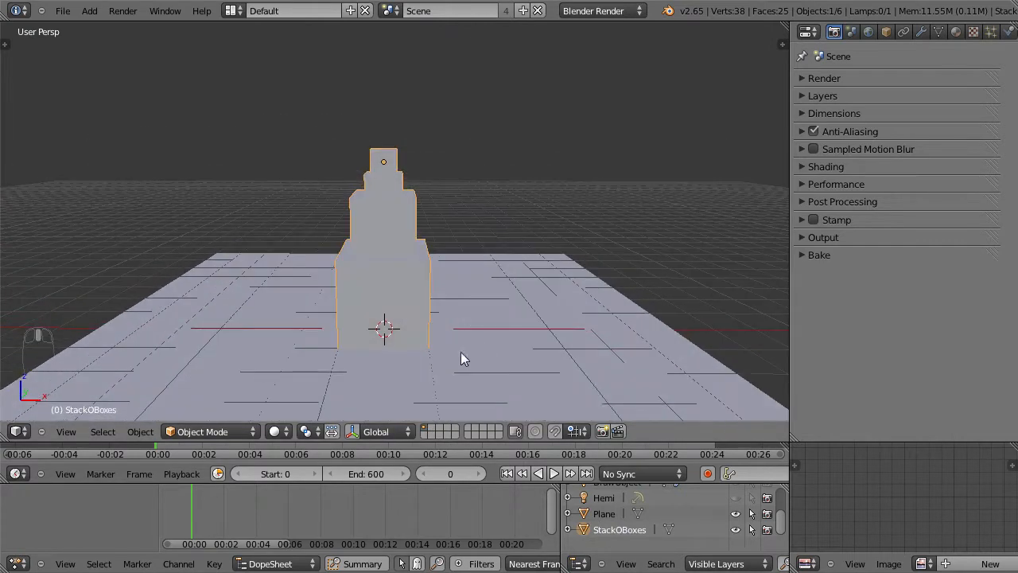
pyautogui.moveTo(557, 364); pyautogui.dragTo(535, 365, button='middle')
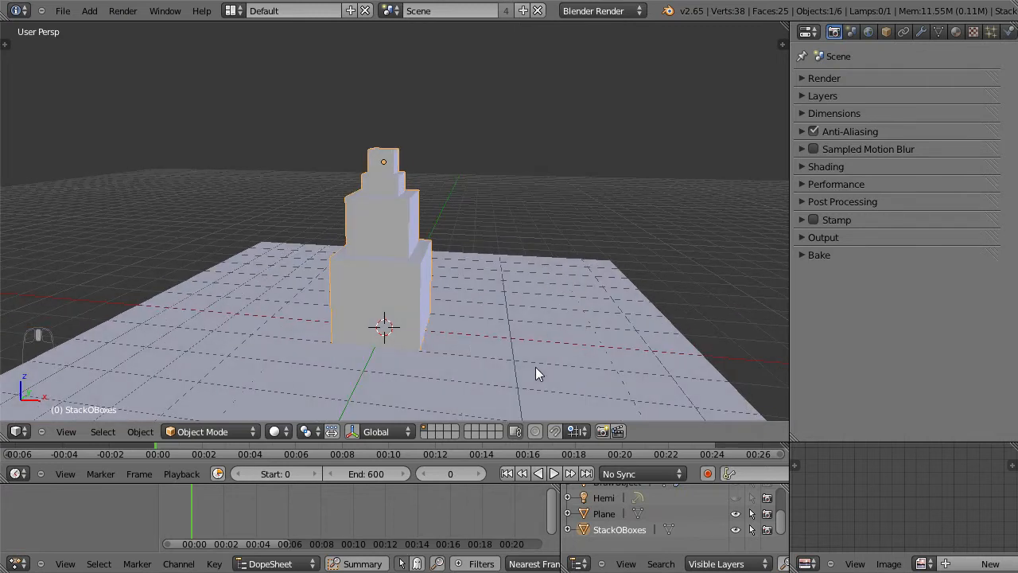
pyautogui.press('m')
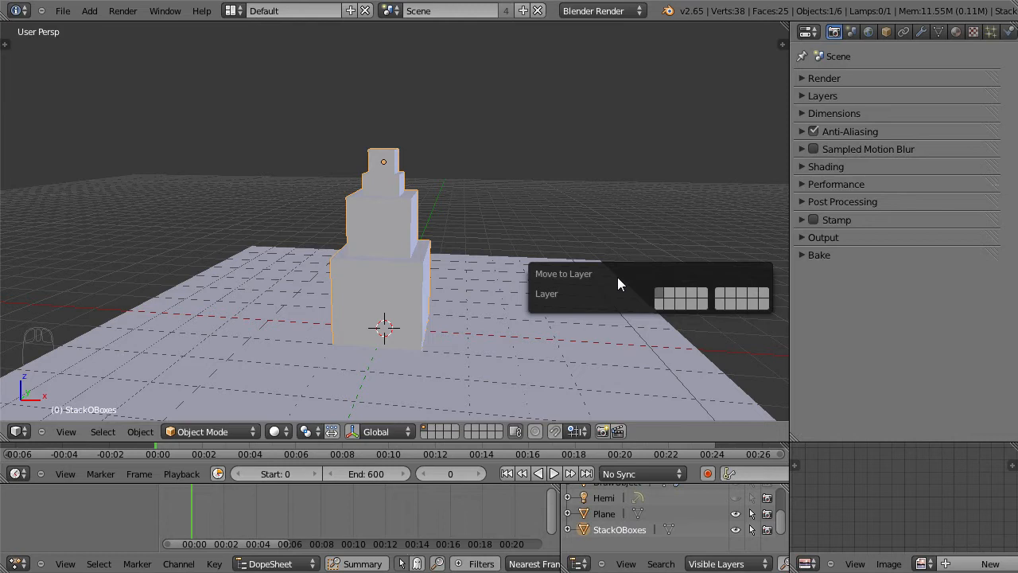
pyautogui.click(668, 297)
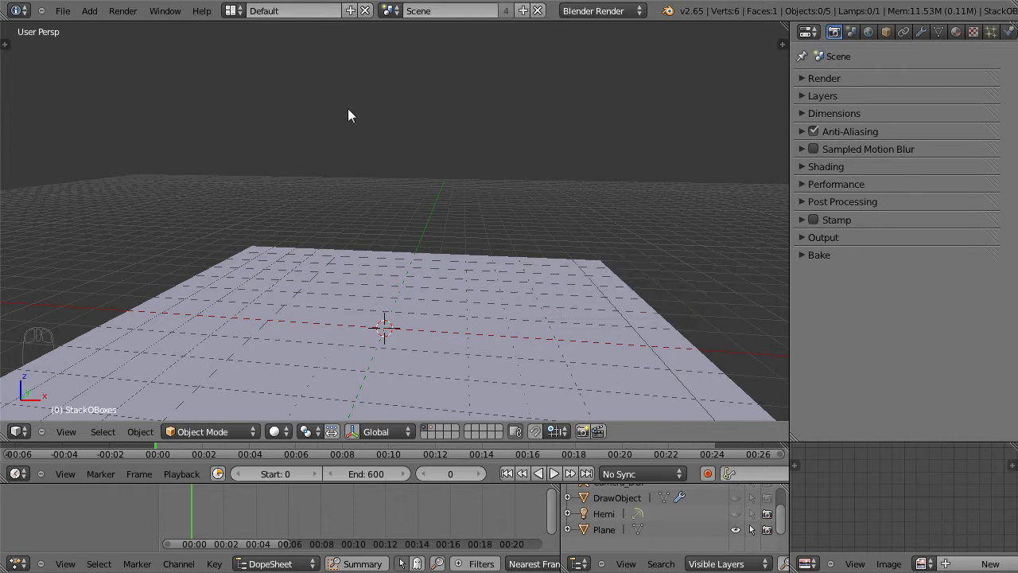
# Display layer 2 and examine the box tower on it from several angles
pyautogui.click(431, 430)
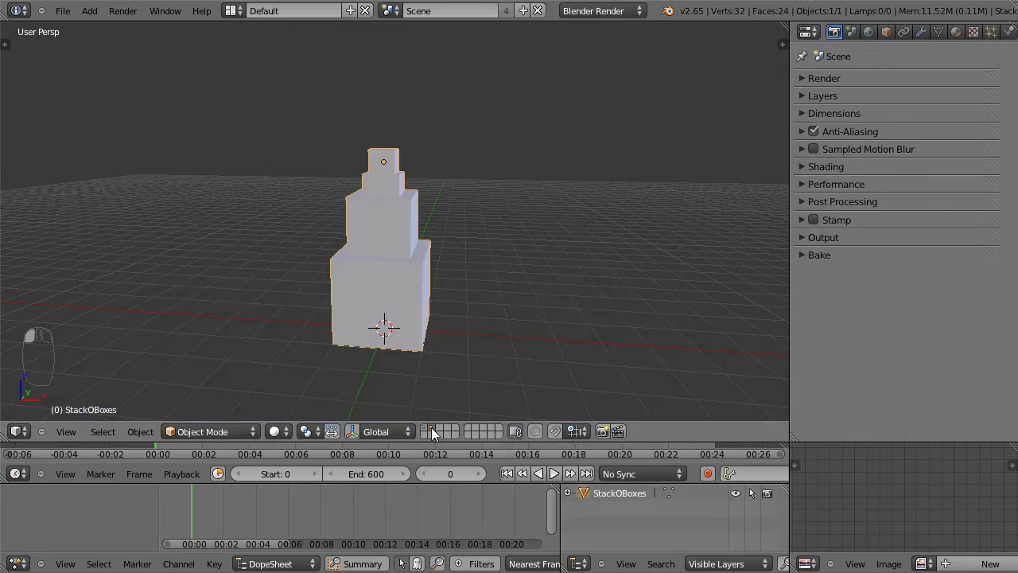
pyautogui.moveTo(450, 301); pyautogui.dragTo(489, 305, button='middle')
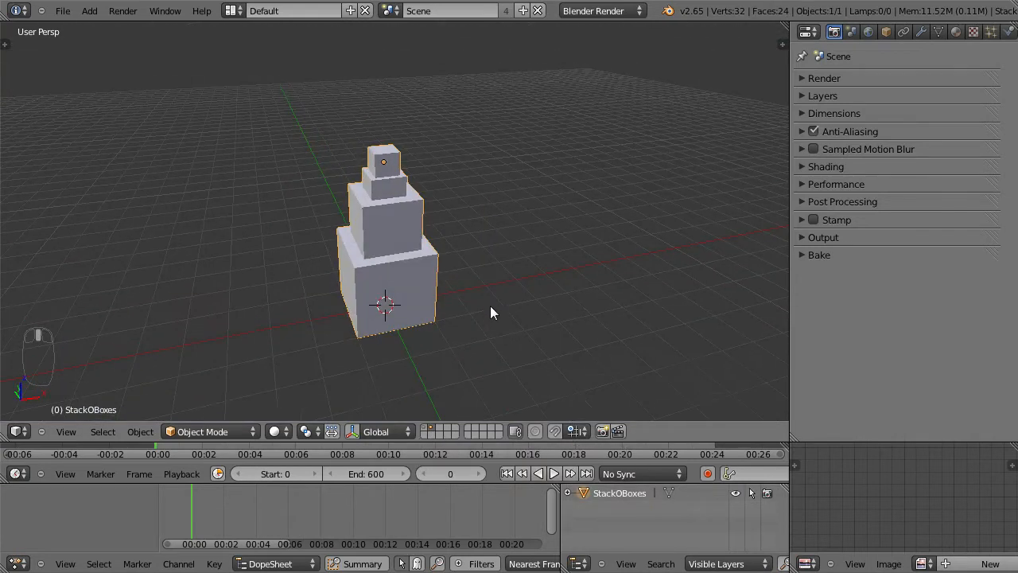
pyautogui.moveTo(419, 229); pyautogui.dragTo(463, 341, button='middle')
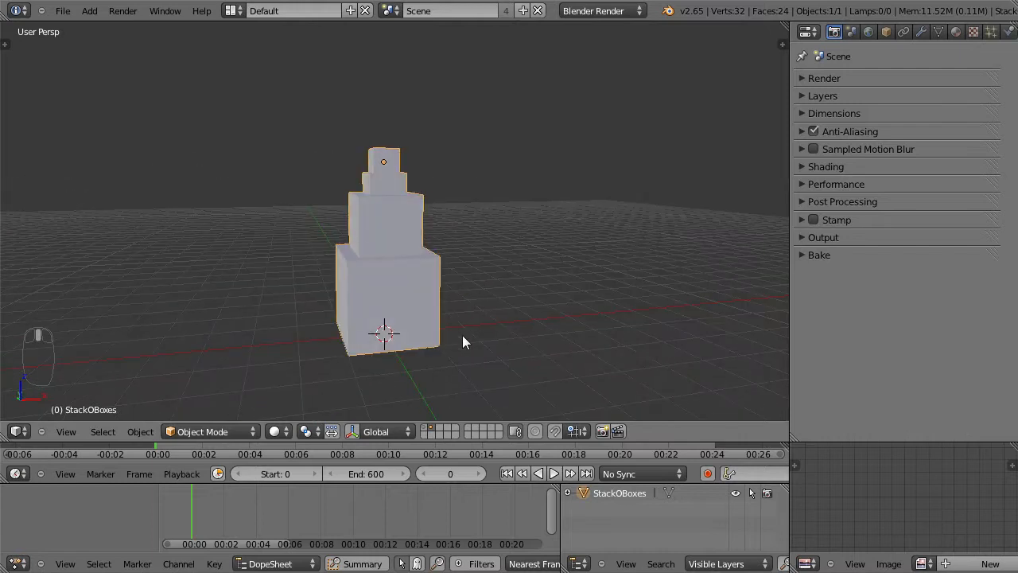
# Return to layer 1 and move the ground plane to layer 10
pyautogui.click(424, 427)
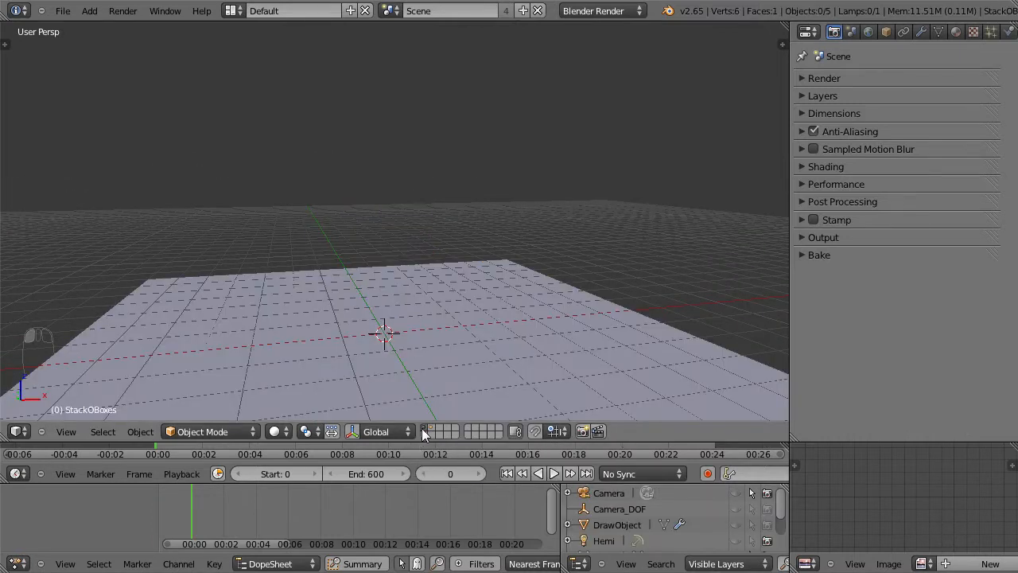
pyautogui.moveTo(422, 284); pyautogui.dragTo(453, 316, button='middle')
pyautogui.rightClick(482, 267)
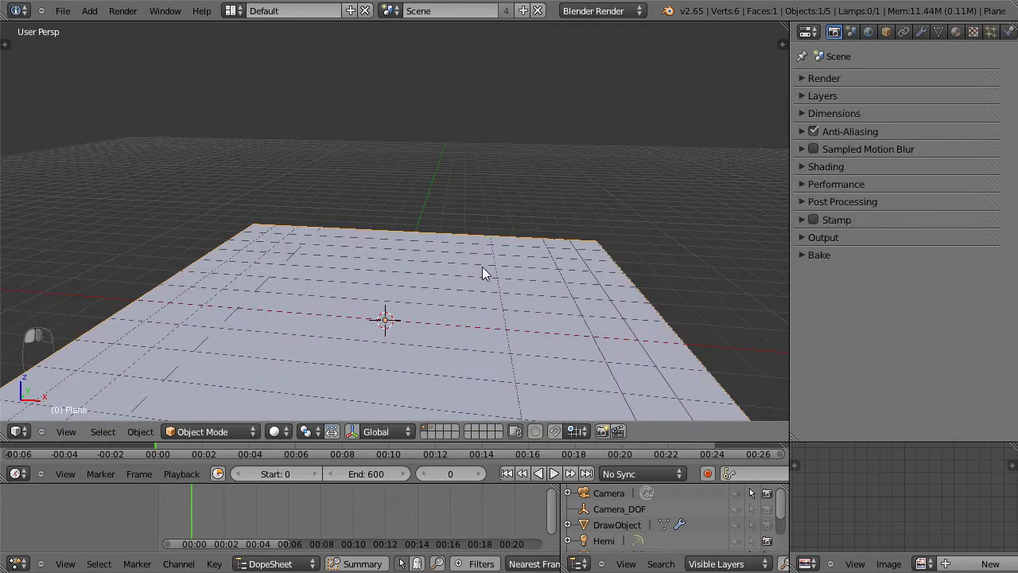
pyautogui.press('m')
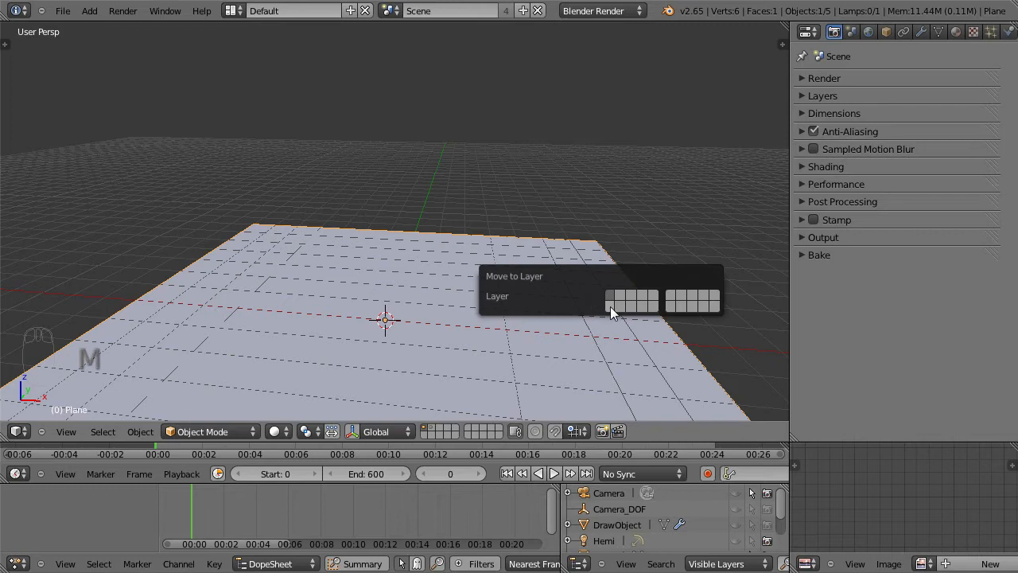
pyautogui.click(652, 303)
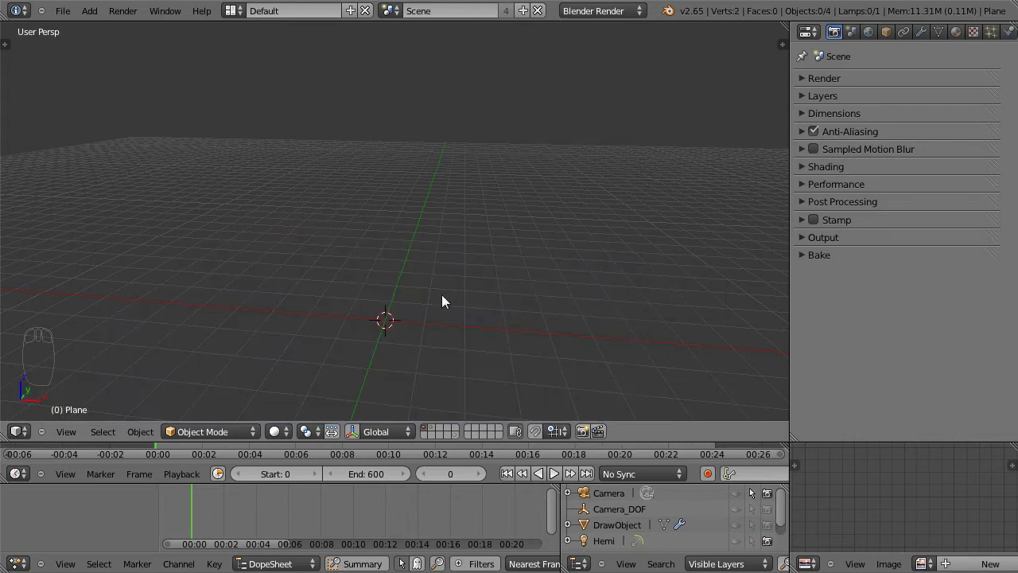
# Check the contents of layers 10 and 2 one at a time, ending on layer 1
pyautogui.moveTo(472, 386); pyautogui.dragTo(470, 379, button='middle')
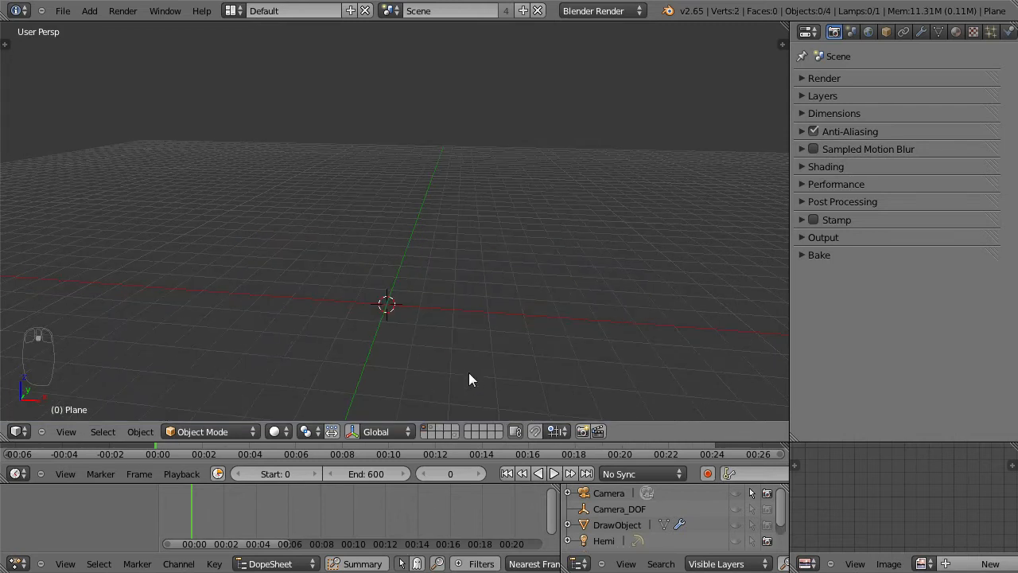
pyautogui.click(456, 435)
pyautogui.click(432, 428)
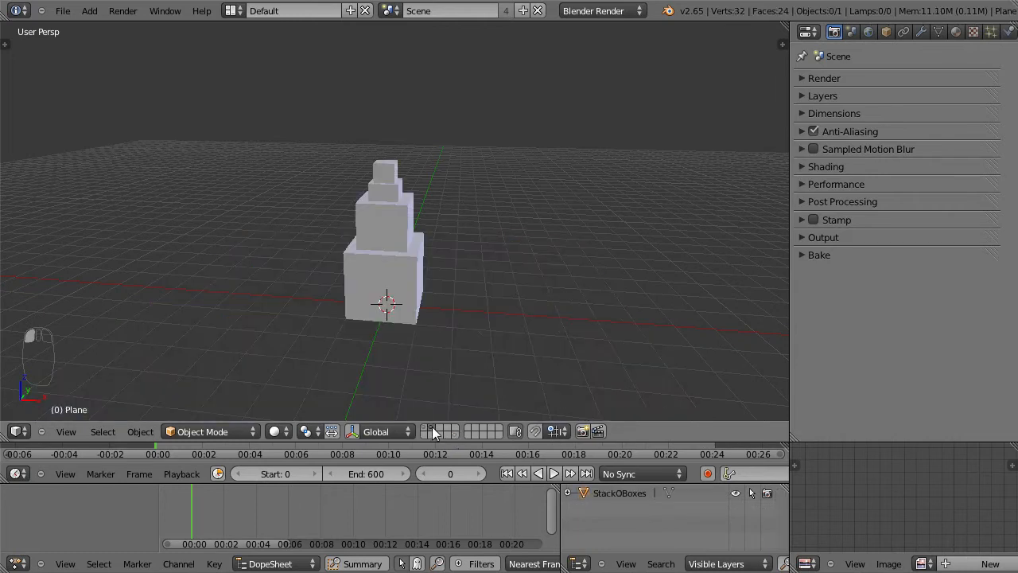
pyautogui.click(424, 428)
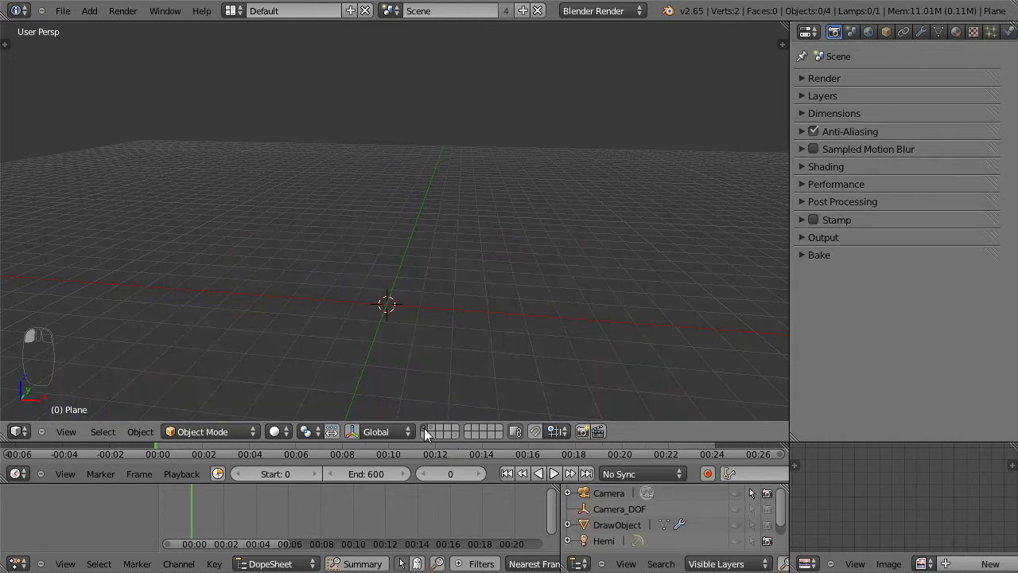
# Unhide the camera in the viewport through the outliner and select it
pyautogui.moveTo(516, 226); pyautogui.dragTo(326, 289, button='middle')
pyautogui.moveTo(408, 319); pyautogui.dragTo(441, 310, button='middle')
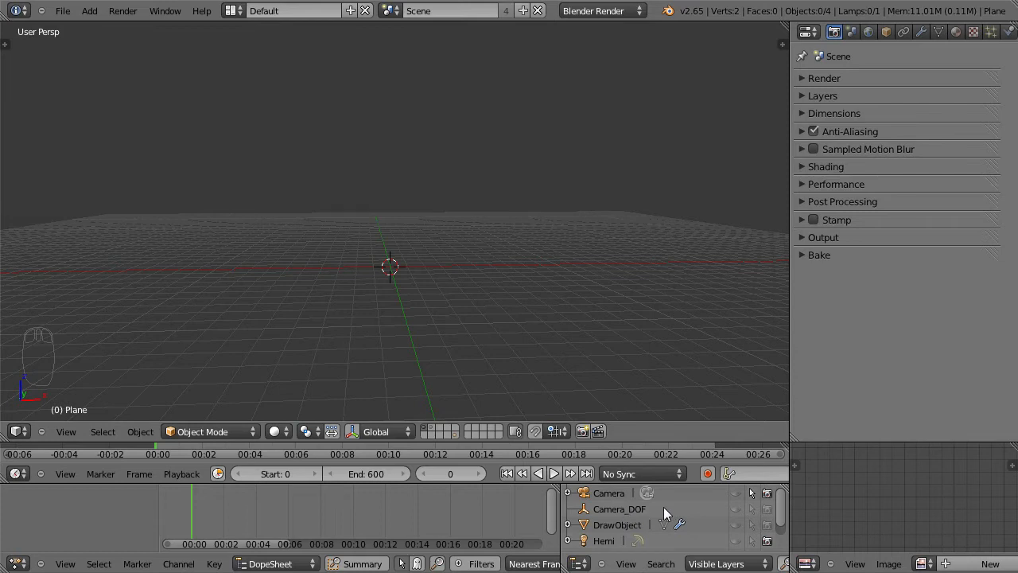
pyautogui.click(738, 493)
pyautogui.moveTo(551, 301); pyautogui.dragTo(612, 360, button='middle')
pyautogui.scroll(-2, 618, 365)
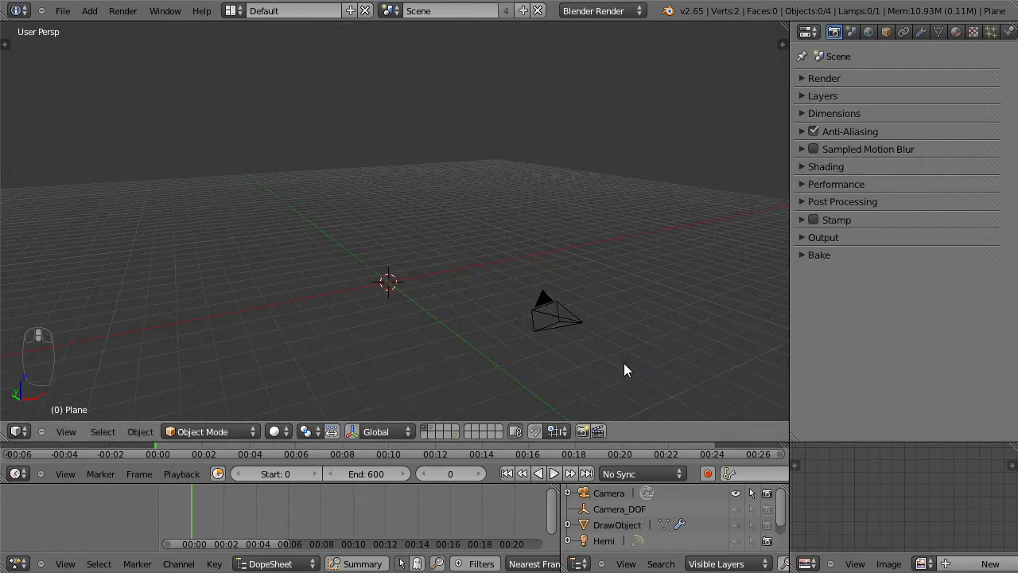
pyautogui.rightClick(543, 304)
pyautogui.moveTo(543, 304)
pyautogui.mouseDown(button='middle')
pyautogui.moveTo(490, 360)
pyautogui.moveTo(606, 354)
pyautogui.moveTo(665, 306)
pyautogui.moveTo(501, 379)
pyautogui.moveTo(466, 337)
pyautogui.moveTo(410, 340)
pyautogui.moveTo(570, 326)
pyautogui.moveTo(593, 296)
pyautogui.moveTo(544, 309)
pyautogui.mouseUp(button='middle')
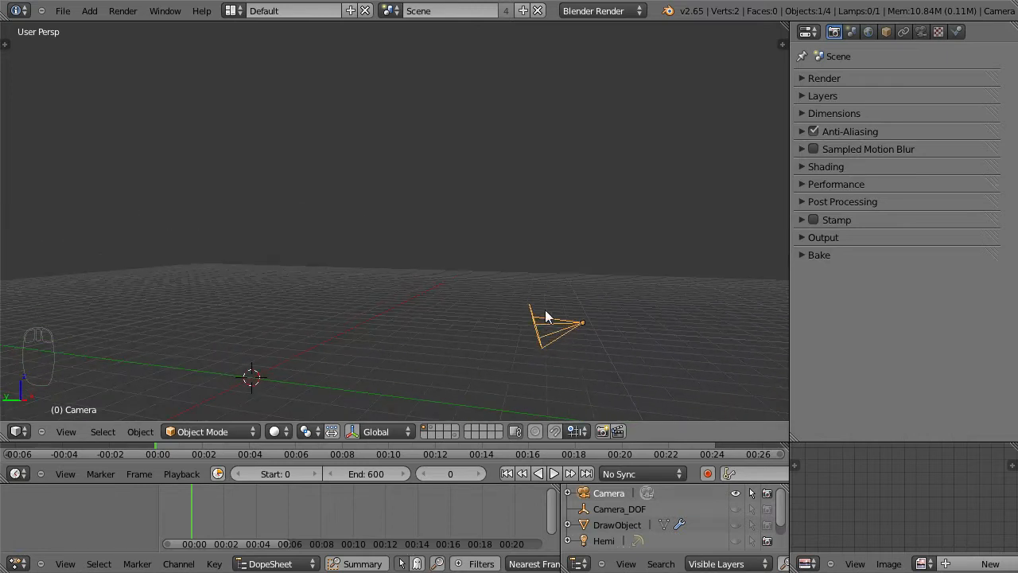
# Toggle the camera's viewport visibility off and on again in the outliner
pyautogui.click(736, 494)
pyautogui.click(737, 495)
pyautogui.scroll(-1, 703, 517)
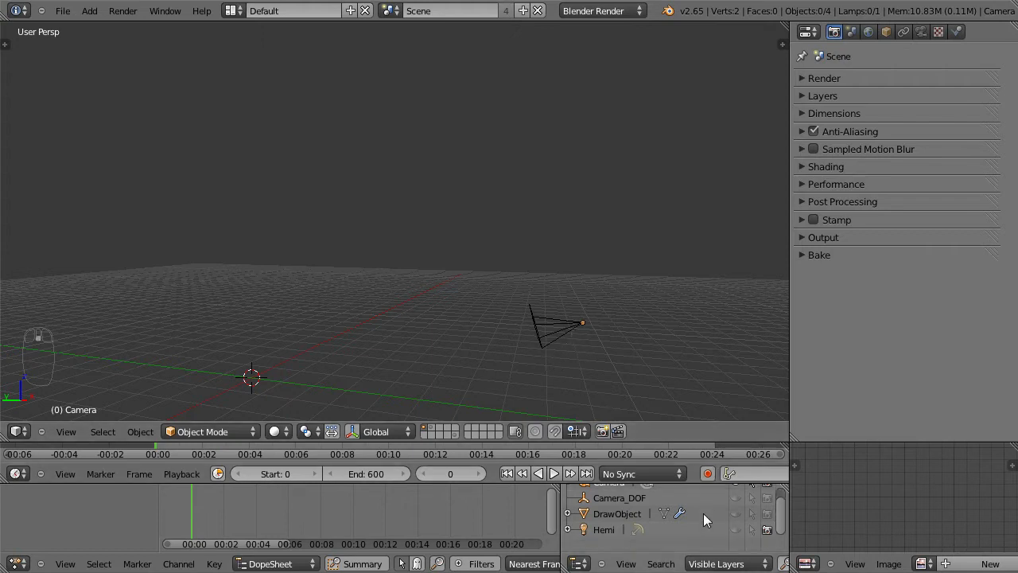
# Select the Hemi lamp in the outliner and unhide it in the viewport
pyautogui.click(604, 529)
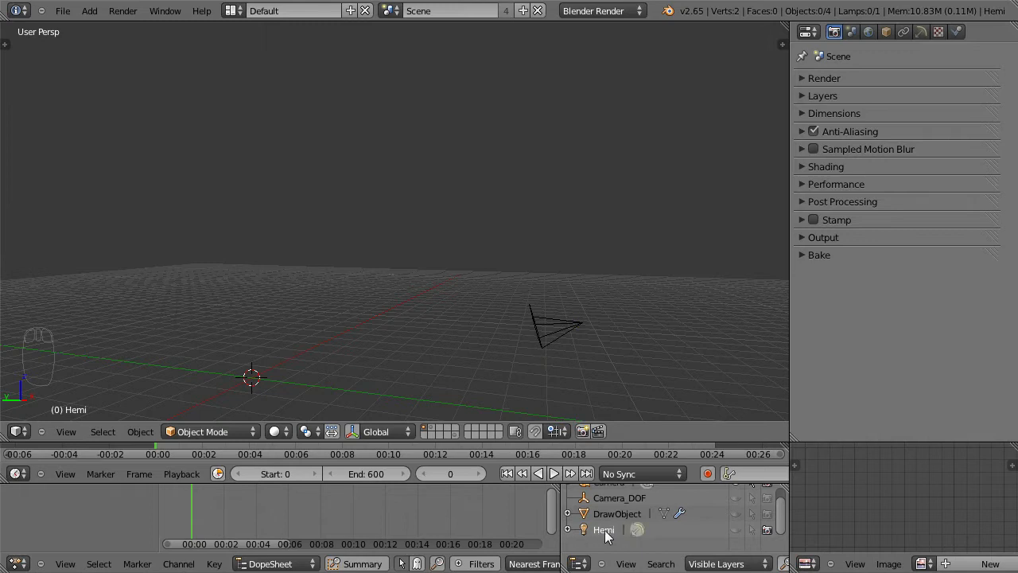
pyautogui.click(736, 530)
pyautogui.moveTo(509, 267); pyautogui.dragTo(438, 147, button='middle')
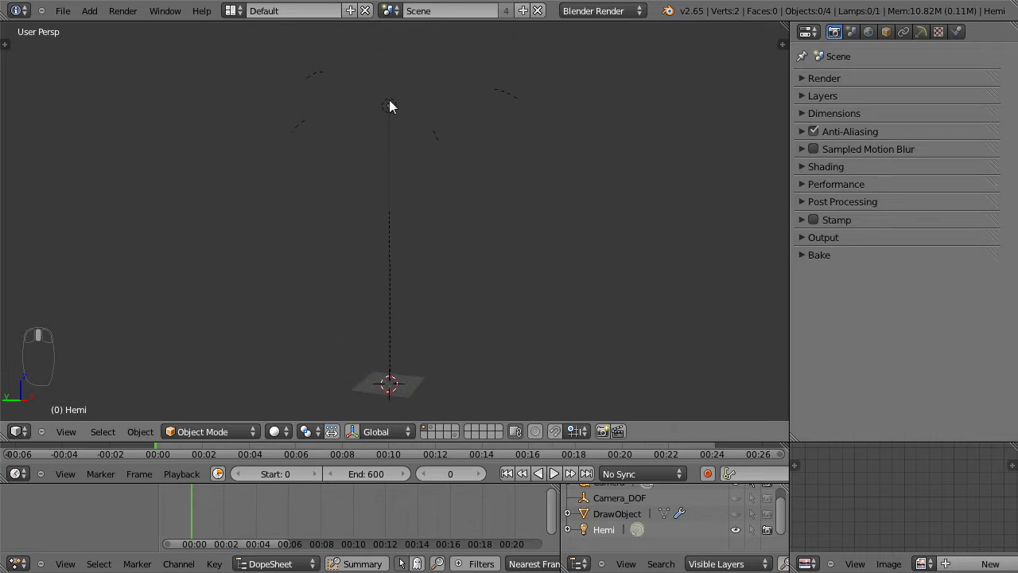
# Try to select and move the Hemi lamp in the viewport while its selectability is switched off
pyautogui.keyDown('shift'); pyautogui.moveTo(399, 228); pyautogui.dragTo(401, 264, button='middle'); pyautogui.keyUp('shift')
pyautogui.click(394, 145)
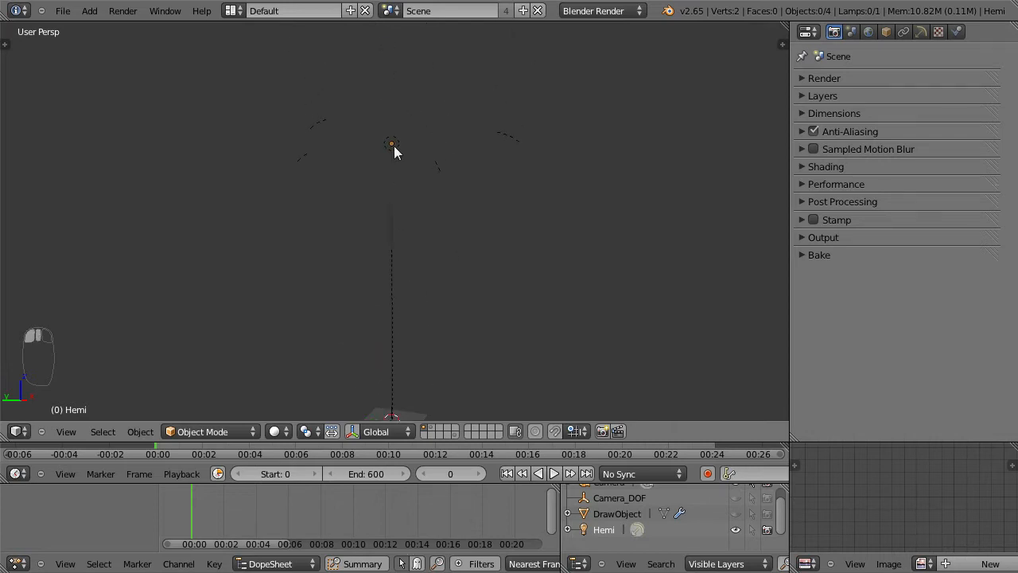
pyautogui.press('g')
pyautogui.click(394, 159)
pyautogui.click(394, 145)
pyautogui.press('g')
pyautogui.click(410, 168)
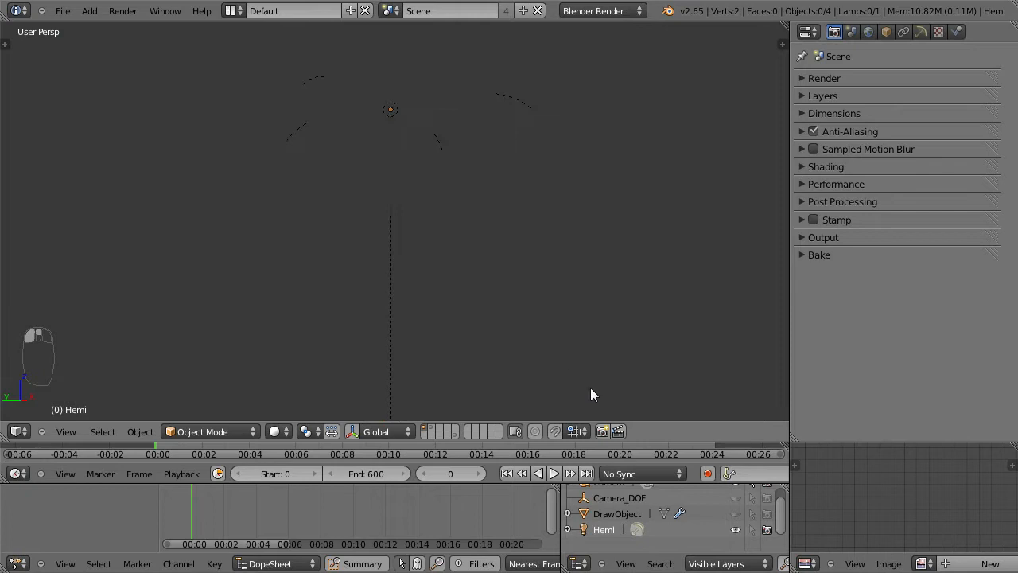
# Make the Hemi lamp selectable in the outliner and lower it about 256 units along the global Z axis
pyautogui.click(753, 530)
pyautogui.press('g')
pyautogui.press('z')
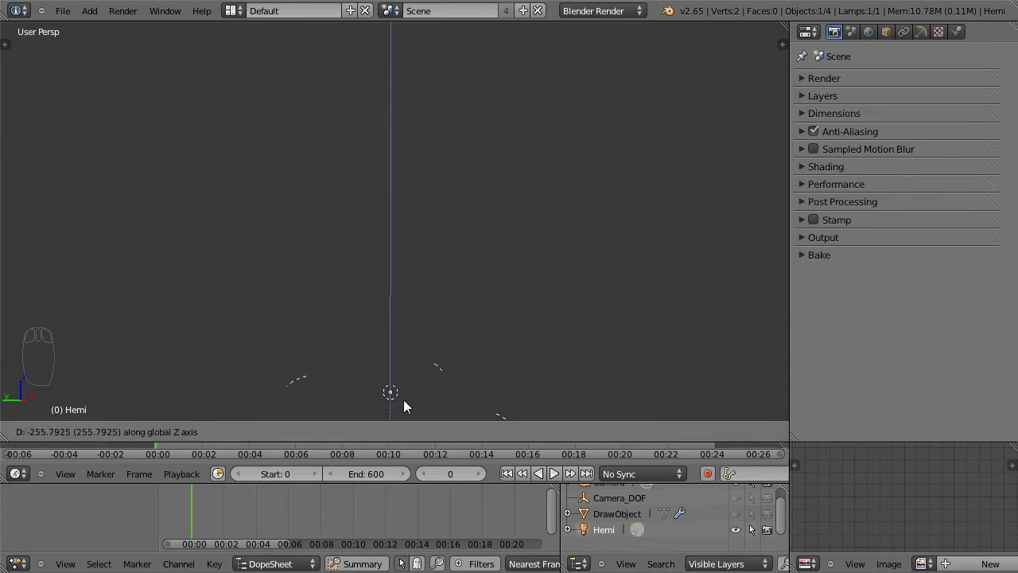
pyautogui.click(403, 399)
# Lower the Hemi lamp further along the global Z axis, closer to the grid
pyautogui.keyDown('shift'); pyautogui.moveTo(438, 330); pyautogui.dragTo(454, 88, button='middle'); pyautogui.keyUp('shift')
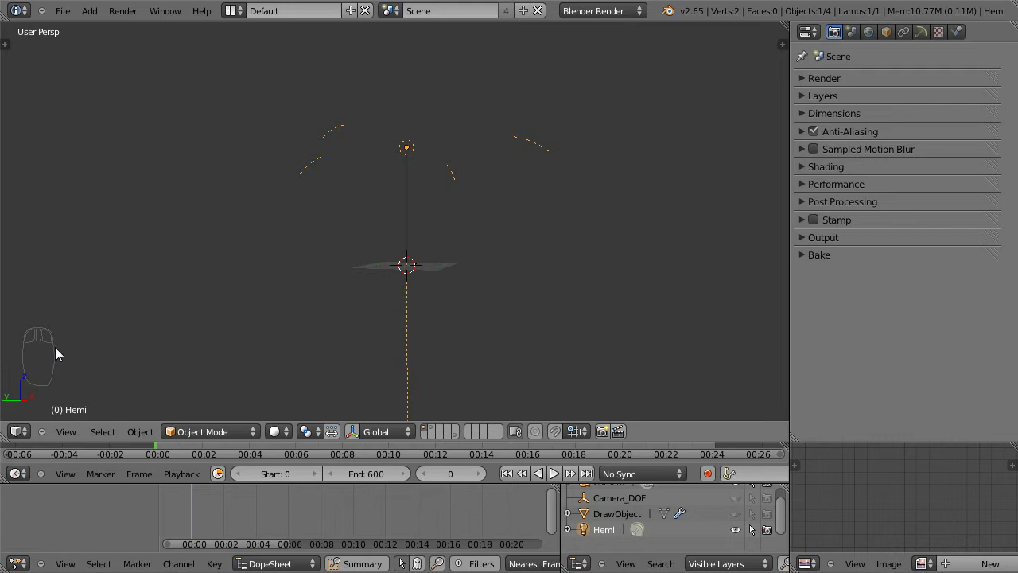
pyautogui.moveTo(387, 246); pyautogui.dragTo(408, 201, button='middle')
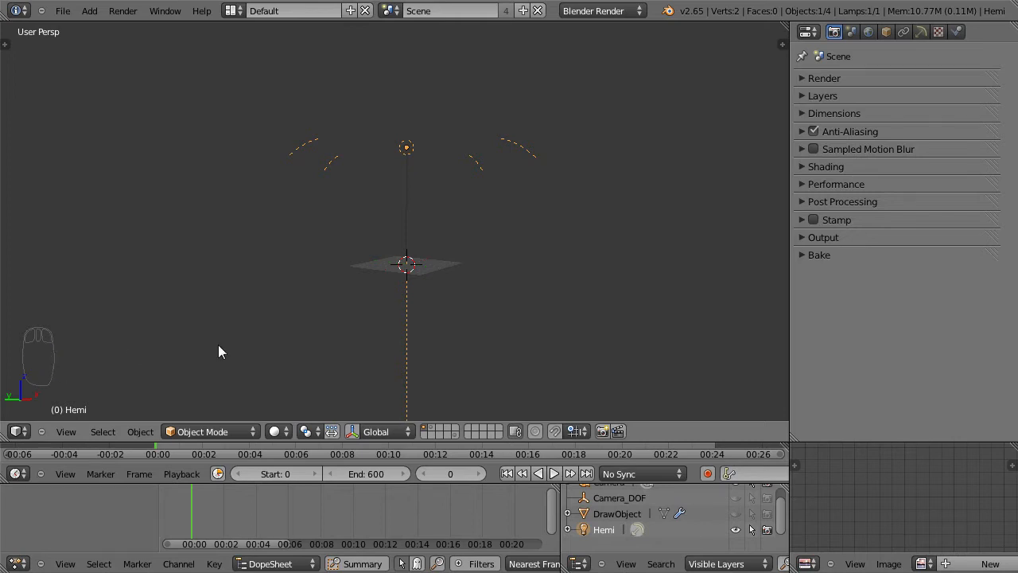
pyautogui.moveTo(219, 353); pyautogui.dragTo(384, 307, button='middle')
pyautogui.scroll(3, 381, 304)
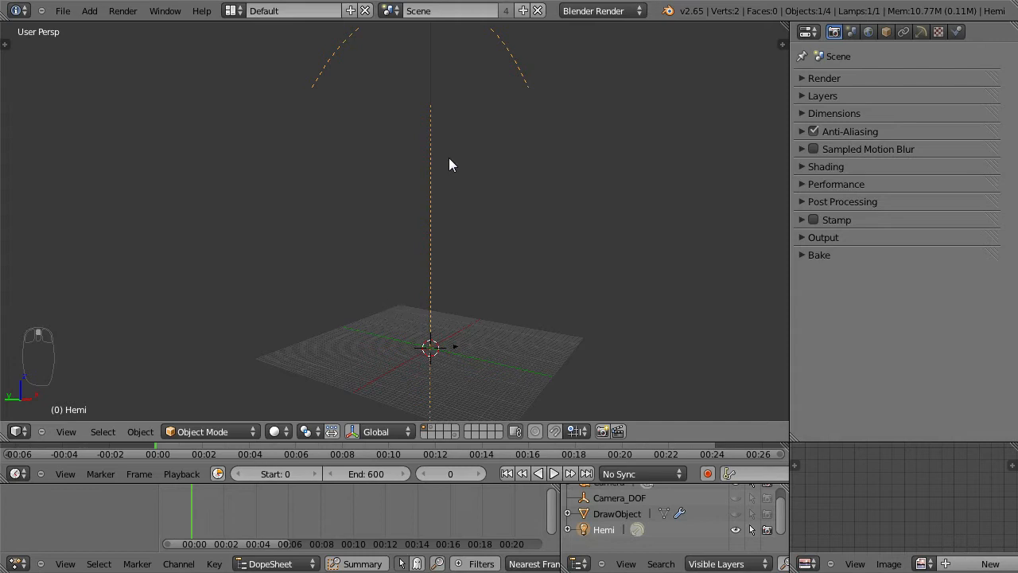
pyautogui.press('g')
pyautogui.press('z')
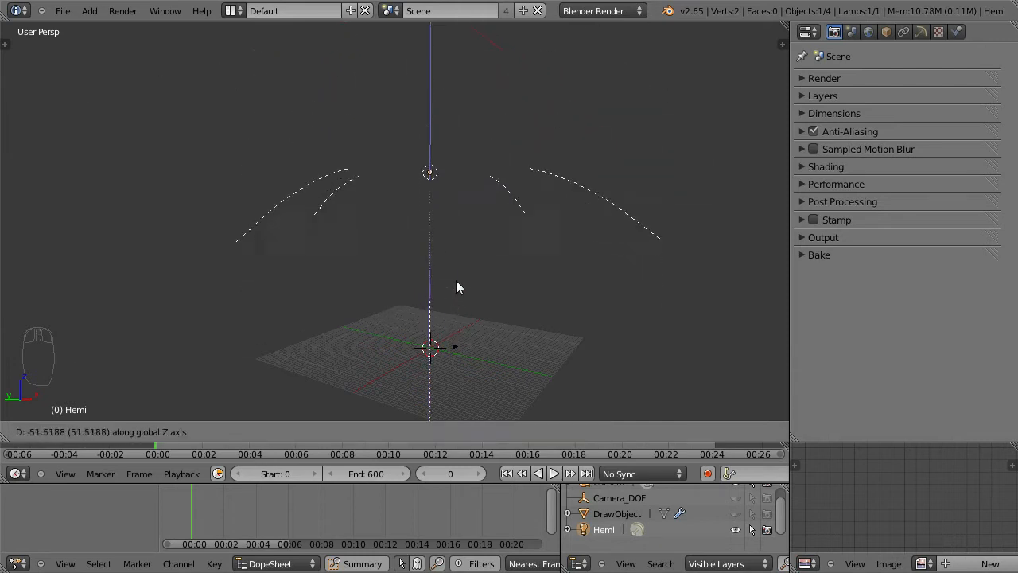
pyautogui.click(454, 225)
# Hide the Hemi lamp and the camera in the viewport through the outliner
pyautogui.moveTo(469, 282); pyautogui.dragTo(446, 275, button='middle')
pyautogui.scroll(2, 474, 211)
pyautogui.scroll(-4, 474, 202)
pyautogui.scroll(1, 374, 132)
pyautogui.keyDown('shift'); pyautogui.moveTo(373, 132); pyautogui.dragTo(374, 220, button='middle'); pyautogui.keyUp('shift')
pyautogui.moveTo(422, 291); pyautogui.dragTo(445, 323, button='middle')
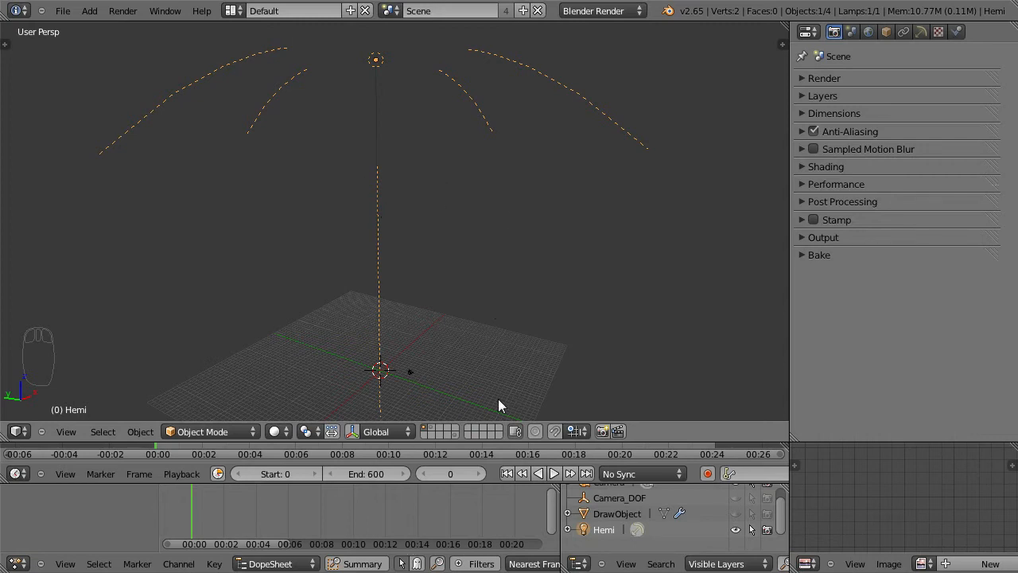
pyautogui.click(735, 530)
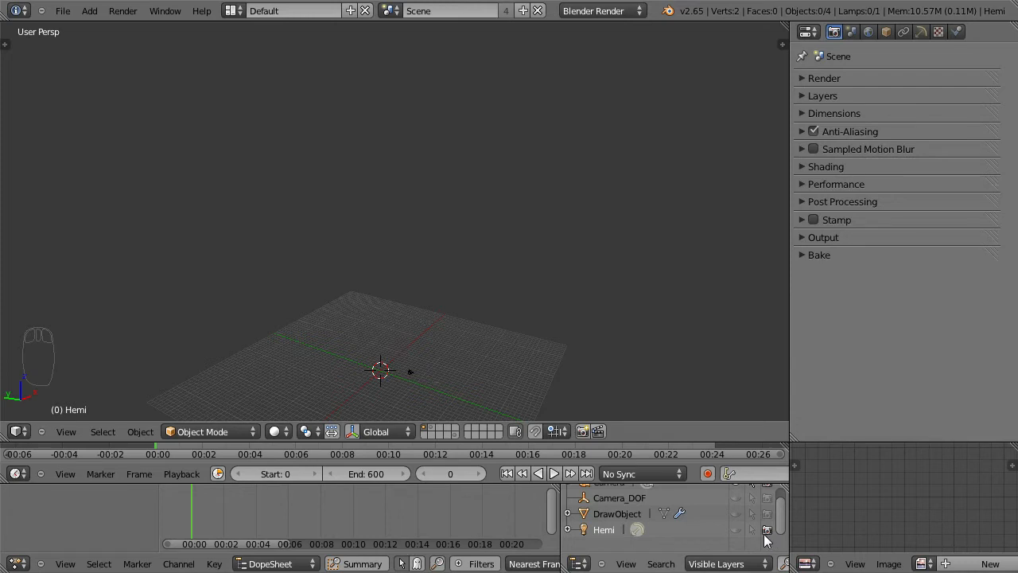
pyautogui.moveTo(480, 300); pyautogui.dragTo(456, 316, button='middle')
pyautogui.scroll(1, 675, 510)
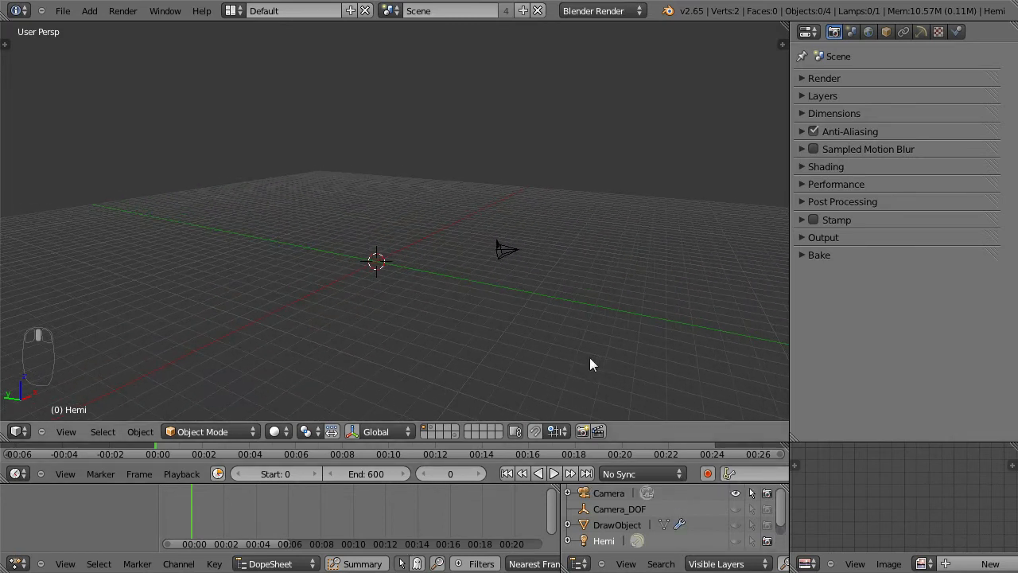
pyautogui.click(735, 493)
pyautogui.moveTo(523, 221); pyautogui.dragTo(547, 266, button='middle')
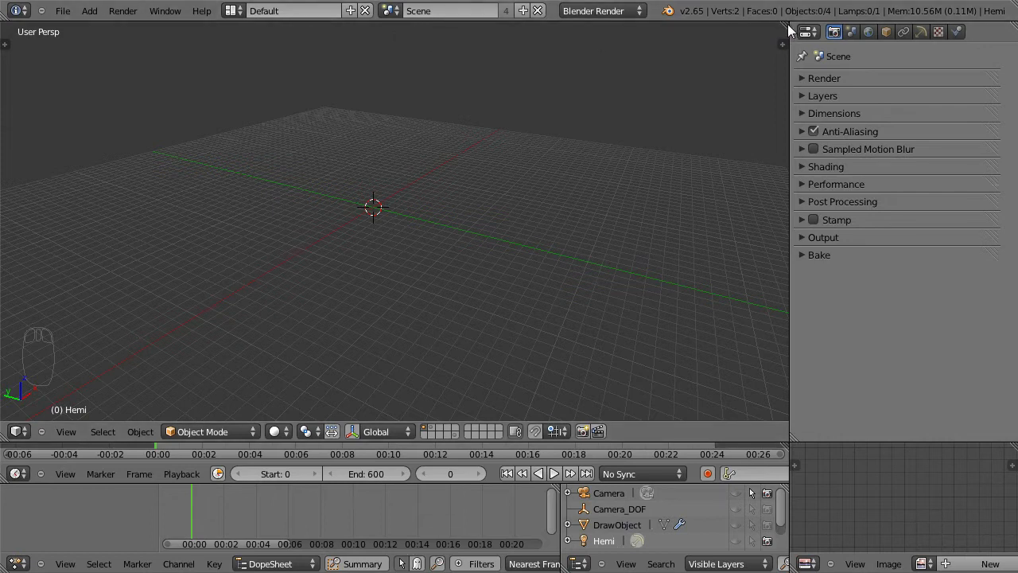
# Split the 3D view into two with the new one looking through the camera, and unhide the camera in the outliner
pyautogui.moveTo(787, 30); pyautogui.dragTo(402, 34)
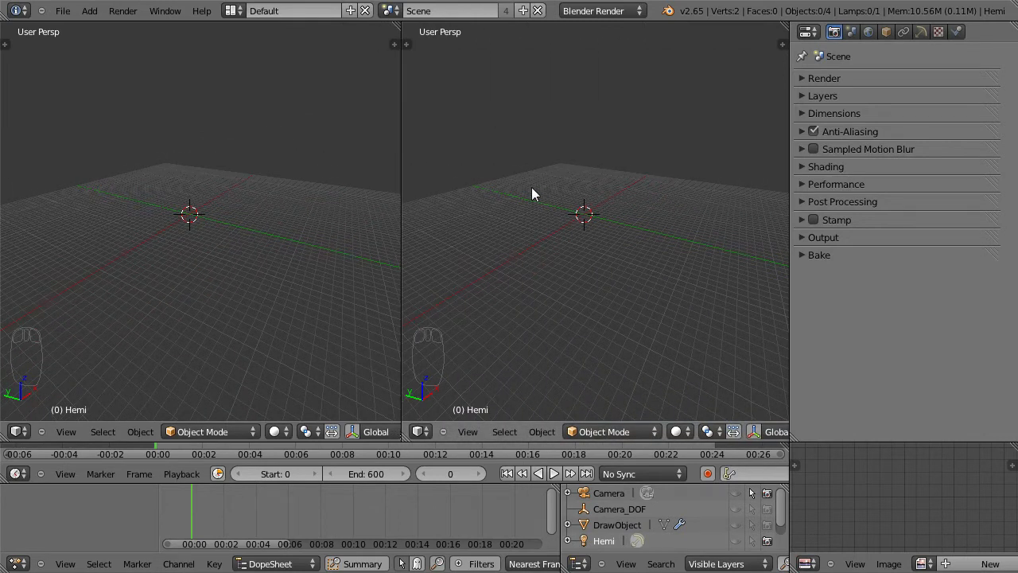
pyautogui.press('KP_0')
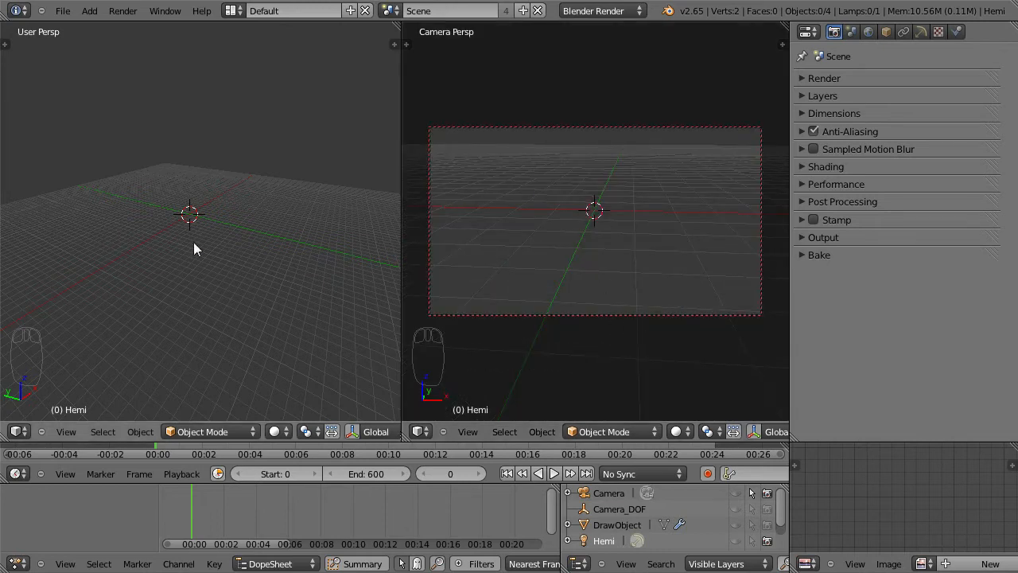
pyautogui.click(734, 494)
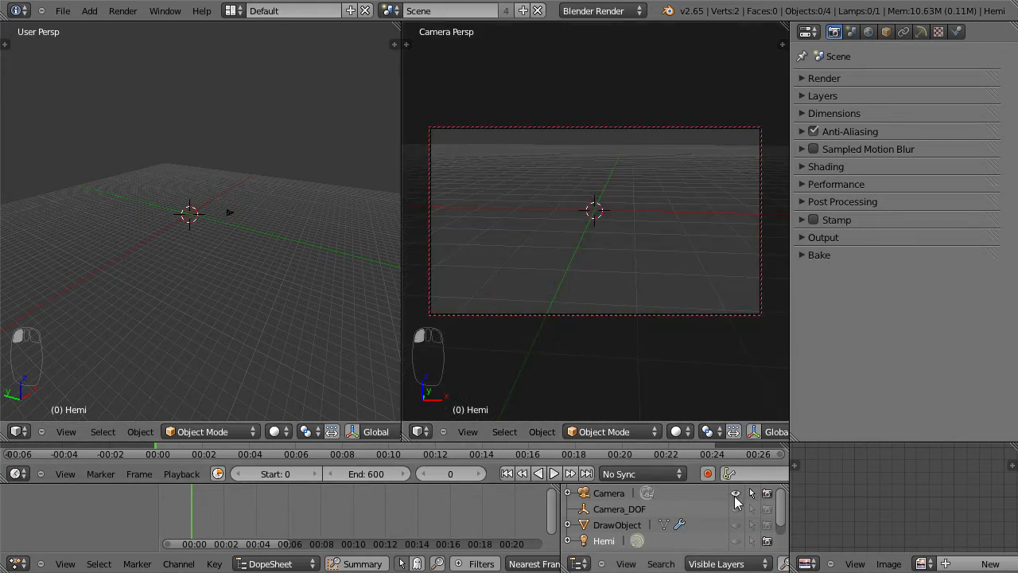
# Center the 3D cursor and examine the camera's placement relative to the grid origin from several angles and distances
pyautogui.moveTo(199, 228); pyautogui.dragTo(212, 268, button='middle')
pyautogui.scroll(-3, 219, 254)
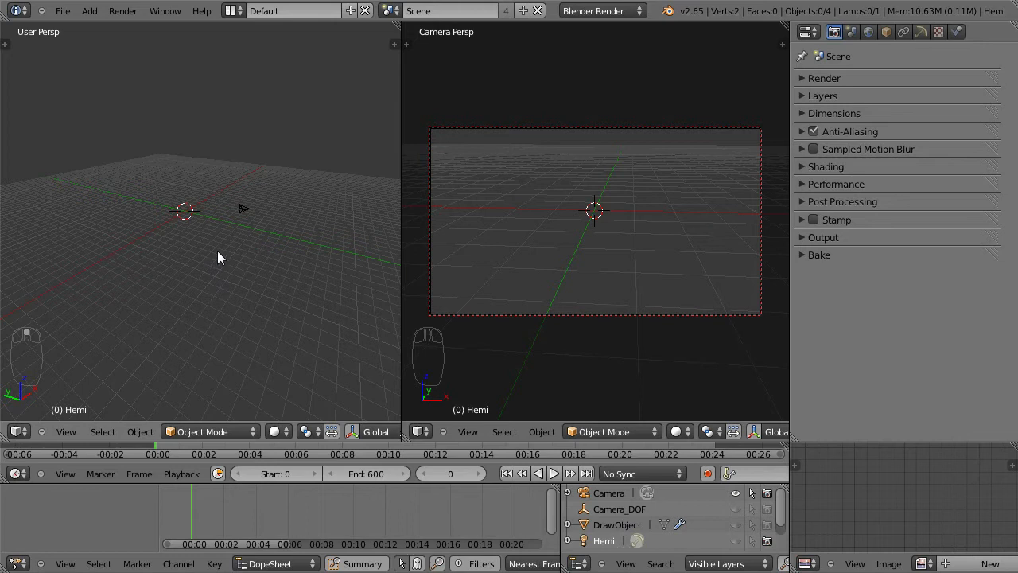
pyautogui.hotkey('shift', 'c')
pyautogui.scroll(3, 184, 264)
pyautogui.moveTo(184, 256); pyautogui.dragTo(136, 275, button='middle')
pyautogui.scroll(2, 139, 278)
pyautogui.scroll(-7, 160, 322)
pyautogui.scroll(4, 182, 291)
pyautogui.keyDown('shift'); pyautogui.moveTo(241, 267); pyautogui.dragTo(164, 280, button='middle'); pyautogui.keyUp('shift')
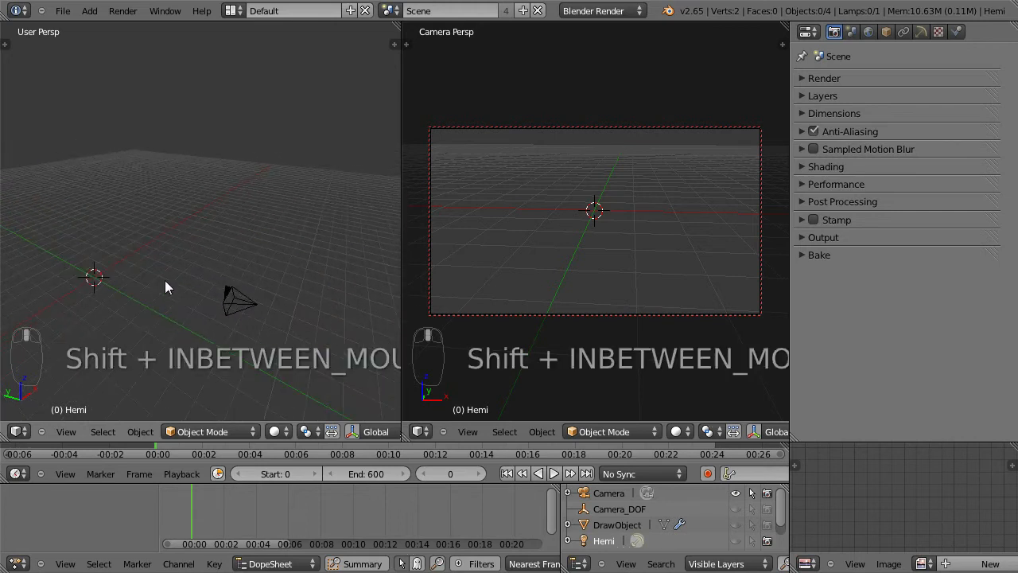
pyautogui.moveTo(147, 314); pyautogui.dragTo(214, 334, button='middle')
pyautogui.scroll(-6, 274, 431)
pyautogui.scroll(4, 277, 434)
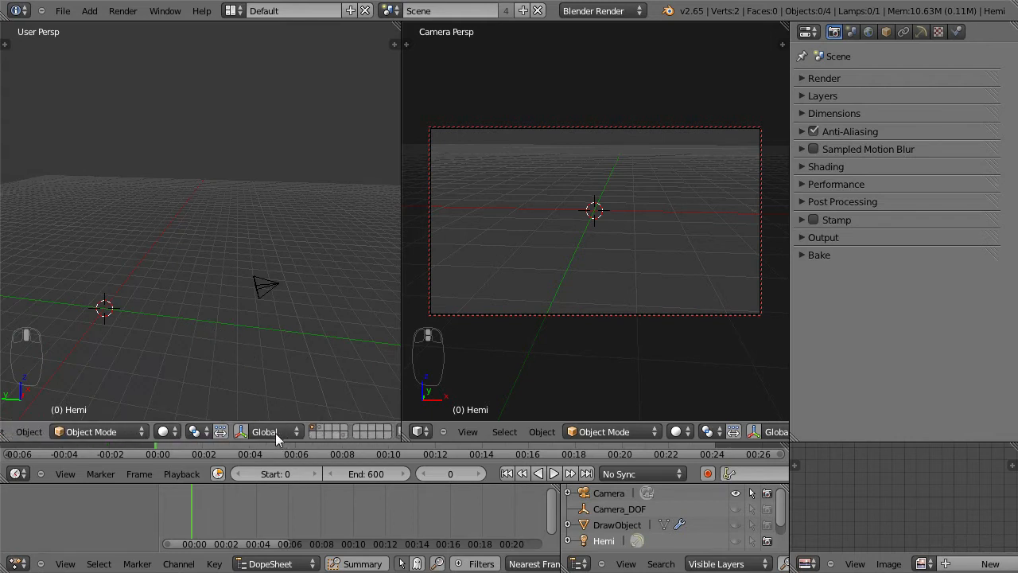
# Show the layers holding the cube tower and the ground plane together with layer 1
pyautogui.scroll(-6, 275, 433)
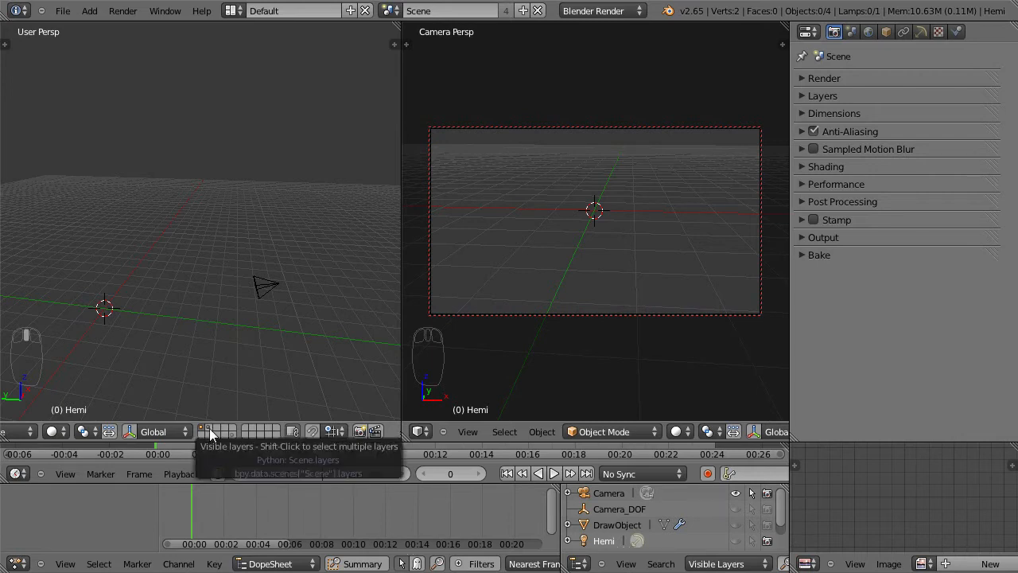
pyautogui.keyDown('shift'); pyautogui.click(210, 431); pyautogui.keyUp('shift')
pyautogui.keyDown('shift'); pyautogui.click(233, 435); pyautogui.keyUp('shift')
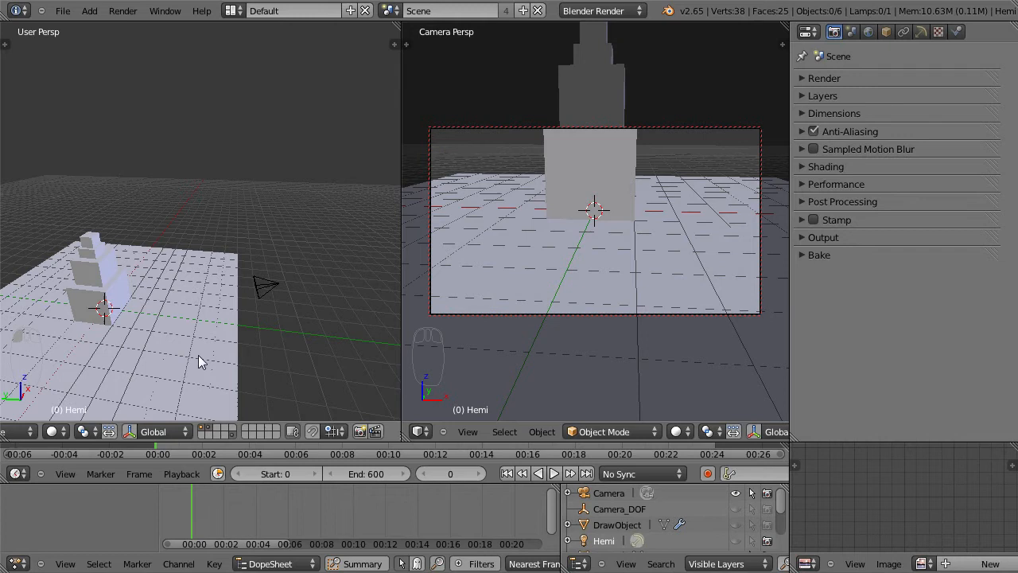
# Try moving the camera along the global Y axis toward the cube tower, and undo the move
pyautogui.moveTo(190, 313); pyautogui.dragTo(280, 330, button='middle')
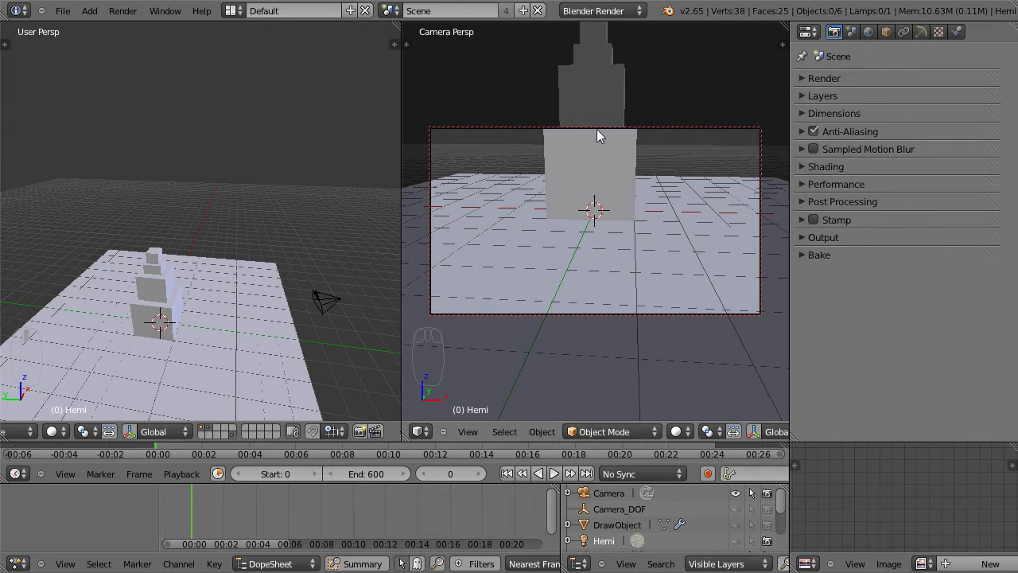
pyautogui.click(334, 305)
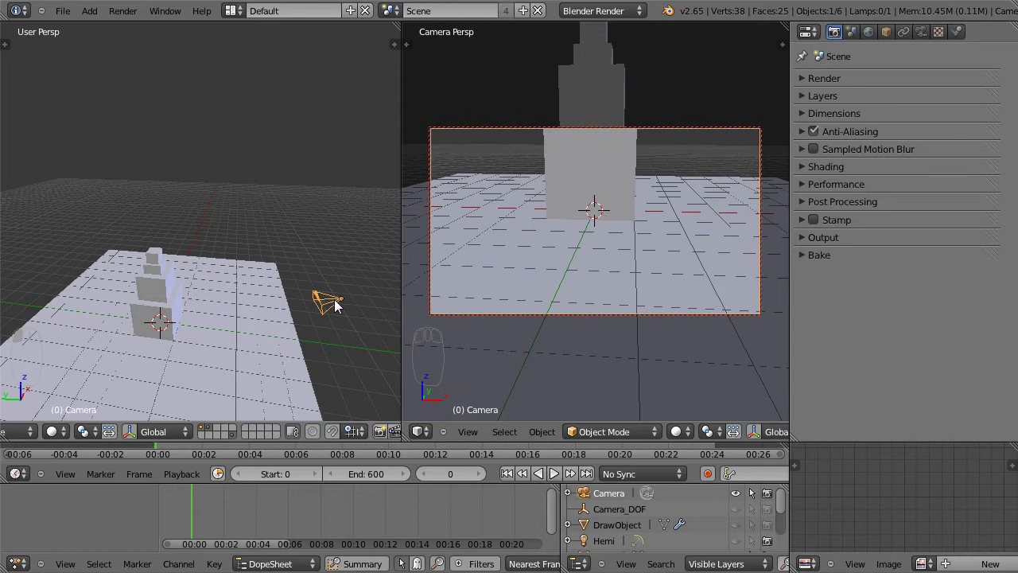
pyautogui.press('g')
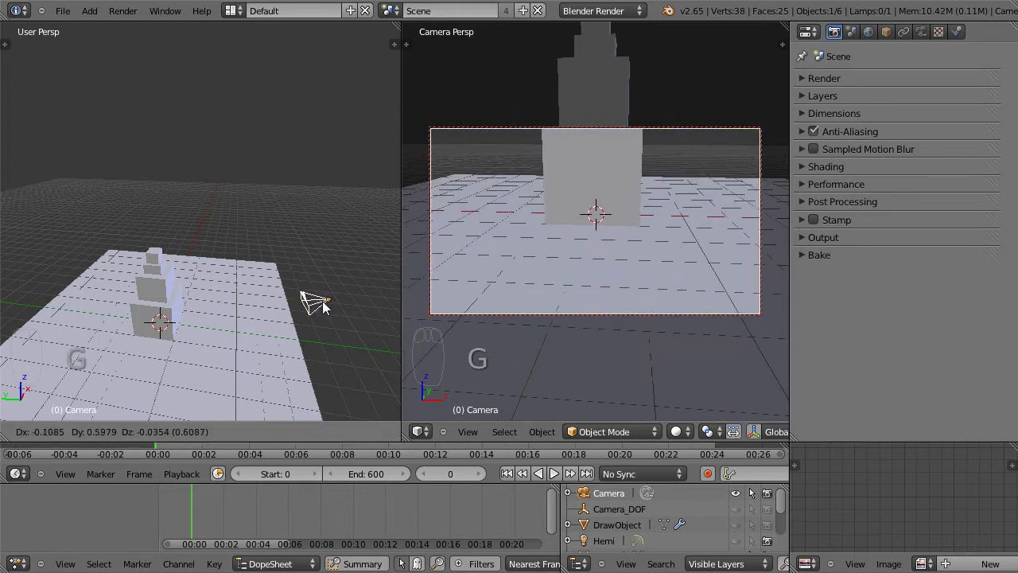
pyautogui.press('y')
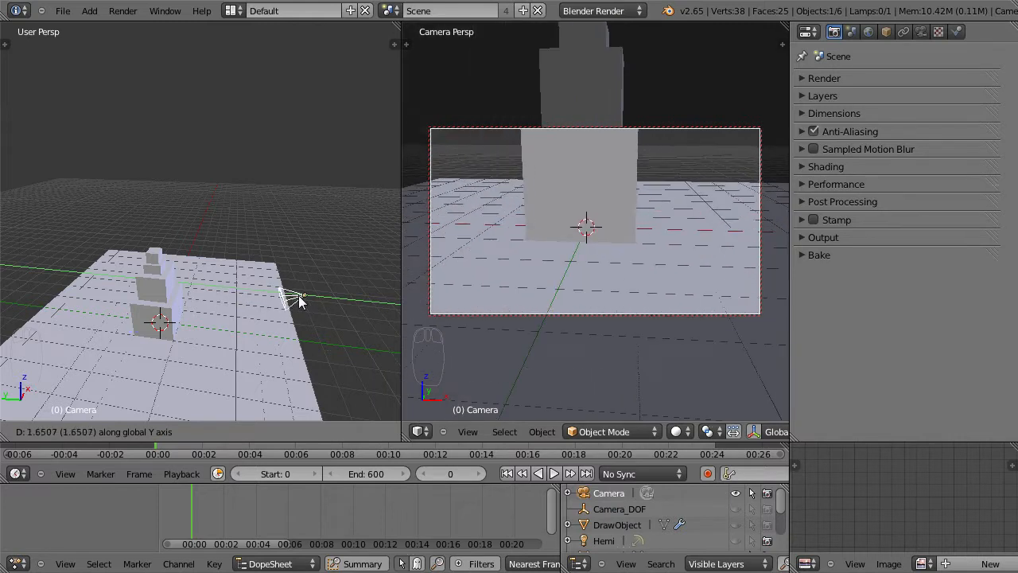
pyautogui.click(291, 295)
pyautogui.moveTo(302, 307); pyautogui.dragTo(372, 243, button='middle')
pyautogui.hotkey('ctrl', 'z')
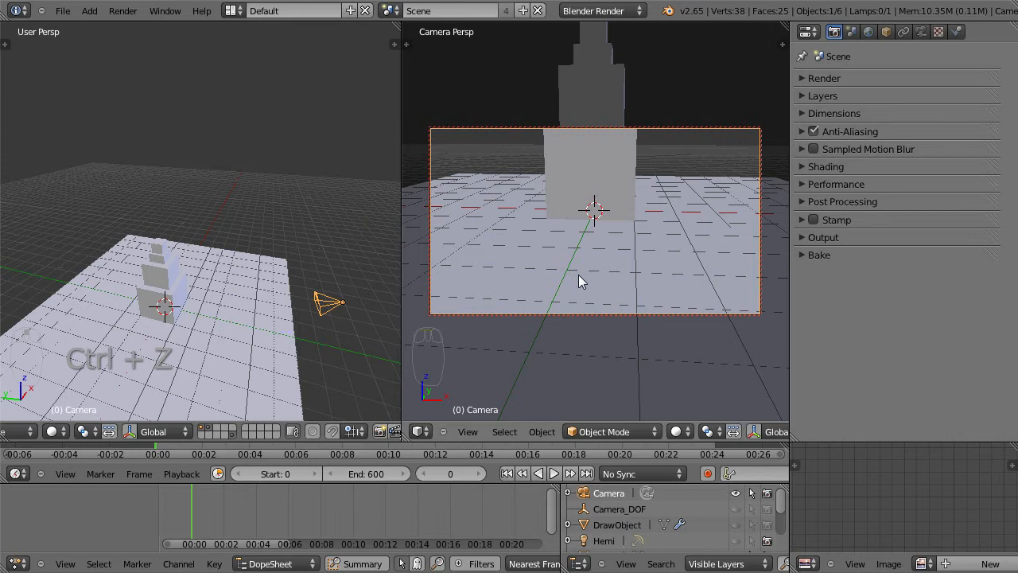
# Reposition the camera by navigating inside the camera view, pulling far back and returning close to the cube tower
pyautogui.moveTo(600, 250); pyautogui.dragTo(598, 220, button='middle')
pyautogui.scroll(-15, 598, 219)
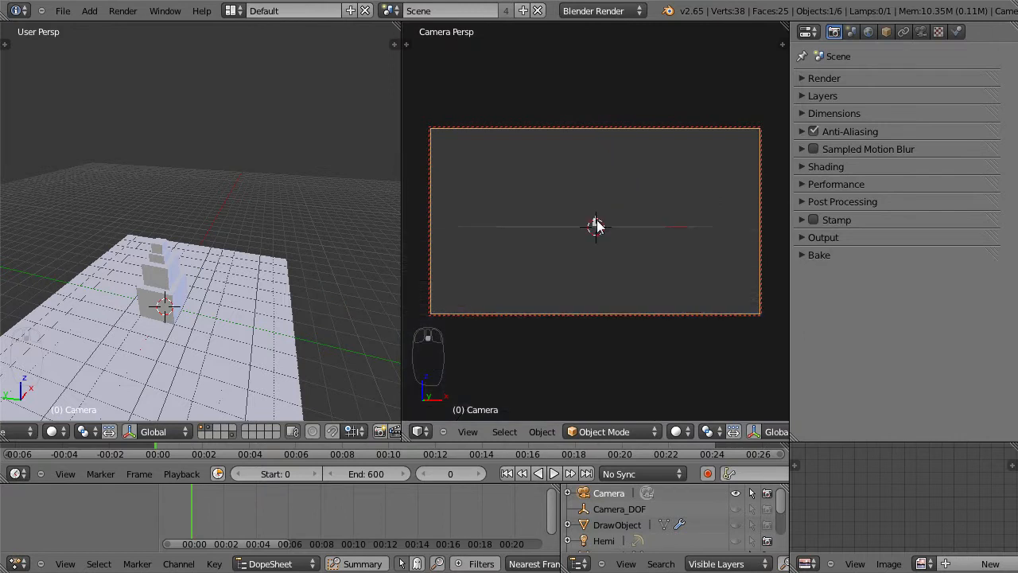
pyautogui.scroll(15, 594, 230)
pyautogui.moveTo(609, 261); pyautogui.dragTo(621, 281, button='middle')
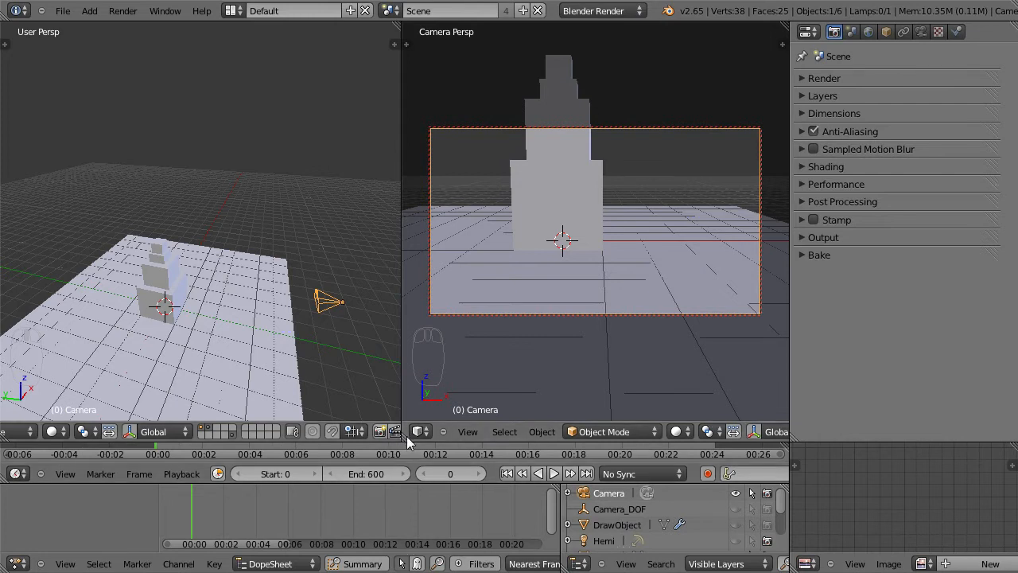
# Merge the two 3D views into a single camera view and select the cube tower
pyautogui.moveTo(405, 437); pyautogui.dragTo(374, 435)
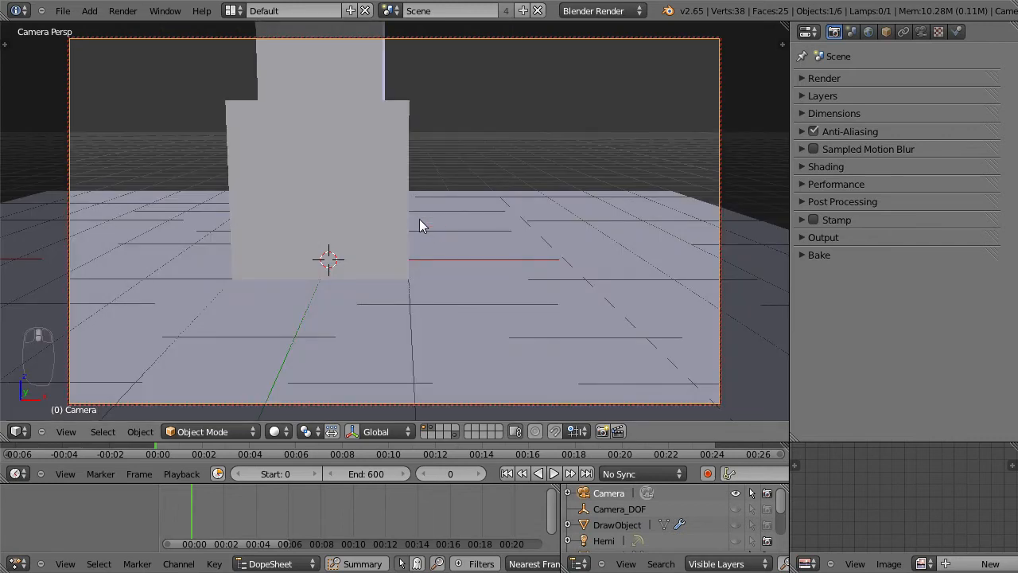
pyautogui.rightClick(369, 191)
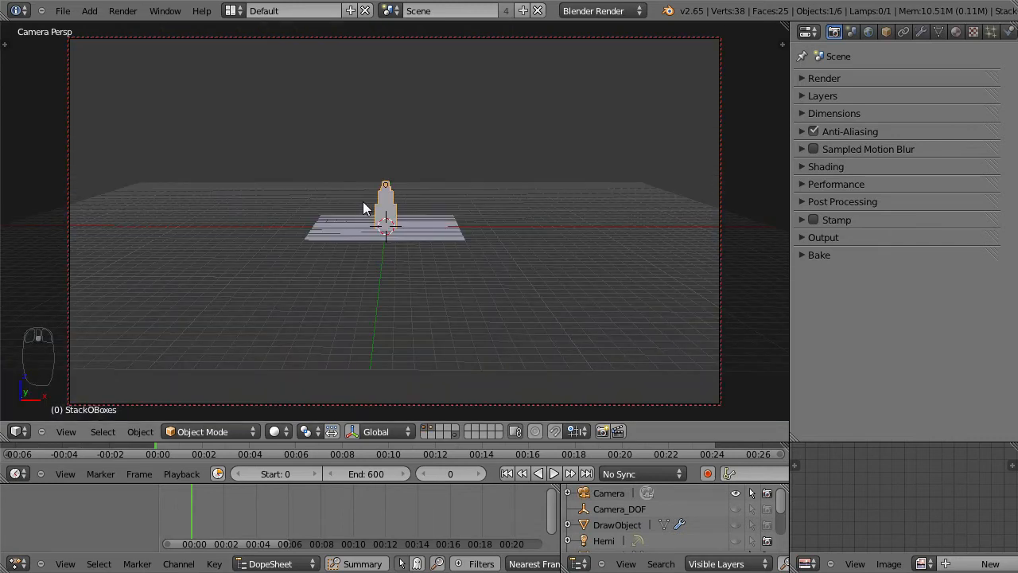
# Center the 3D cursor, fit the whole scene in the camera view, and bring the camera closer to the tower
pyautogui.hotkey('shift', 'c')
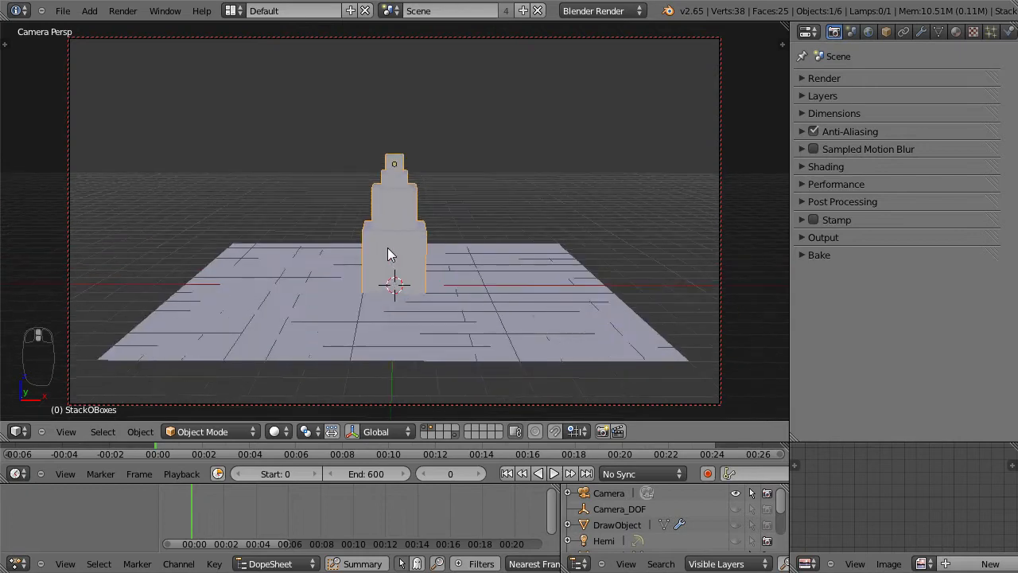
pyautogui.scroll(1, 390, 259)
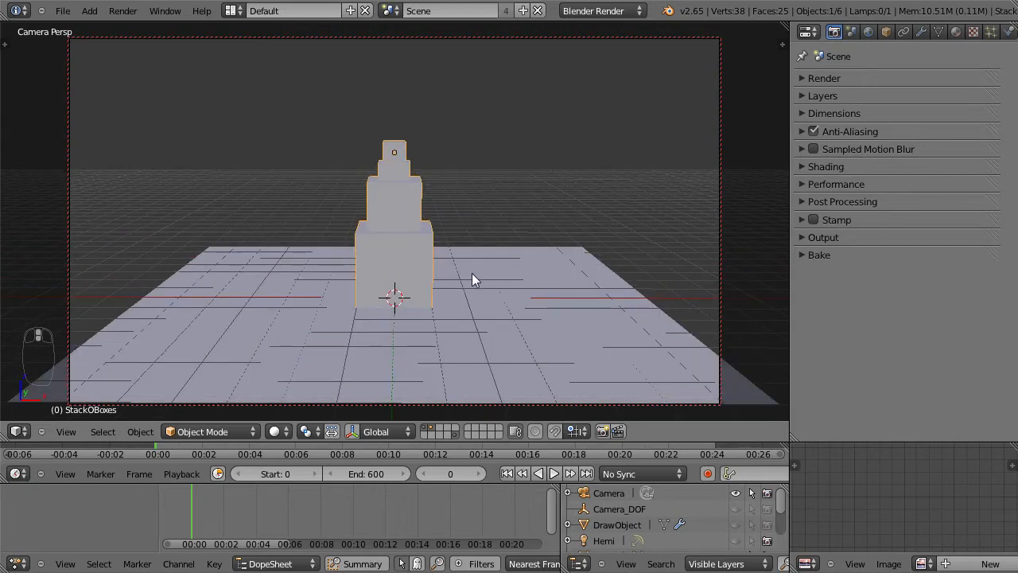
pyautogui.scroll(4, 471, 275)
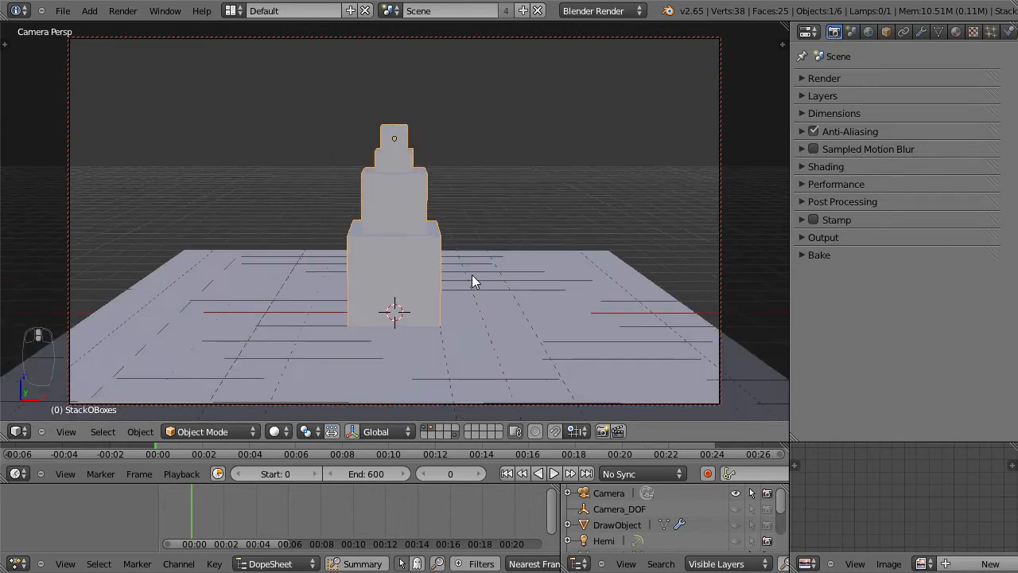
# Orbit, pan and zoom the camera from its own view to frame the tower and ground plane at an angle from above
pyautogui.moveTo(486, 279); pyautogui.dragTo(435, 321, button='middle')
pyautogui.scroll(-4, 403, 317)
pyautogui.scroll(3, 404, 317)
pyautogui.keyDown('shift'); pyautogui.moveTo(407, 315); pyautogui.dragTo(312, 311, button='middle'); pyautogui.keyUp('shift')
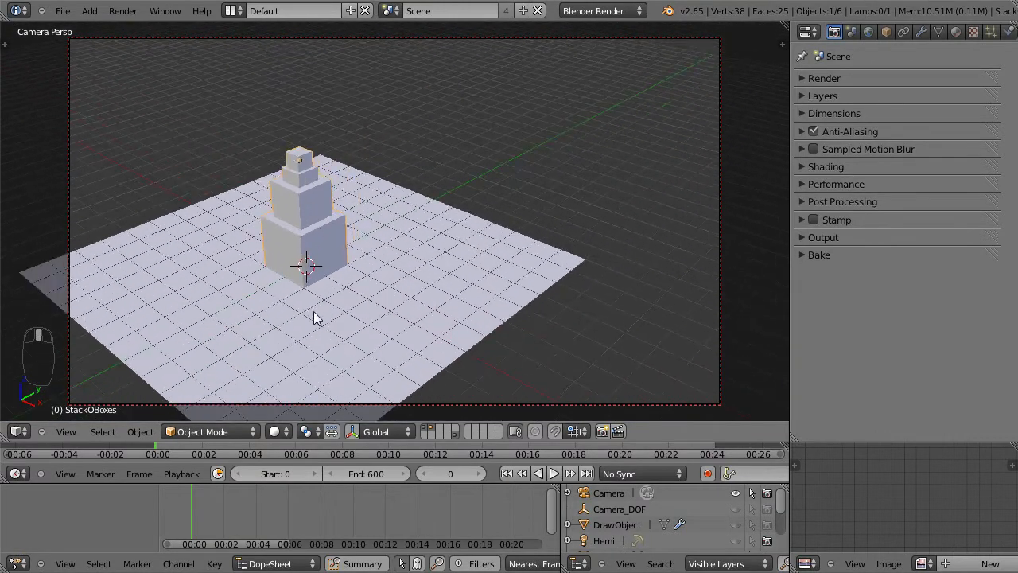
pyautogui.keyDown('shift'); pyautogui.moveTo(388, 306); pyautogui.dragTo(465, 271, button='middle'); pyautogui.keyUp('shift')
pyautogui.scroll(2, 394, 262)
pyautogui.scroll(-2, 393, 262)
pyautogui.scroll(1, 391, 257)
pyautogui.moveTo(370, 238); pyautogui.dragTo(404, 284, button='middle')
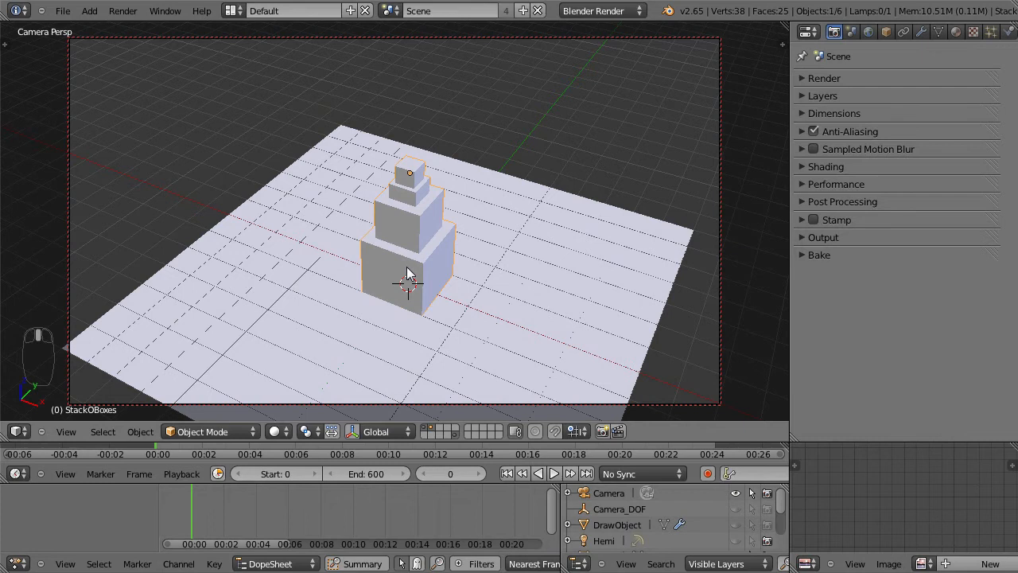
# Show the view settings with the Lock Camera to View option wide enough to read, and hide them again
pyautogui.press('t')
pyautogui.press('n')
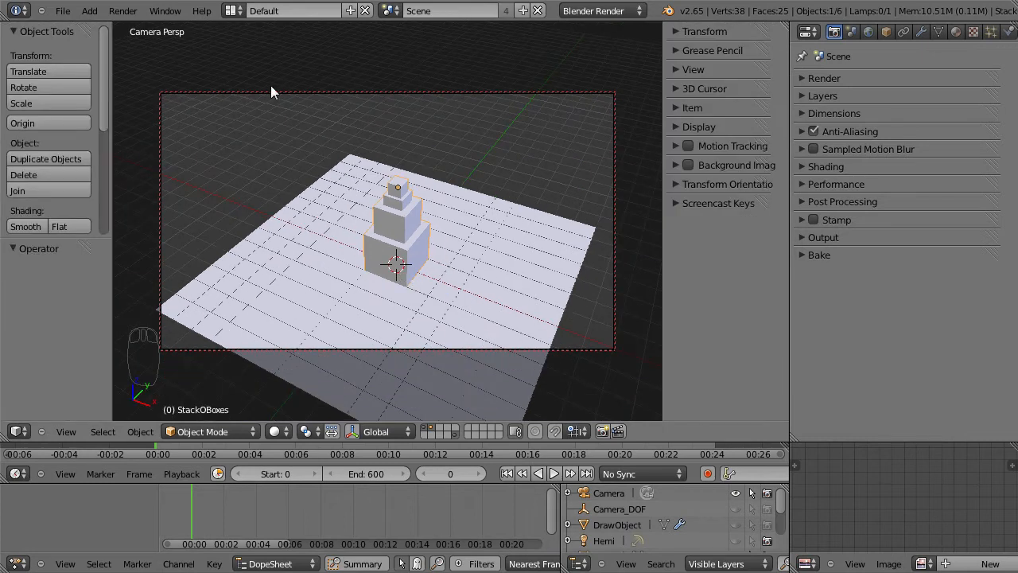
pyautogui.click(675, 70)
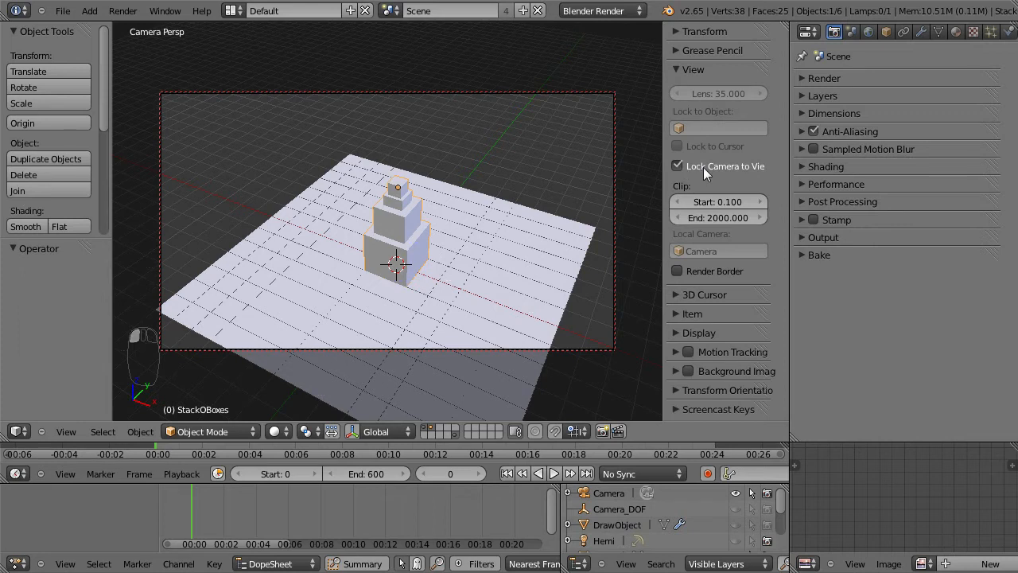
pyautogui.moveTo(663, 182); pyautogui.dragTo(639, 183)
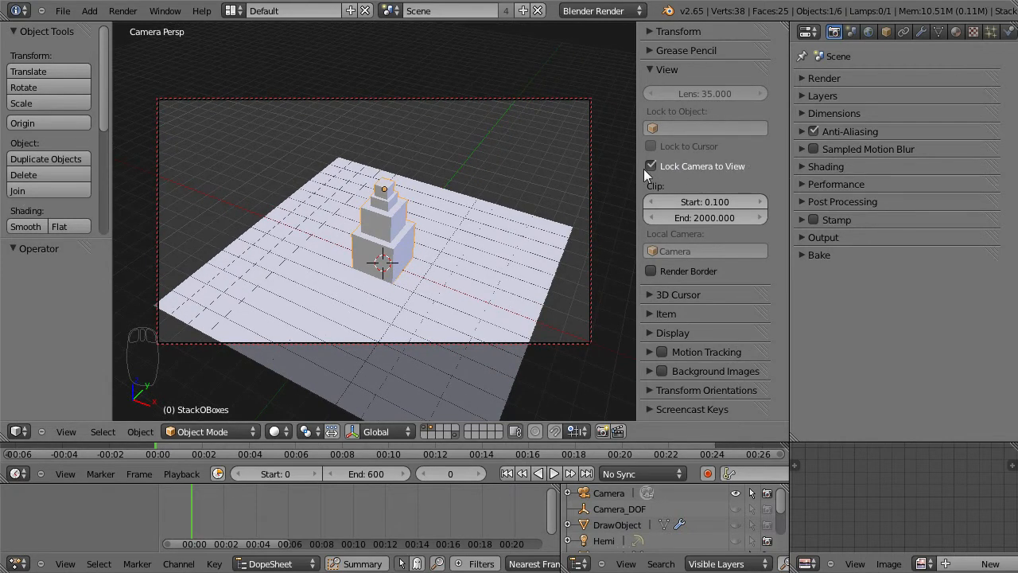
pyautogui.press('n')
# Orbit the locked camera to a low angle around the tower and pull it back slightly
pyautogui.moveTo(495, 227); pyautogui.dragTo(316, 196, button='middle')
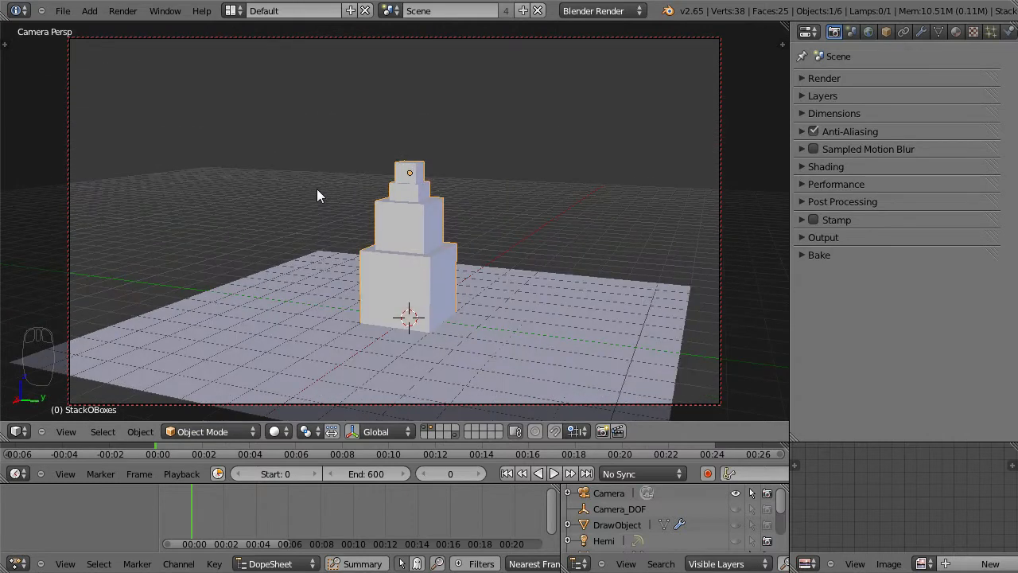
pyautogui.scroll(-1, 479, 278)
pyautogui.moveTo(480, 279); pyautogui.dragTo(522, 289, button='middle')
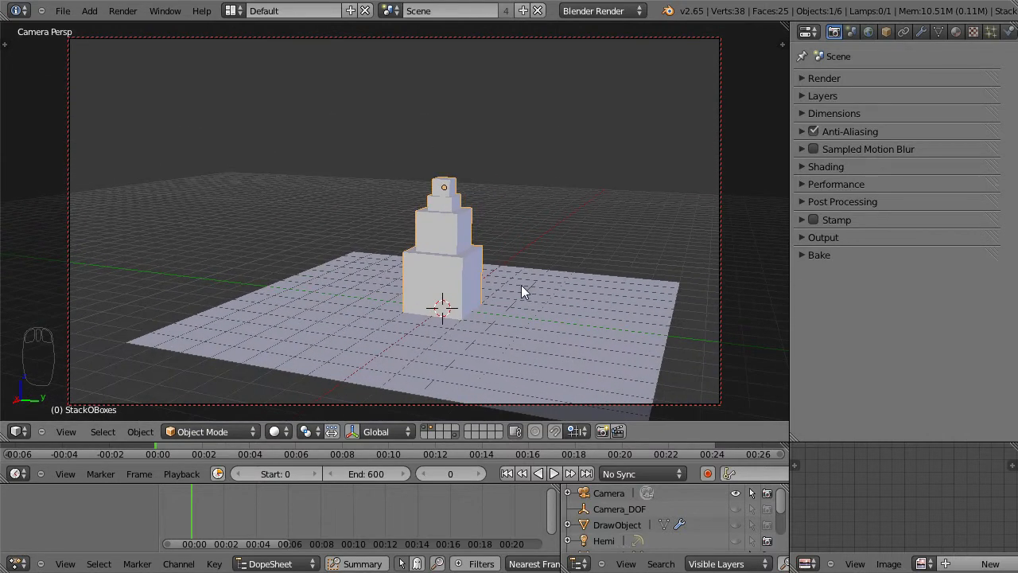
# Leave the camera for the front view and frame the tower close up in perspective from a low corner angle
pyautogui.press('KP_1')
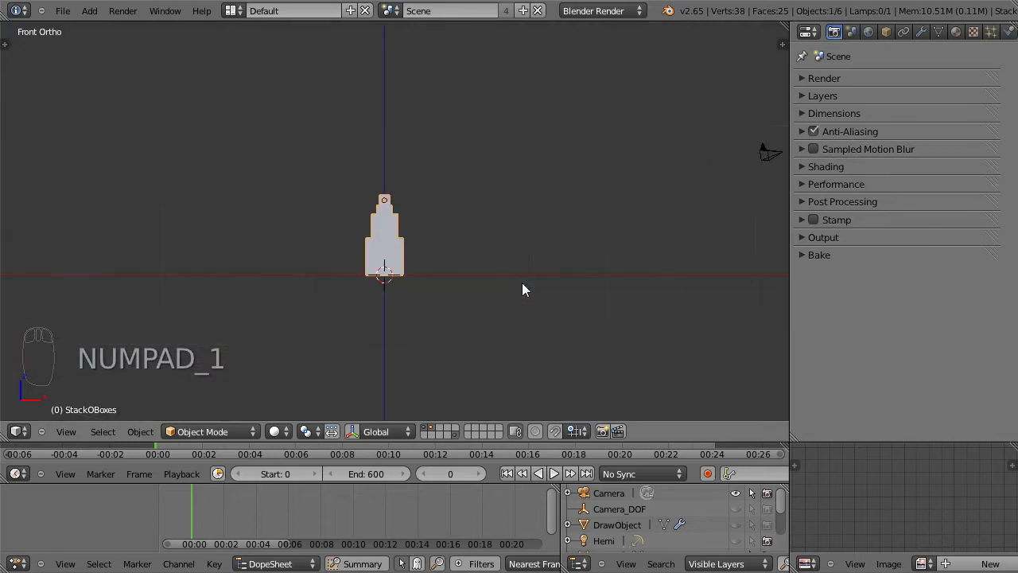
pyautogui.scroll(3, 492, 284)
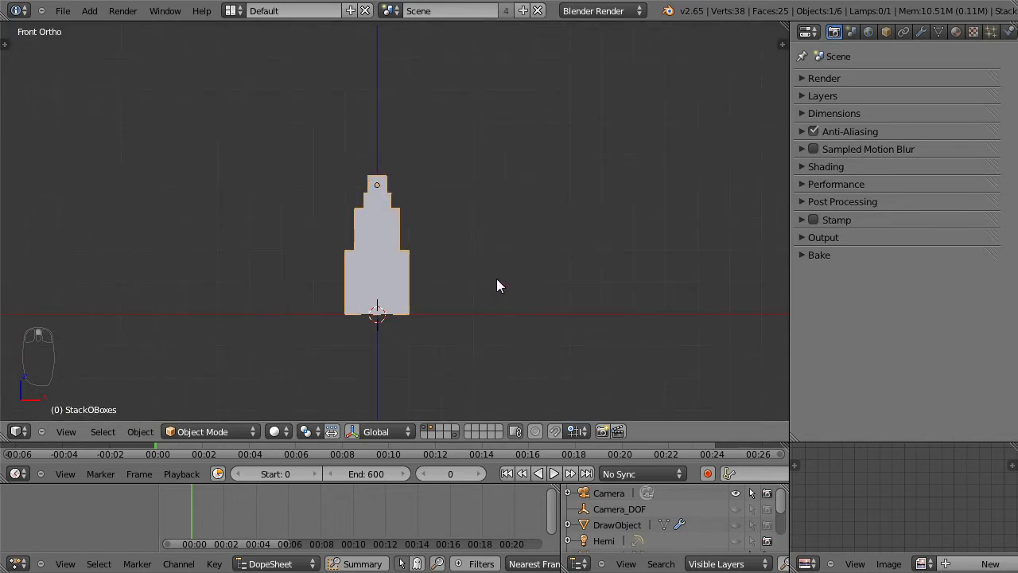
pyautogui.scroll(1, 496, 286)
pyautogui.moveTo(519, 251); pyautogui.dragTo(444, 176, button='middle')
pyautogui.scroll(4, 404, 316)
pyautogui.scroll(2, 462, 263)
pyautogui.moveTo(463, 264); pyautogui.dragTo(483, 303, button='middle')
pyautogui.scroll(-1, 488, 300)
pyautogui.scroll(1, 488, 299)
pyautogui.scroll(-1, 487, 299)
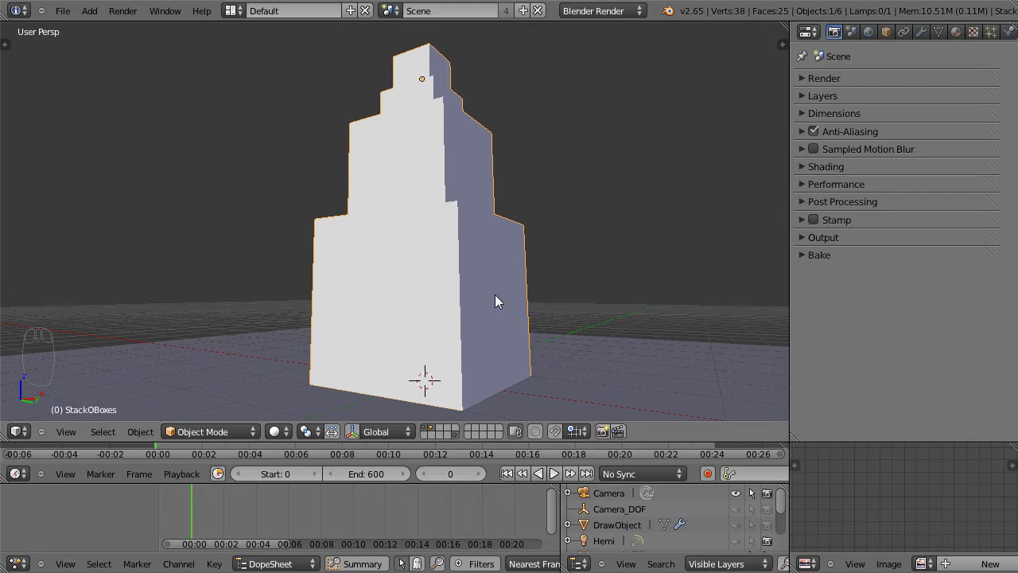
# Align the camera to the current view, pull it back and orbit it around the tower to look slightly down
pyautogui.press('ctrl+alt+KP_0')
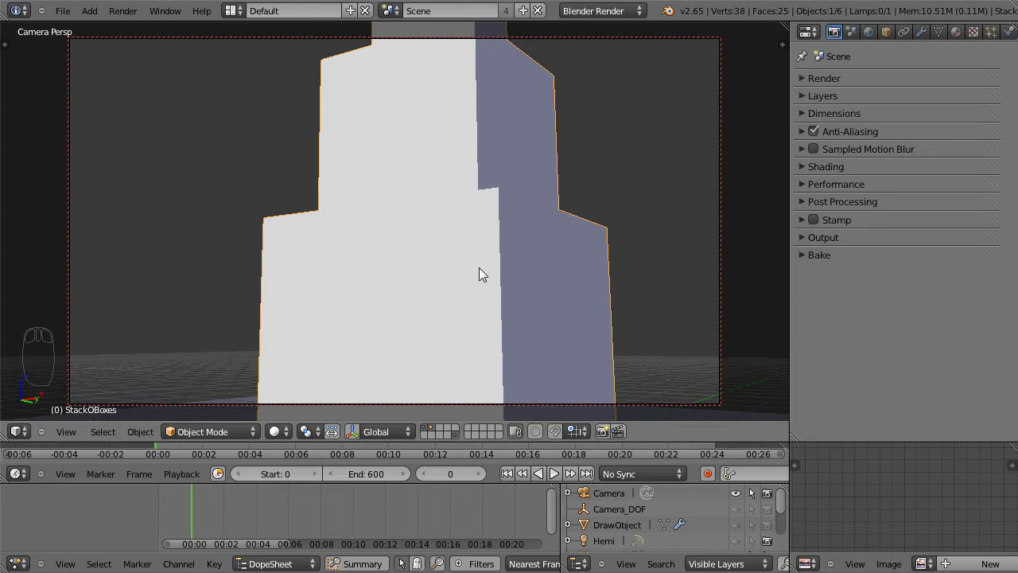
pyautogui.scroll(-6, 479, 272)
pyautogui.moveTo(478, 282); pyautogui.dragTo(417, 306, button='middle')
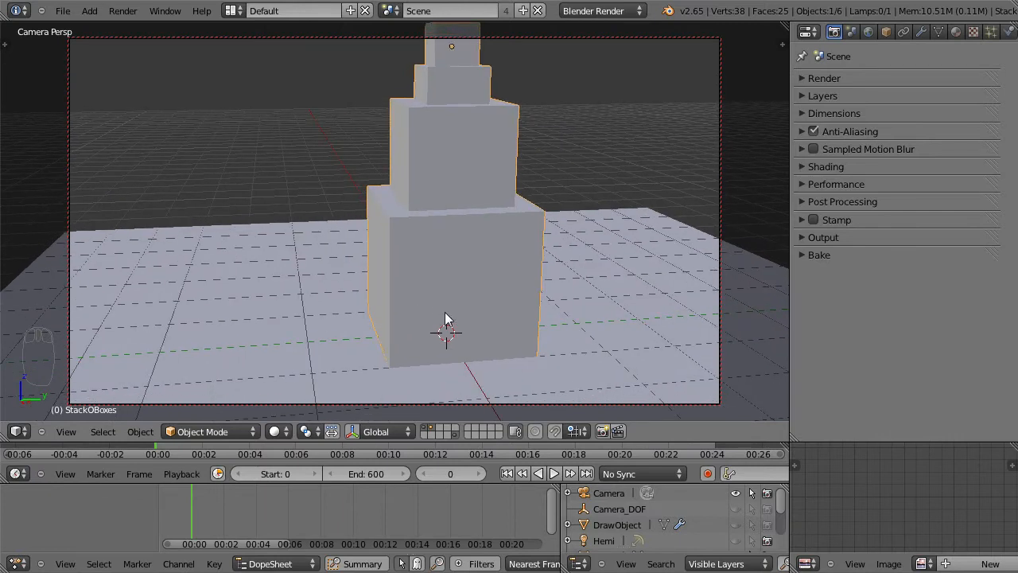
# Select the Hemi lamp, DrawObject, Camera_DOF and Camera by name in the outliner, one after another
pyautogui.click(602, 541)
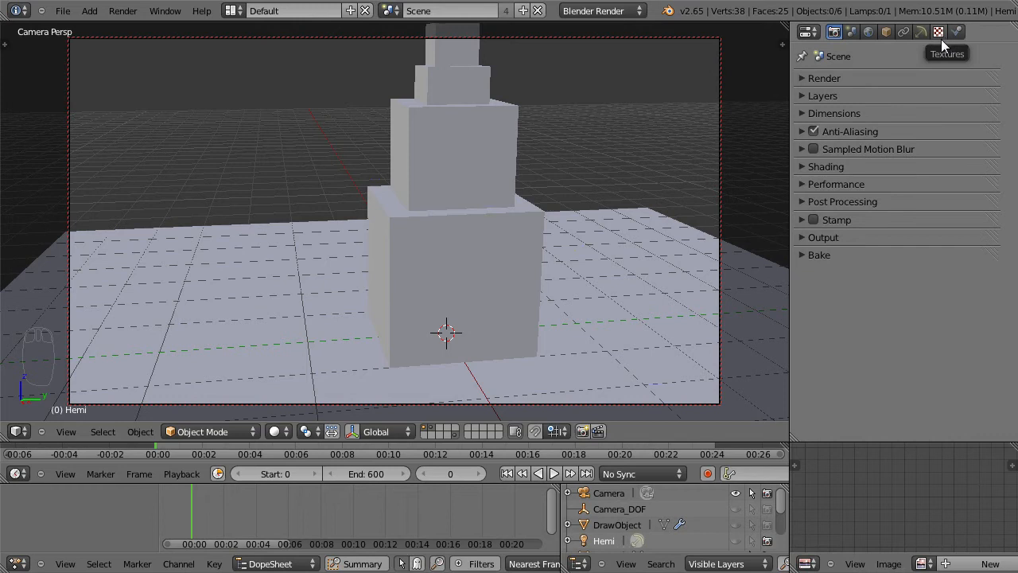
pyautogui.click(616, 524)
pyautogui.click(616, 508)
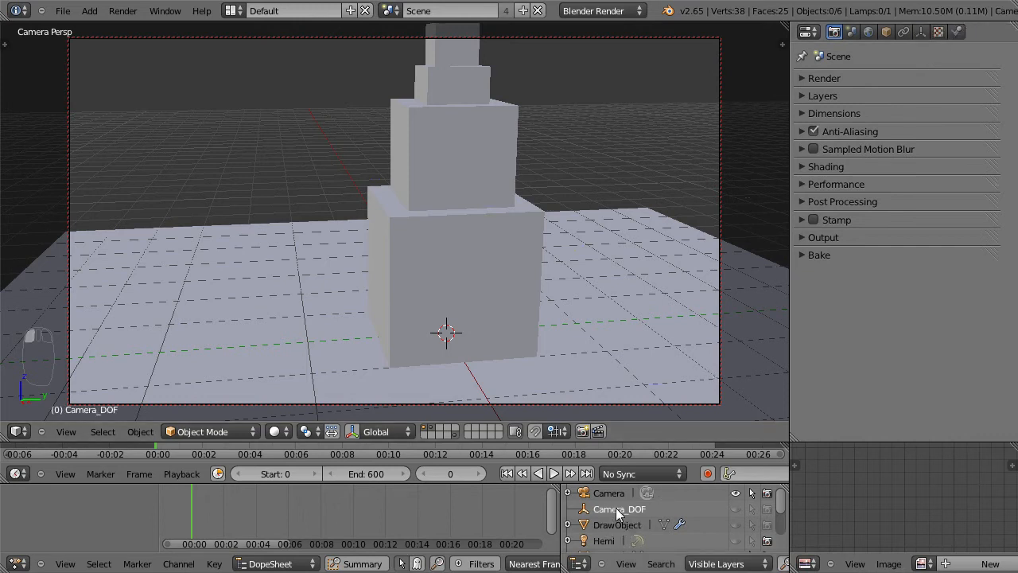
pyautogui.click(609, 494)
pyautogui.click(609, 509)
pyautogui.click(608, 524)
pyautogui.click(609, 541)
pyautogui.click(609, 522)
# Select the cube tower, the ground plane and the tower again in the 3D view, and clear the selection
pyautogui.rightClick(480, 156)
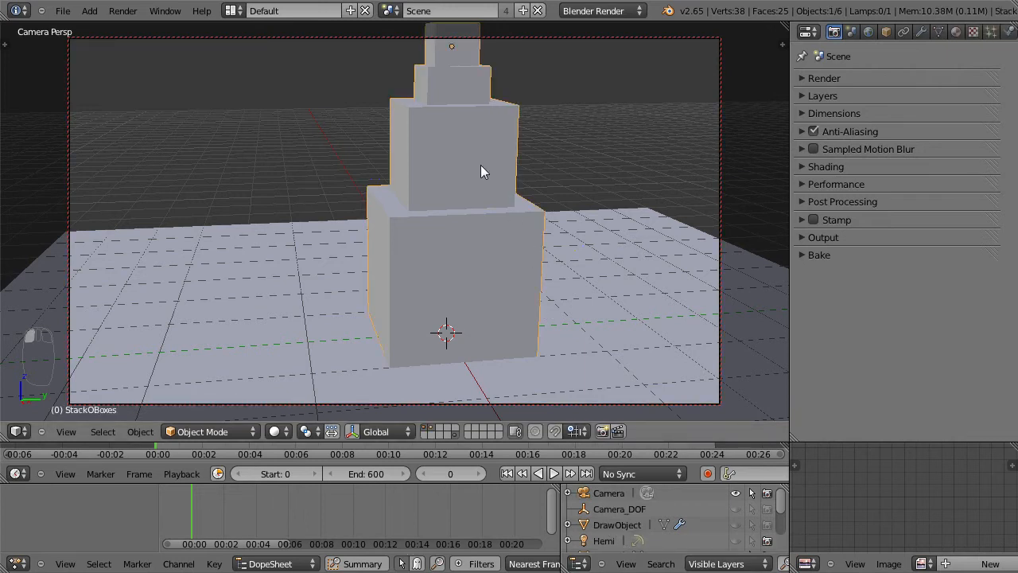
pyautogui.rightClick(629, 277)
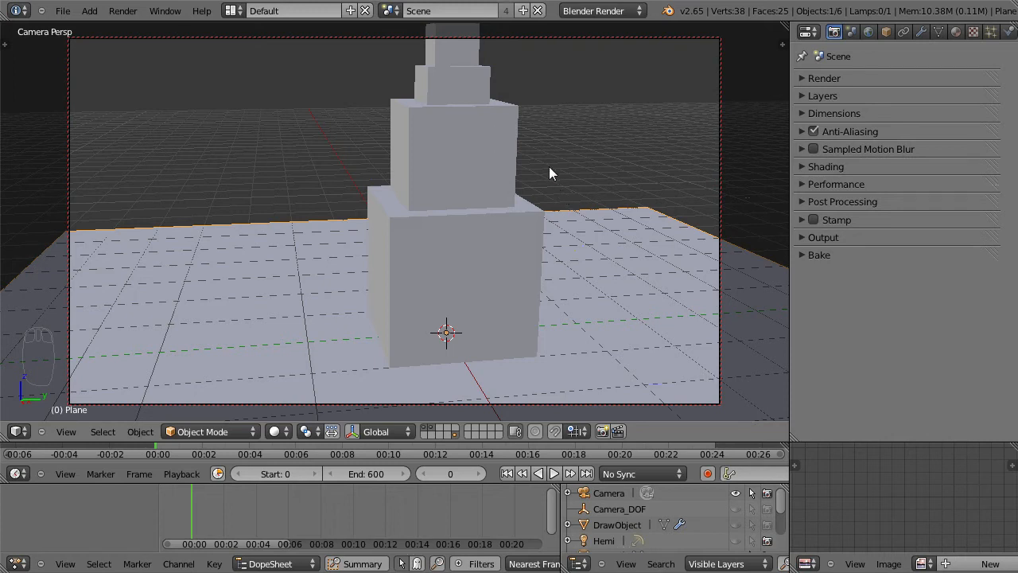
pyautogui.rightClick(491, 142)
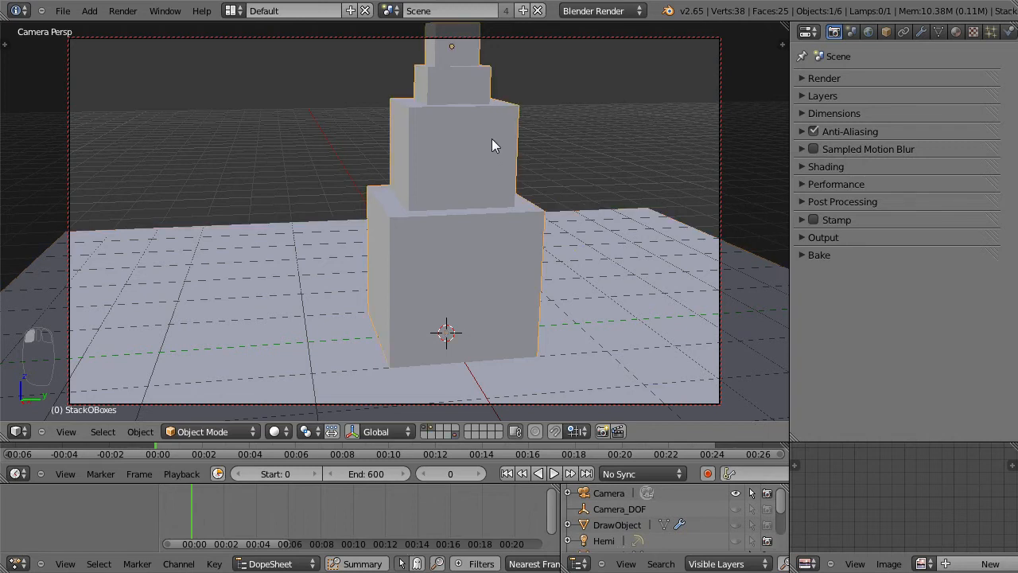
pyautogui.scroll(-3, 649, 541)
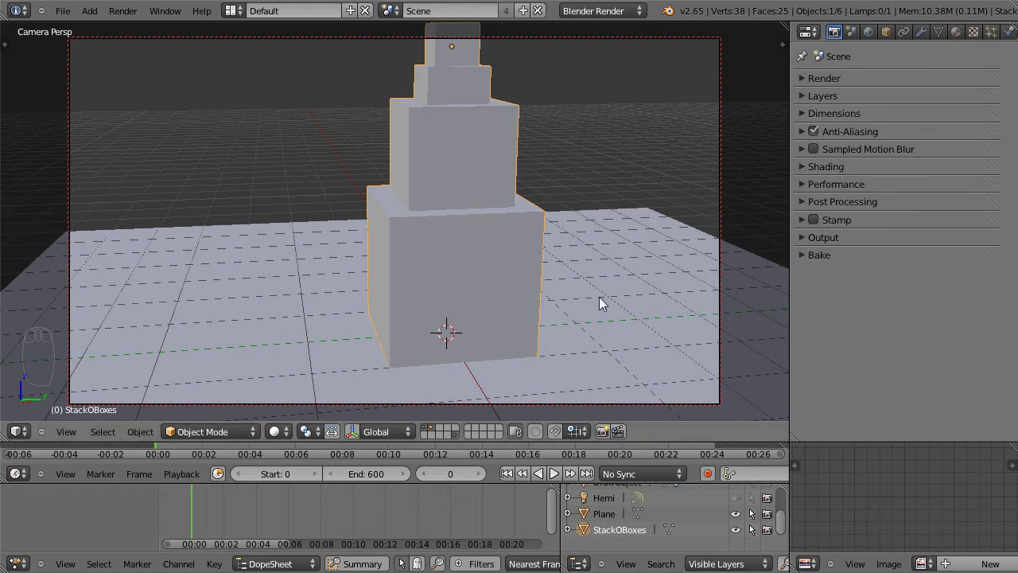
pyautogui.press('a')
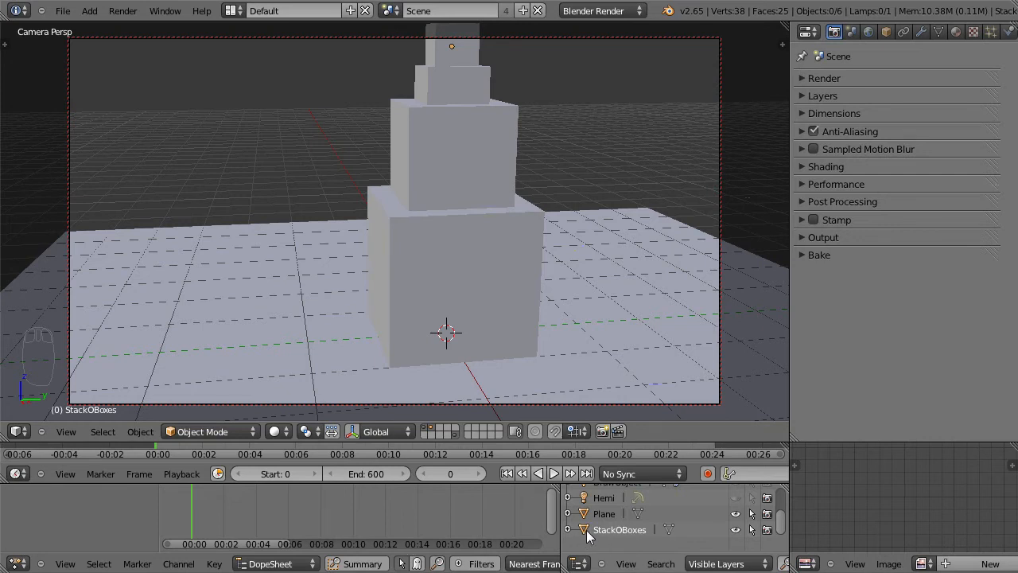
# Select the ground plane in the 3D view and switch the selection to StackOBoxes by its outliner name
pyautogui.rightClick(657, 249)
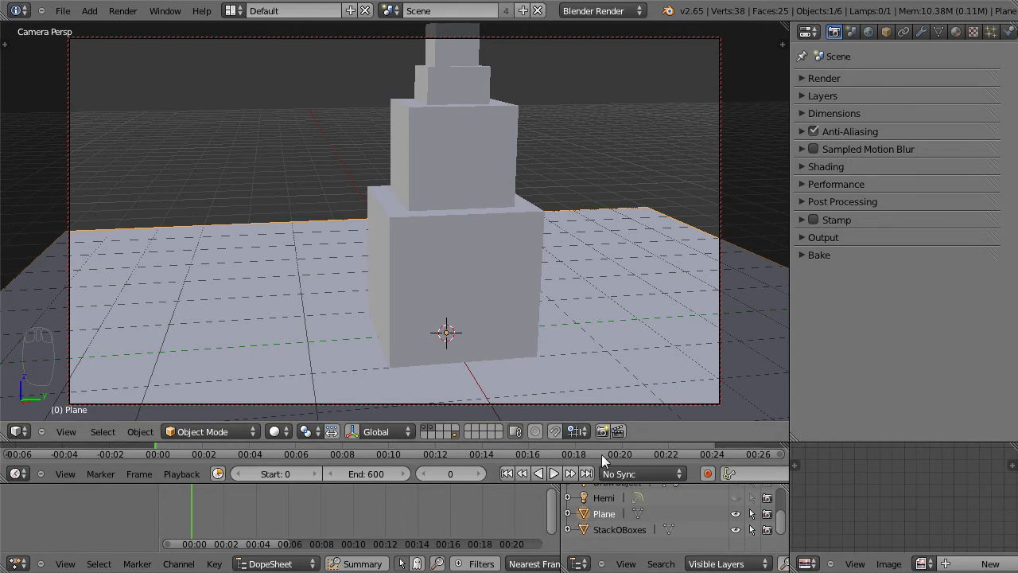
pyautogui.doubleClick(619, 531)
pyautogui.press('Return')
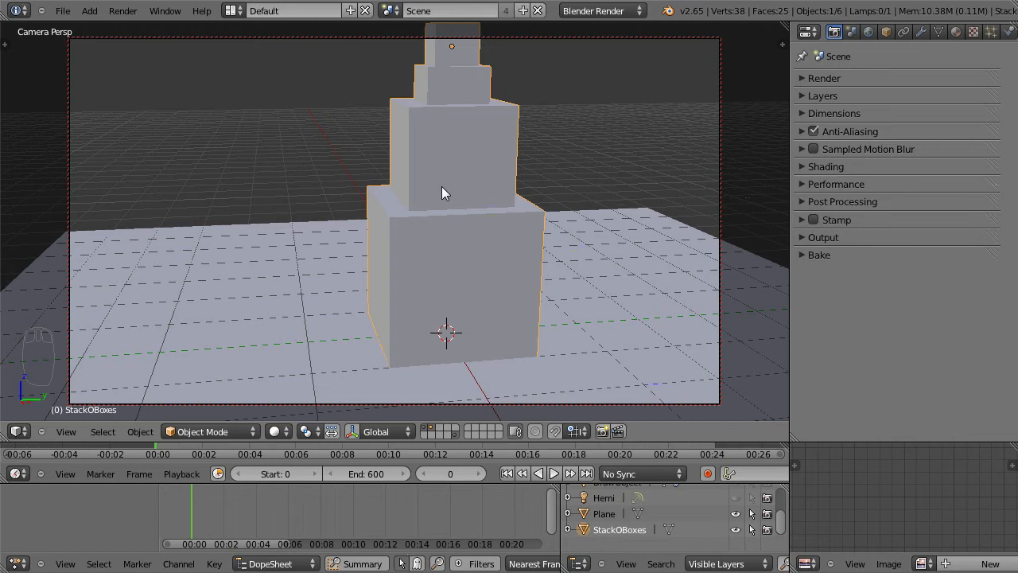
# Select the Hemi lamp by its outliner name and open its lamp settings
pyautogui.scroll(1, 614, 526)
pyautogui.click(611, 516)
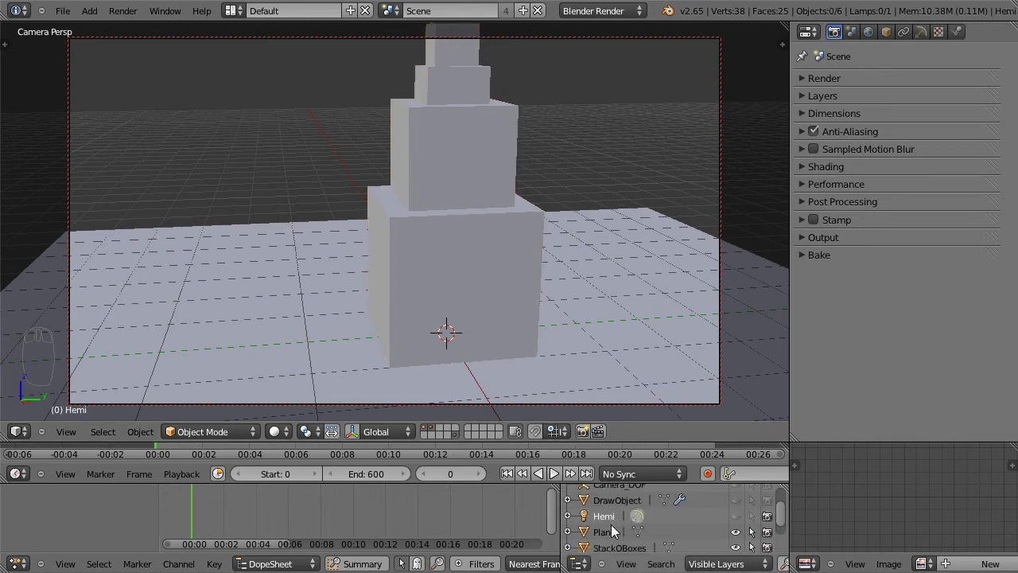
pyautogui.click(610, 532)
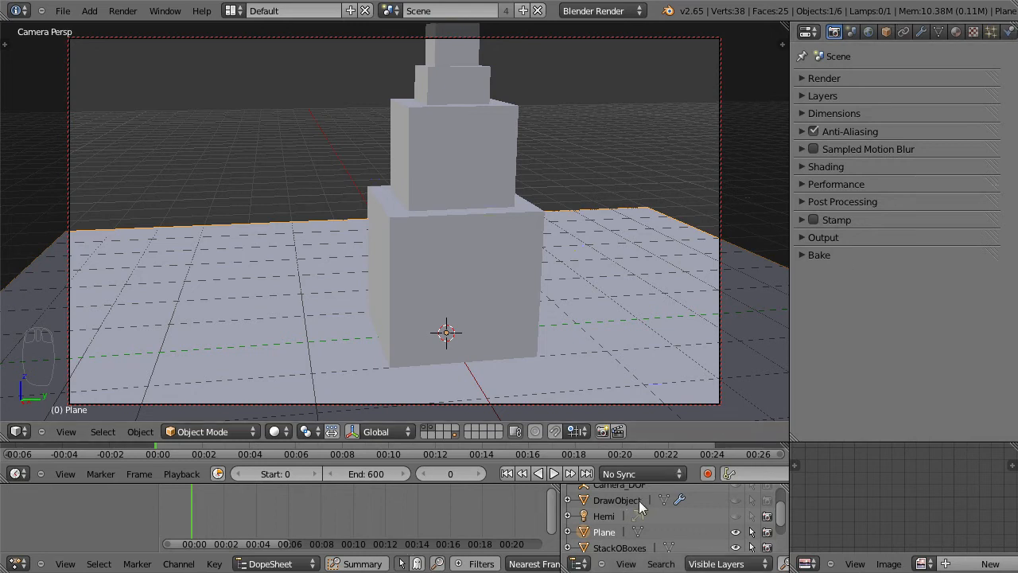
pyautogui.click(605, 516)
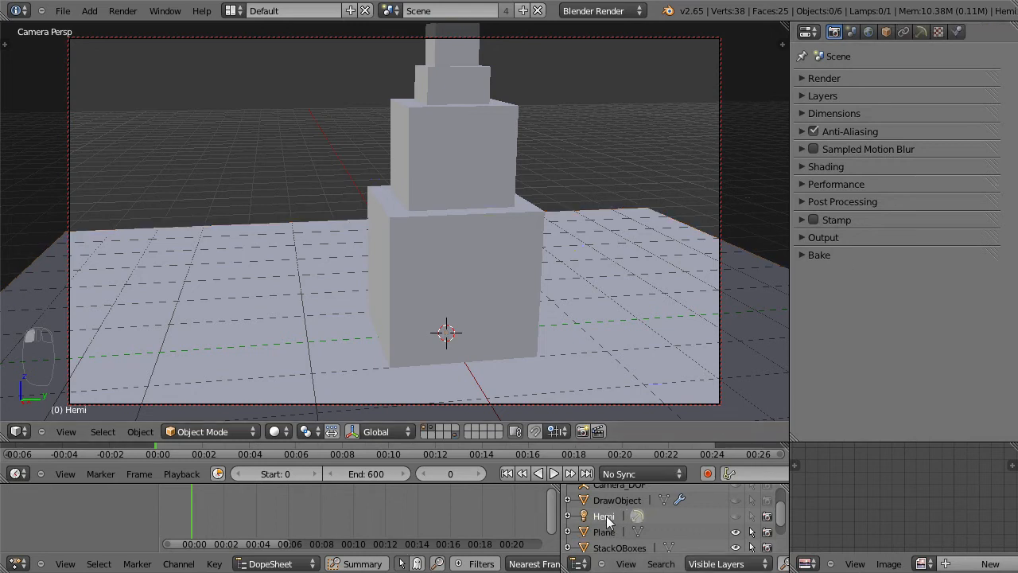
pyautogui.click(919, 33)
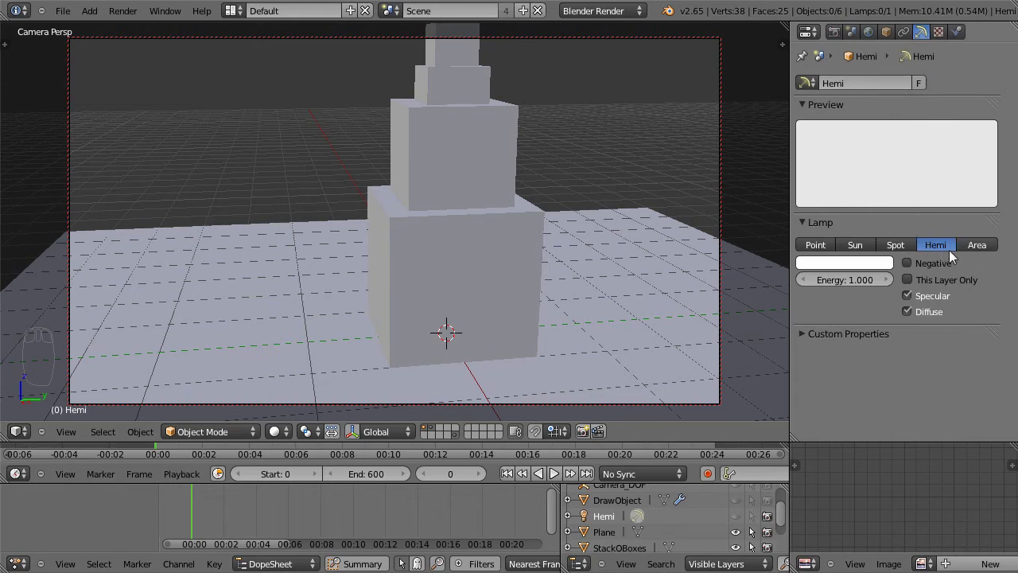
# Try the Point, Sun, Spot, Hemi and Area lamp types on the lamp and return it to Hemi
pyautogui.click(813, 248)
pyautogui.click(848, 247)
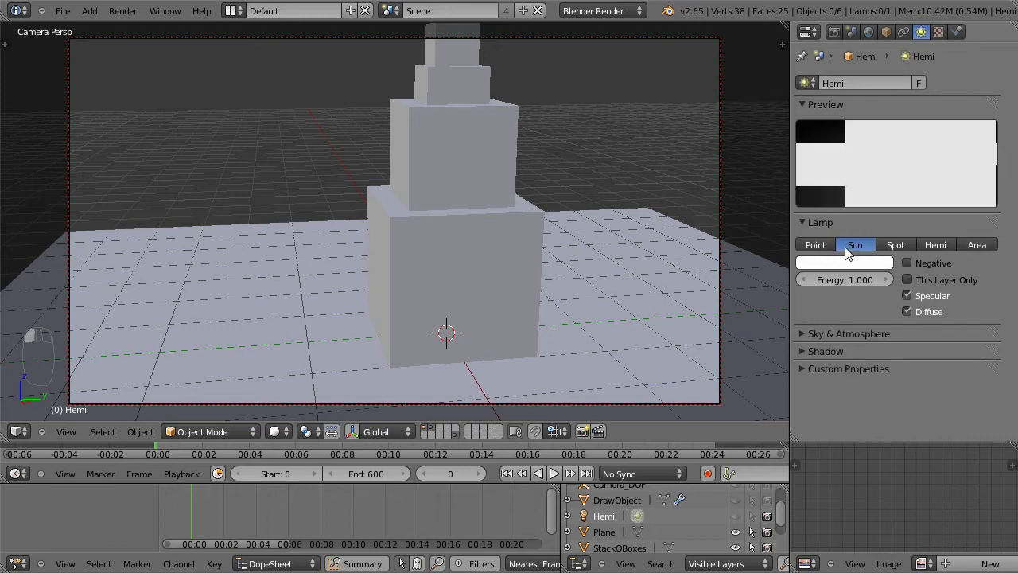
pyautogui.click(890, 247)
pyautogui.click(927, 243)
pyautogui.click(978, 247)
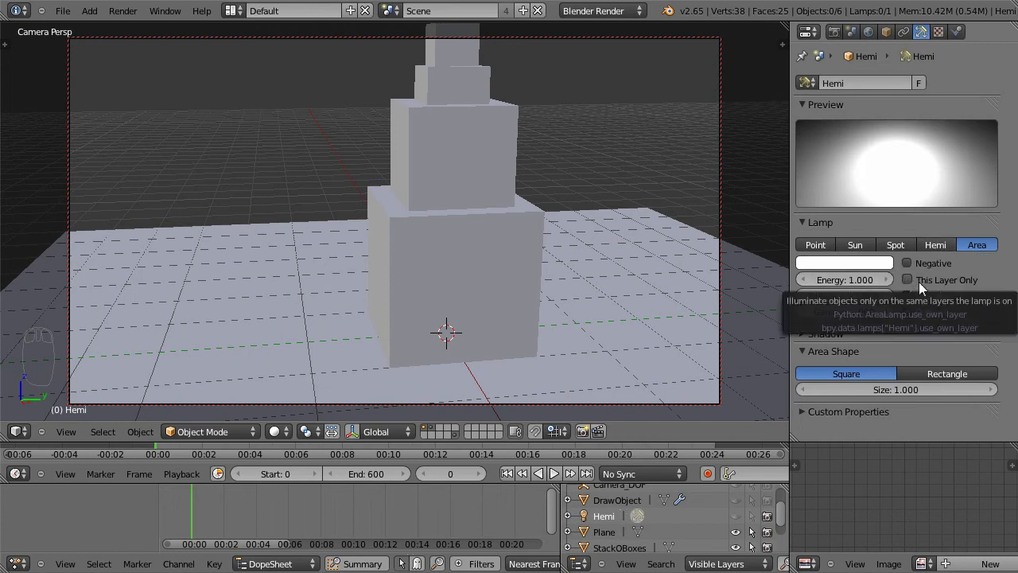
pyautogui.click(943, 245)
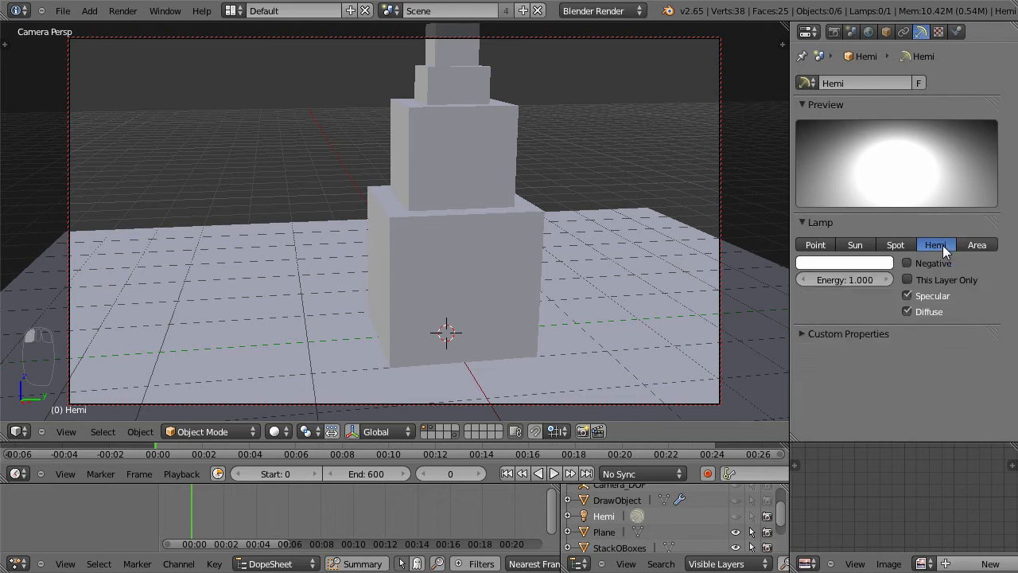
# Pull the camera back from the tower and turn on the Hemi lamp's visibility in the outliner
pyautogui.scroll(-7, 569, 211)
pyautogui.scroll(1, 562, 211)
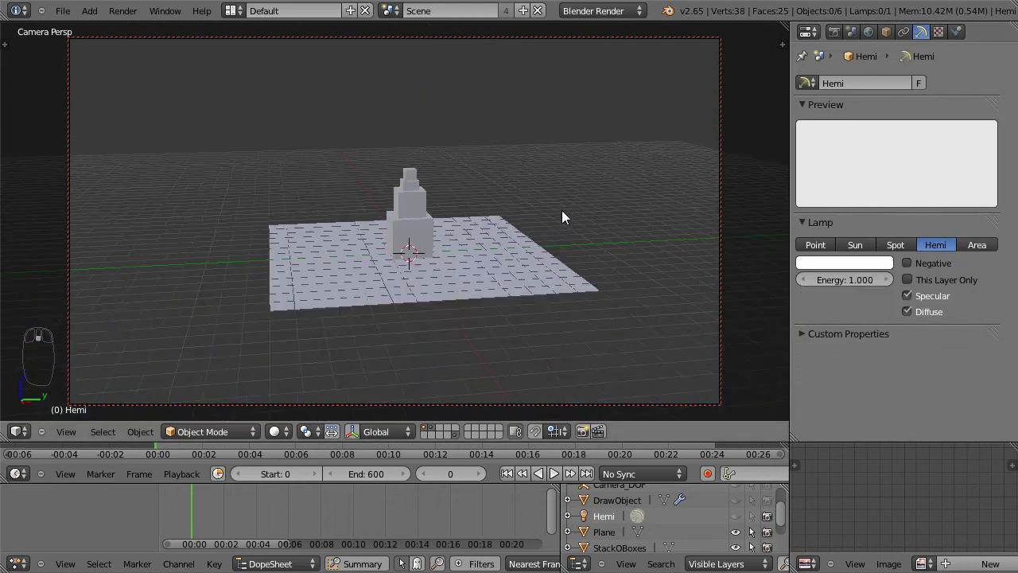
pyautogui.scroll(-1, 628, 531)
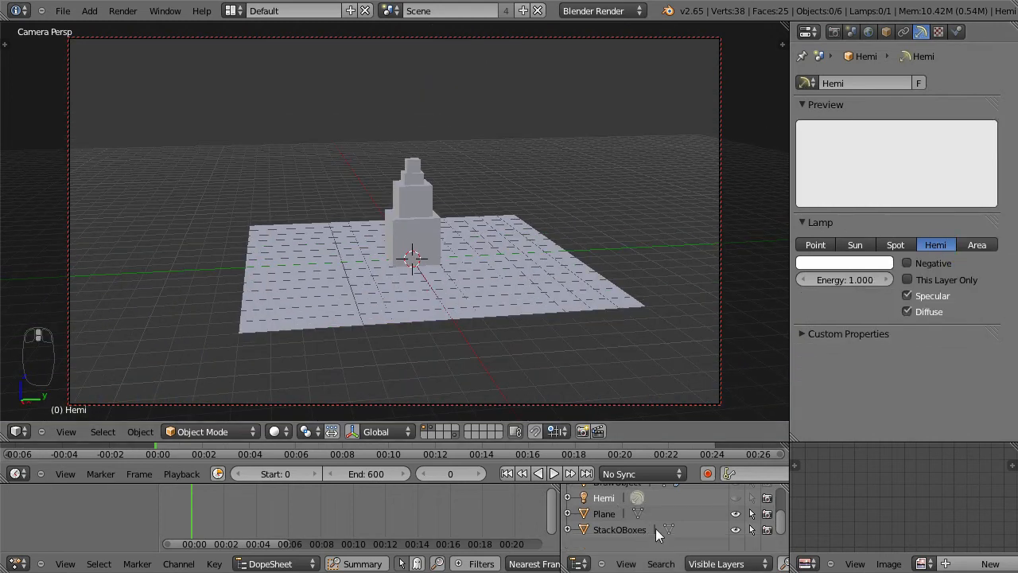
pyautogui.click(735, 497)
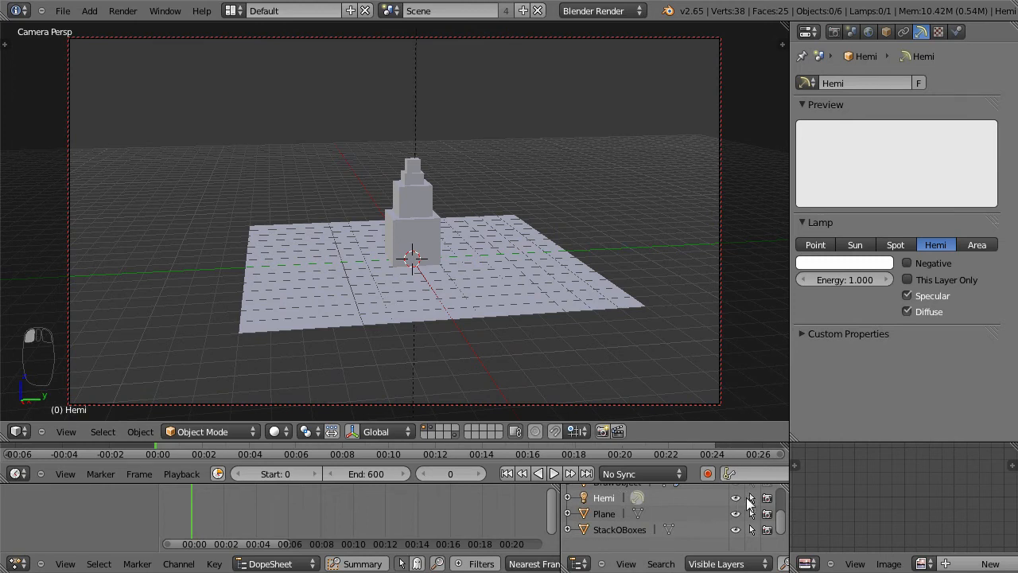
# Select the Hemi lamp high above the tower, scale it up, tilt it and move it to a new position
pyautogui.scroll(-4, 501, 91)
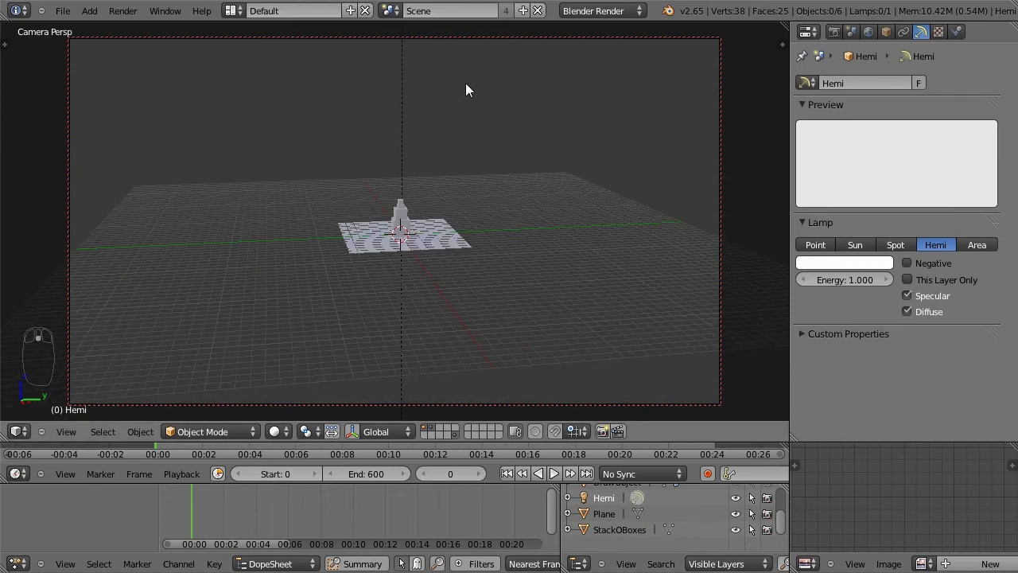
pyautogui.keyDown('shift'); pyautogui.moveTo(465, 83); pyautogui.dragTo(445, 308, button='middle'); pyautogui.keyUp('shift')
pyautogui.scroll(-3, 446, 306)
pyautogui.scroll(-3, 423, 278)
pyautogui.rightClick(390, 164)
pyautogui.press('s')
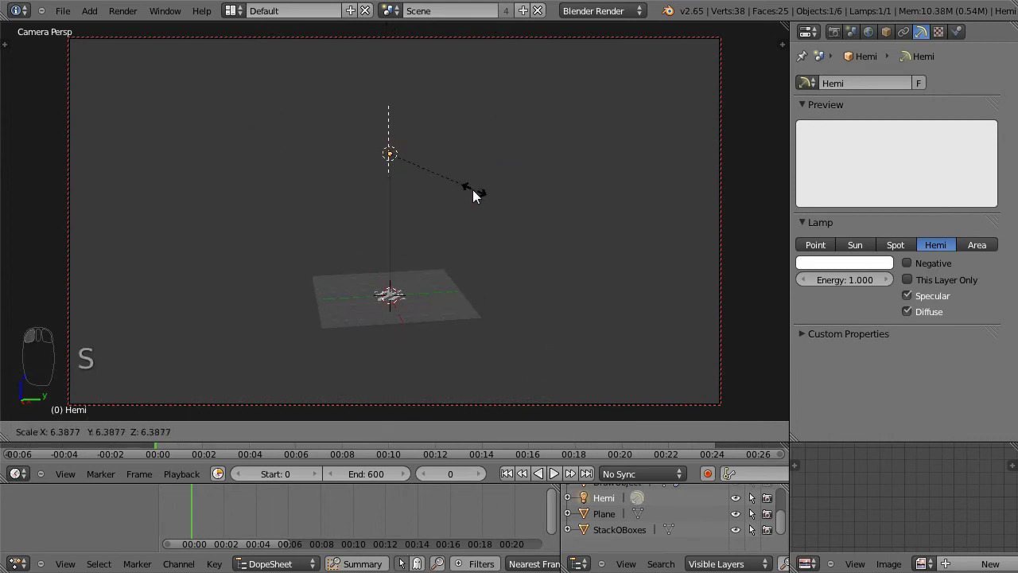
pyautogui.press('r')
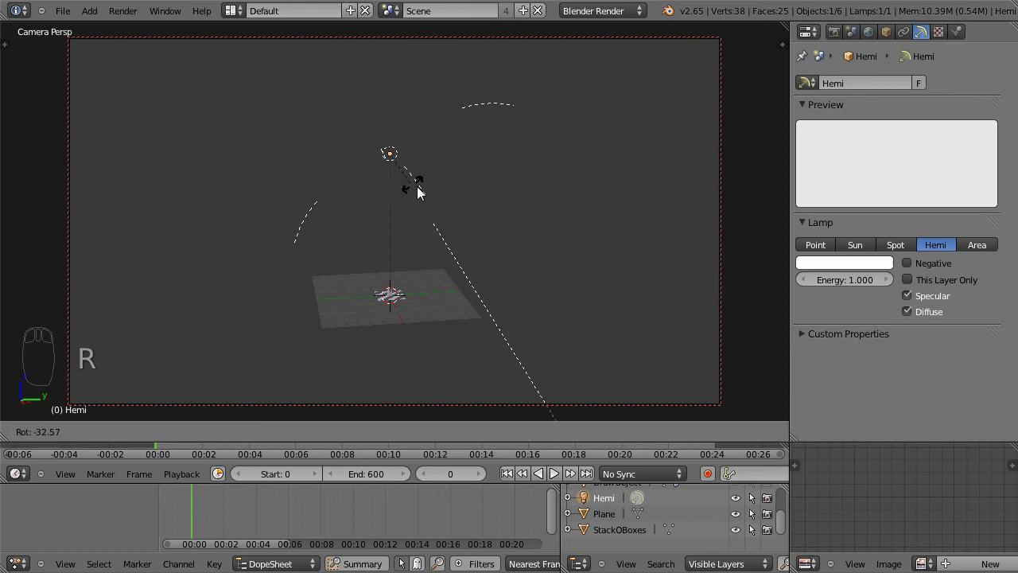
pyautogui.click(379, 197)
pyautogui.press('g')
pyautogui.click(423, 284)
# Bring the camera back in and orbit it to frame the cube tower on the plane from slightly above
pyautogui.scroll(3, 418, 283)
pyautogui.keyDown('shift'); pyautogui.moveTo(408, 335); pyautogui.dragTo(485, 113, button='middle'); pyautogui.keyUp('shift')
pyautogui.scroll(7, 489, 235)
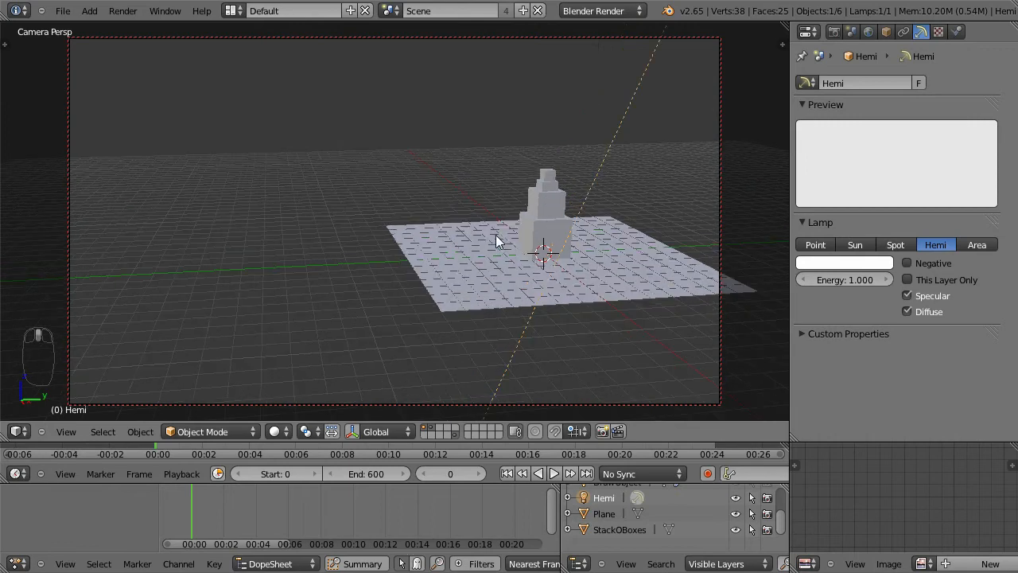
pyautogui.moveTo(496, 234); pyautogui.dragTo(489, 318, button='middle')
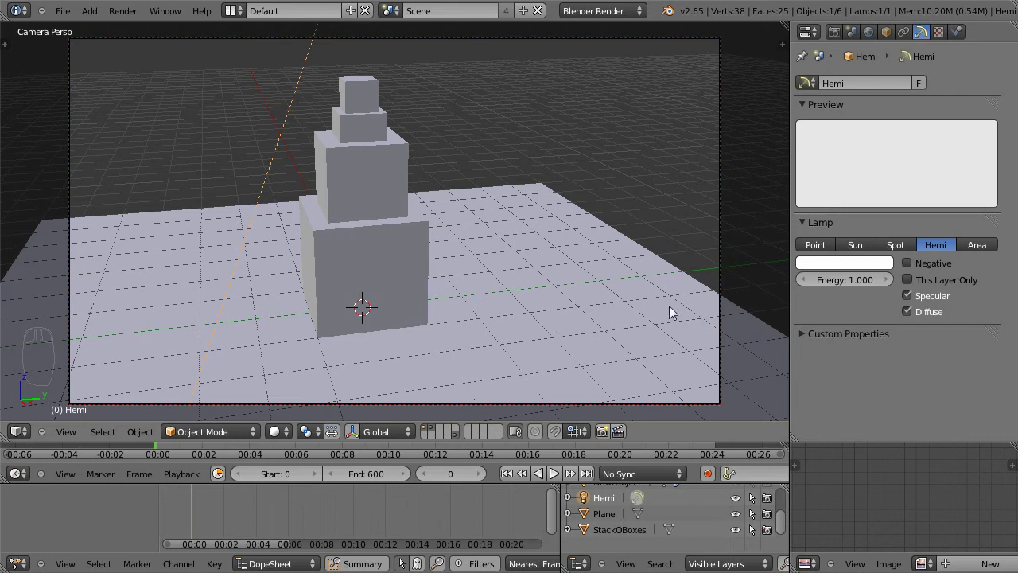
pyautogui.moveTo(636, 52); pyautogui.dragTo(462, 129, button='middle')
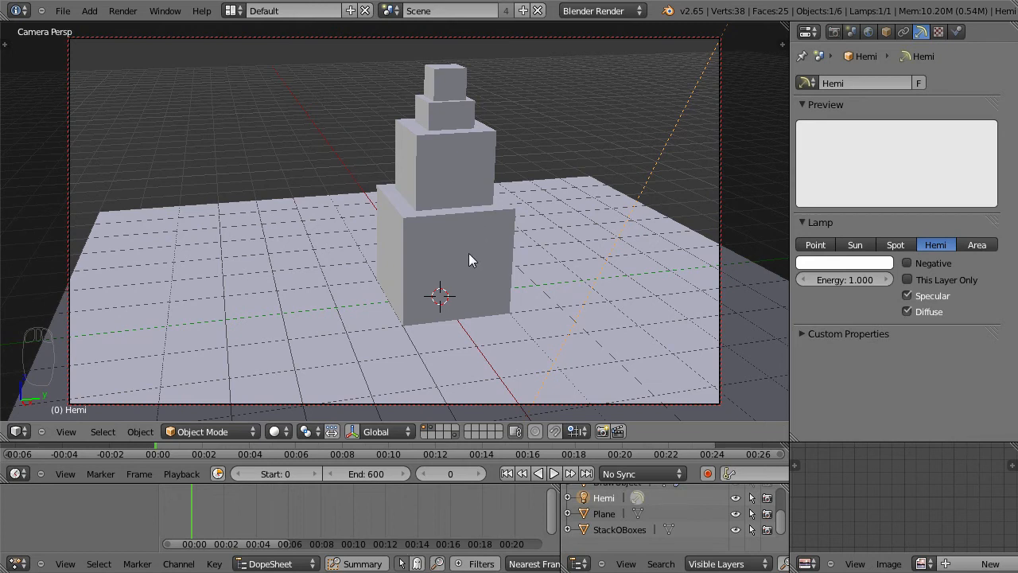
# Render the current camera view of the cube tower into the image editor
pyautogui.press('F12')
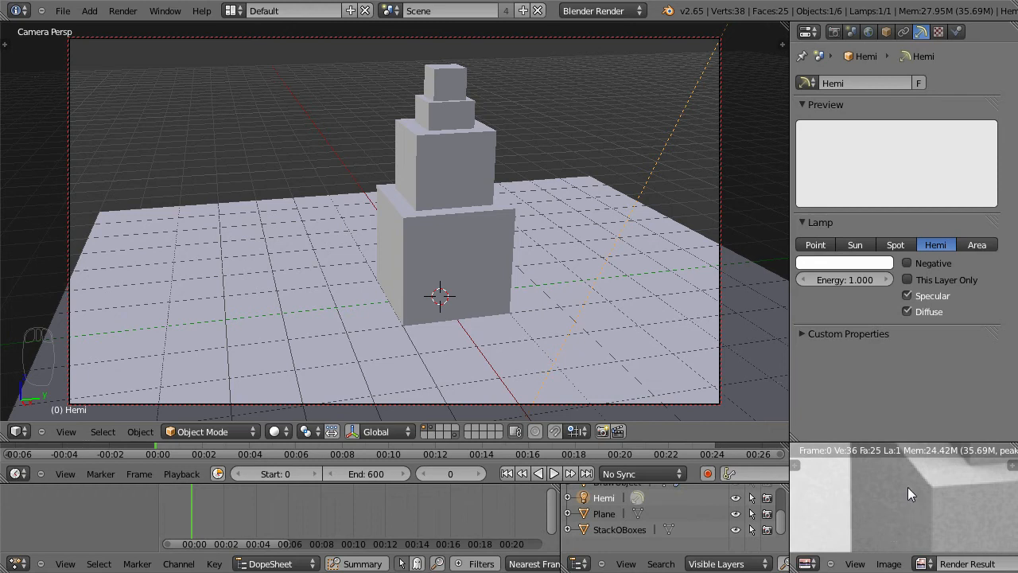
pyautogui.scroll(-3, 907, 487)
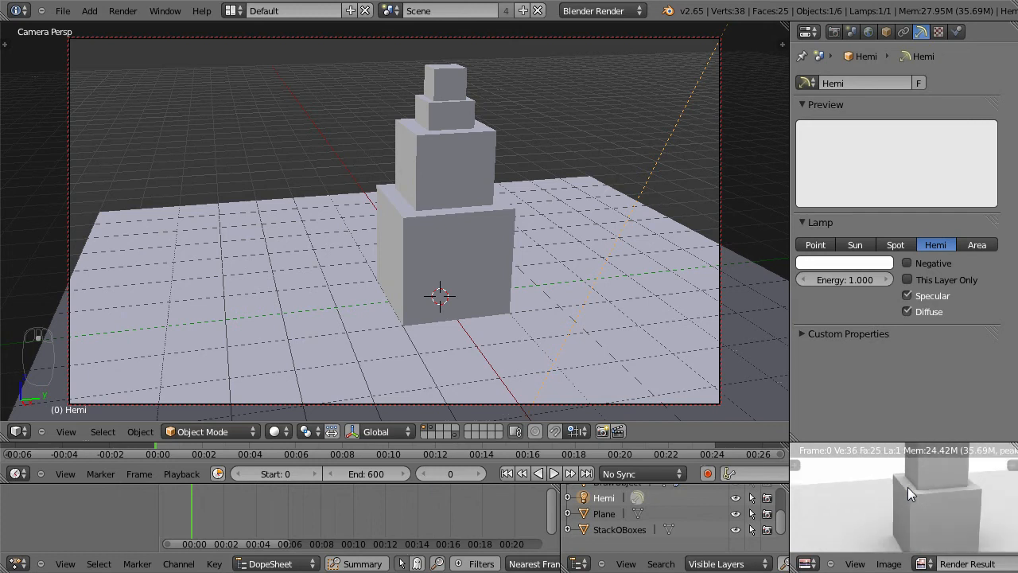
pyautogui.scroll(-3, 907, 487)
pyautogui.scroll(4, 907, 487)
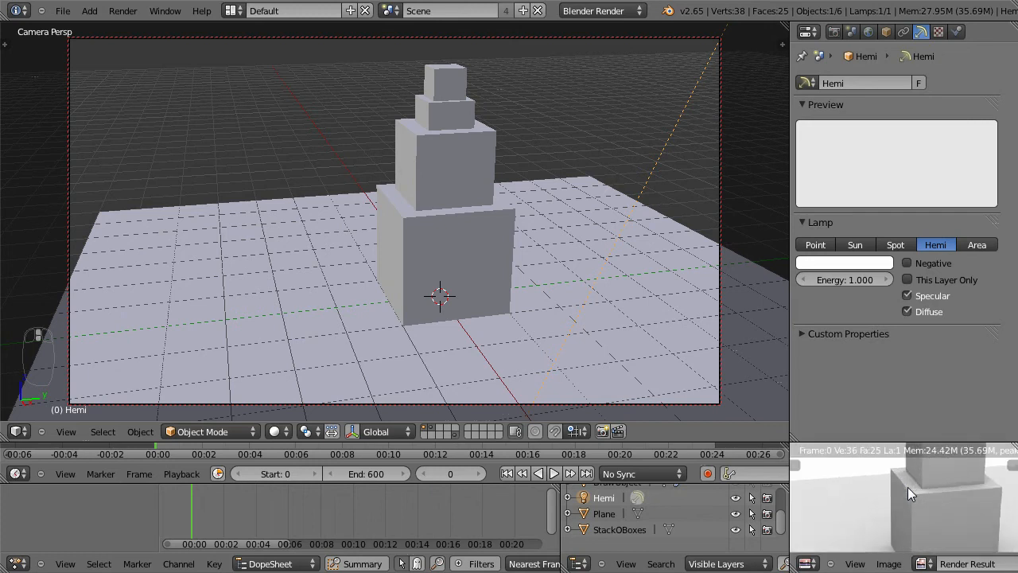
pyautogui.scroll(2, 908, 487)
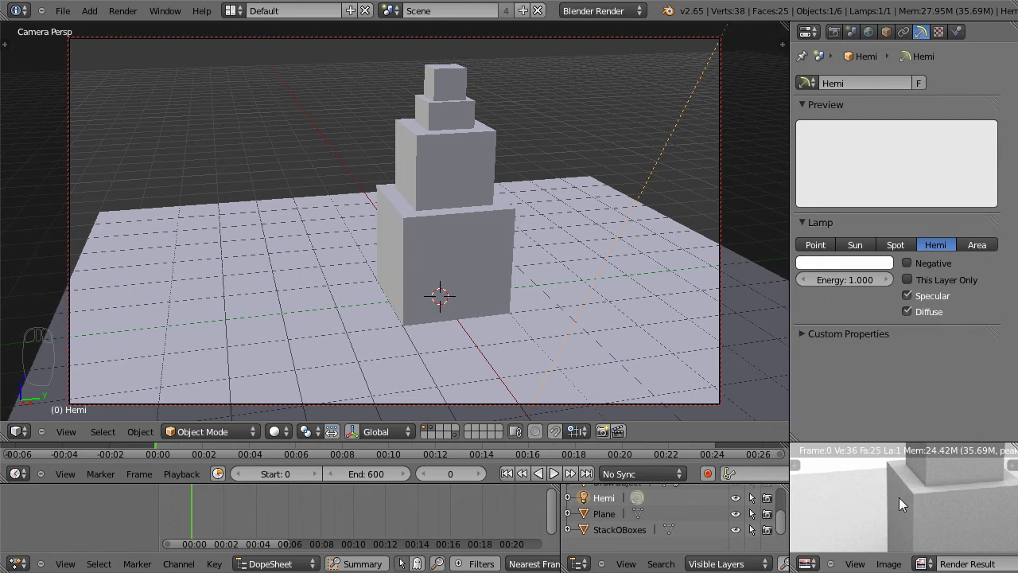
# Examine the rendered cube tower in the maximized image editor and again in the small image view of the normal layout
pyautogui.hotkey('ctrl', 'Up')
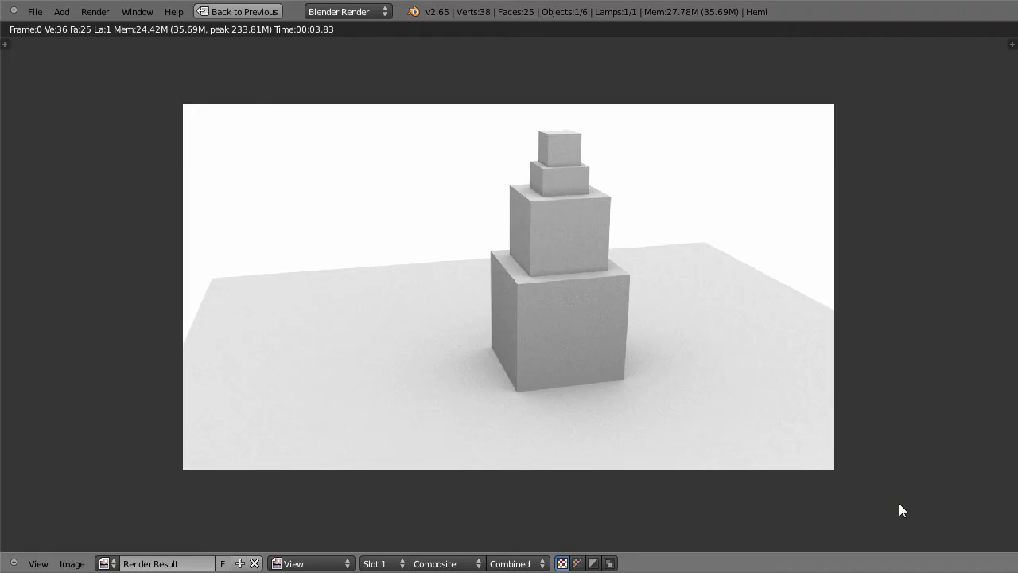
pyautogui.scroll(4, 522, 295)
pyautogui.scroll(-4, 523, 297)
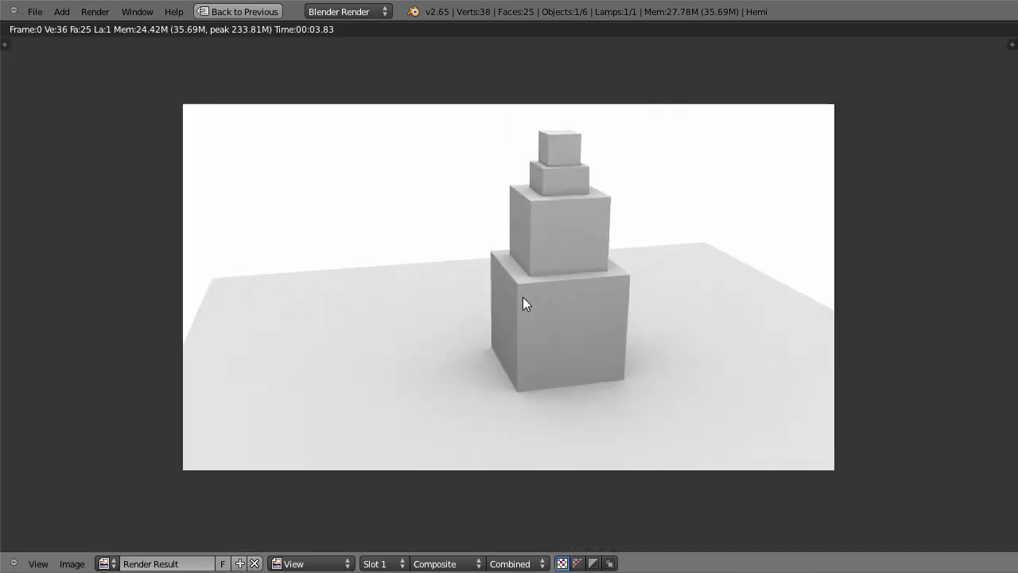
pyautogui.scroll(1, 523, 302)
pyautogui.scroll(-1, 557, 237)
pyautogui.press('`')
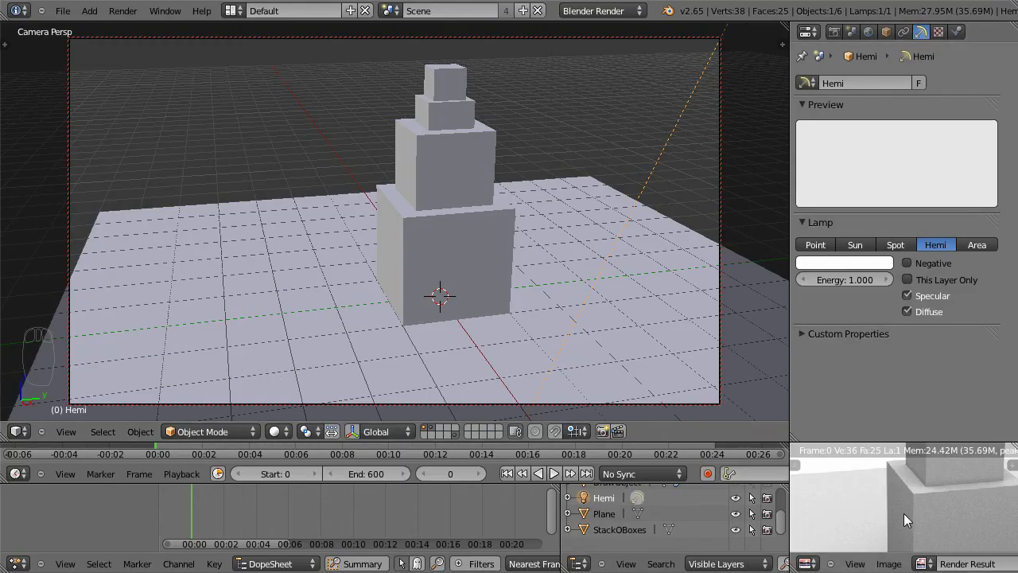
pyautogui.scroll(-4, 934, 510)
pyautogui.scroll(2, 933, 508)
pyautogui.scroll(1, 933, 508)
pyautogui.scroll(-1, 933, 508)
pyautogui.scroll(1, 932, 508)
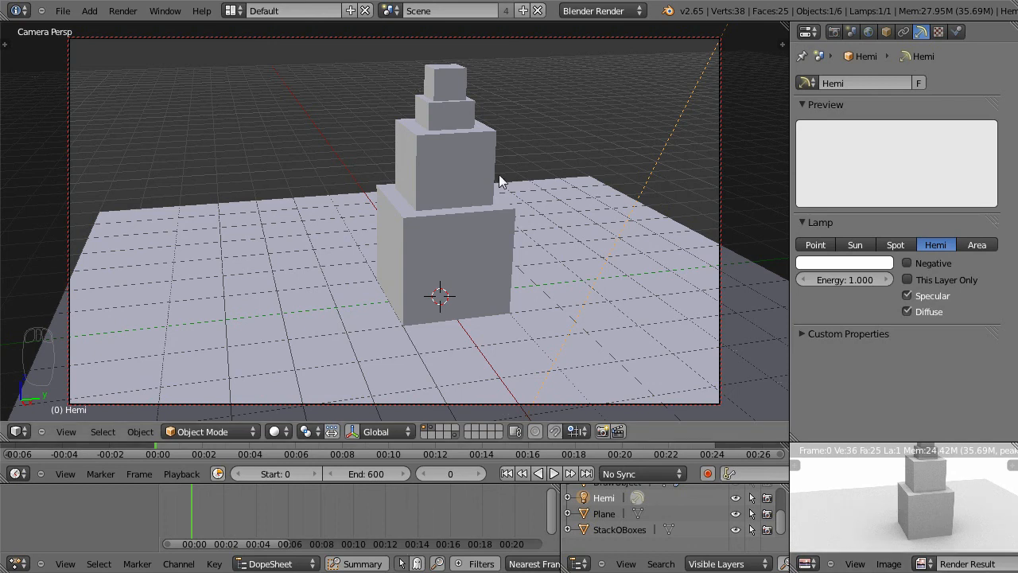
# Select the StackOBoxes tower and orbit the locked camera to a low, corner-on view of it
pyautogui.moveTo(418, 282); pyautogui.dragTo(613, 261, button='middle')
pyautogui.rightClick(397, 274)
pyautogui.moveTo(483, 310); pyautogui.dragTo(509, 306, button='middle')
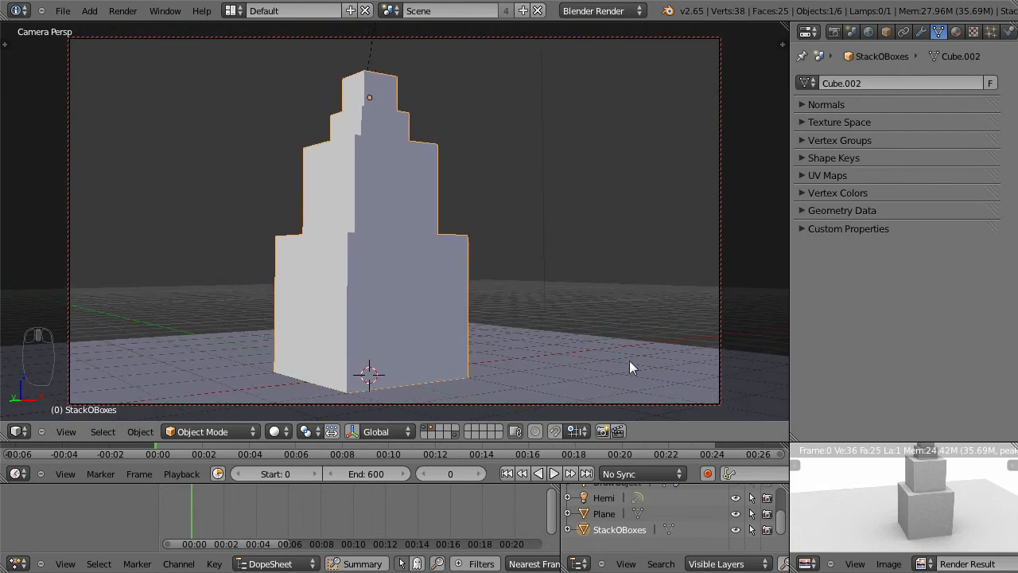
# Set the Render Result to Slot 2 in the maximized image editor and return to the normal layout
pyautogui.scroll(-2, 924, 499)
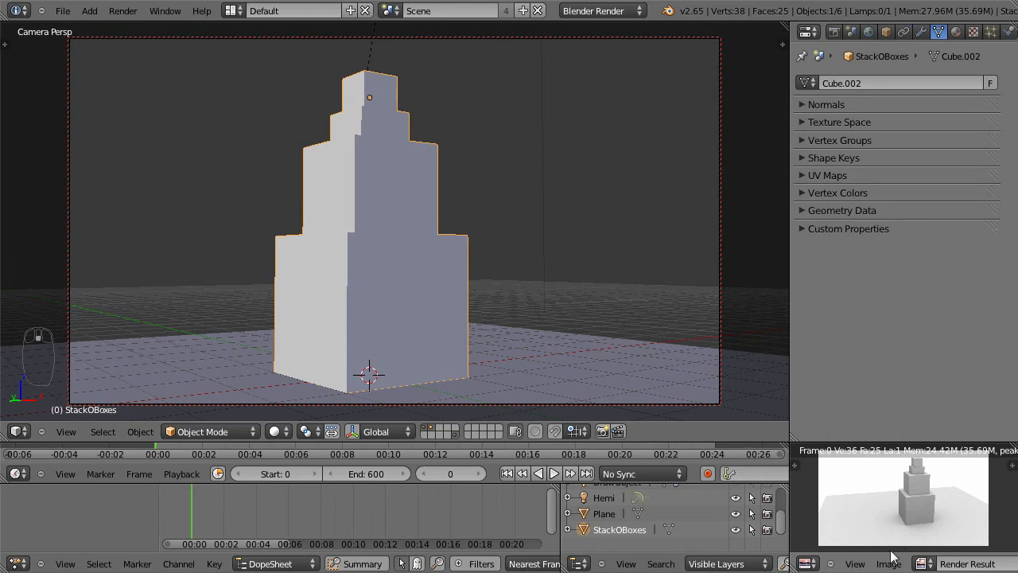
pyautogui.scroll(-5, 867, 566)
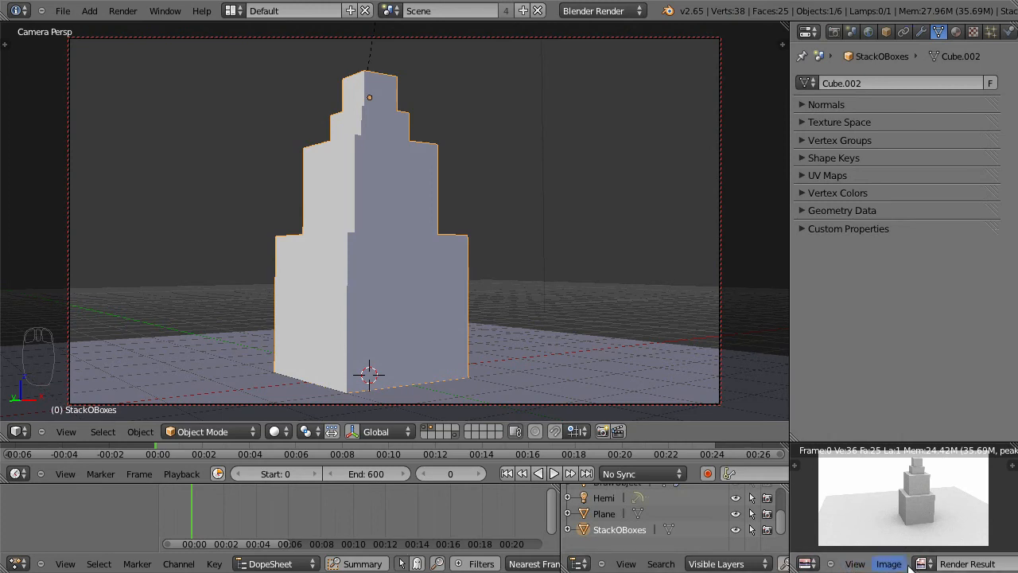
pyautogui.scroll(4, 905, 566)
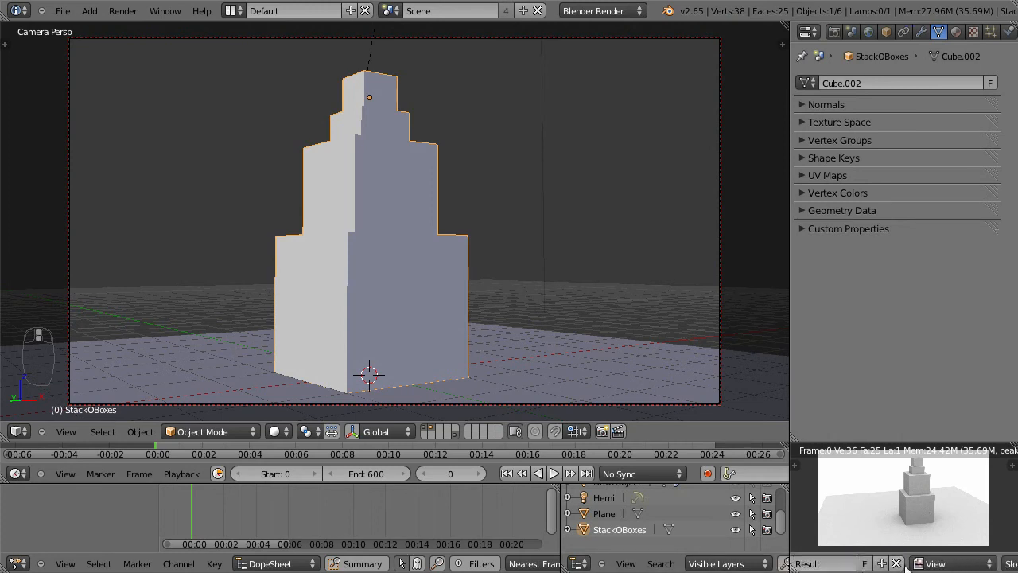
pyautogui.scroll(-5, 905, 565)
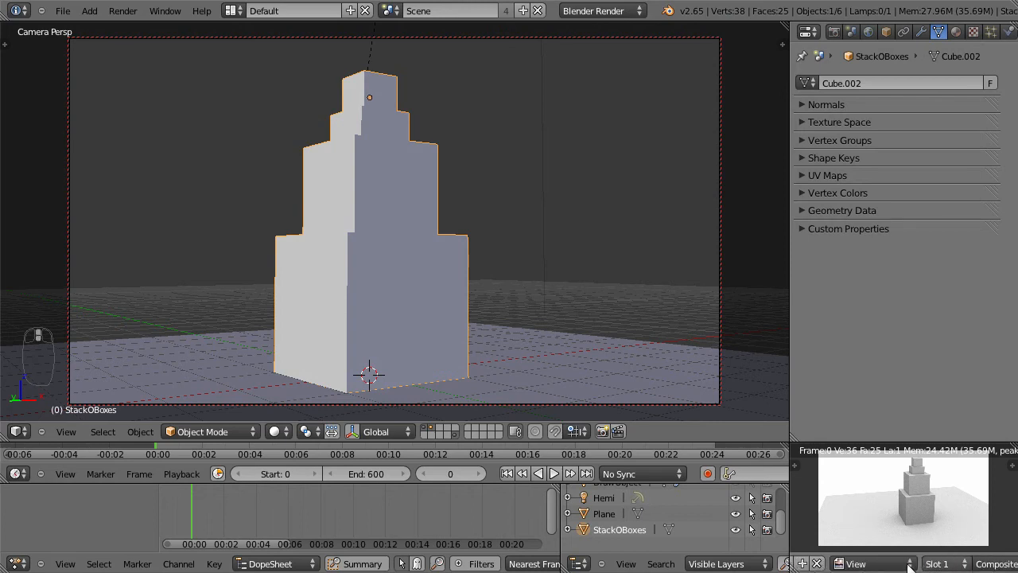
pyautogui.hotkey('ctrl', 'Up')
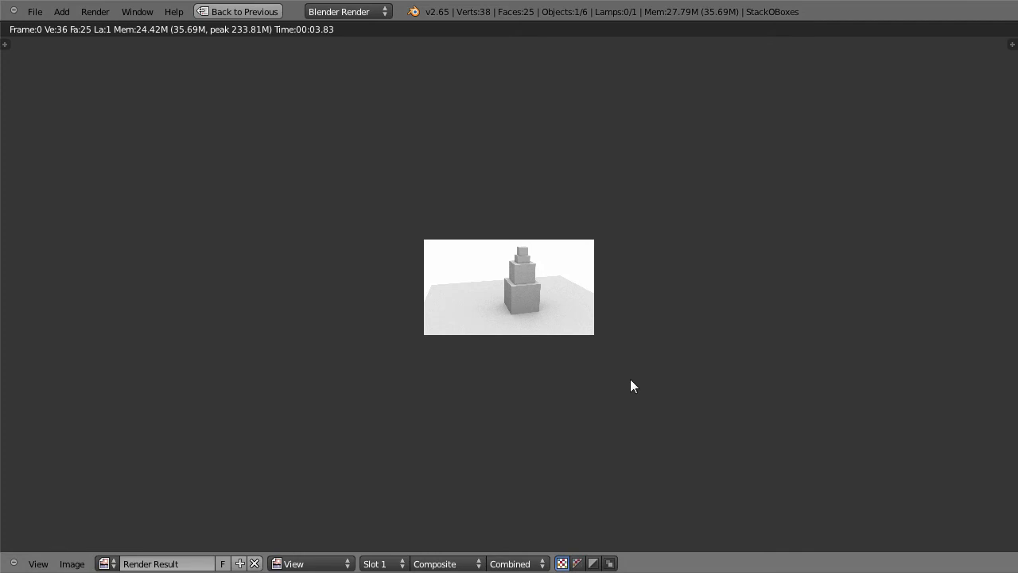
pyautogui.scroll(5, 640, 397)
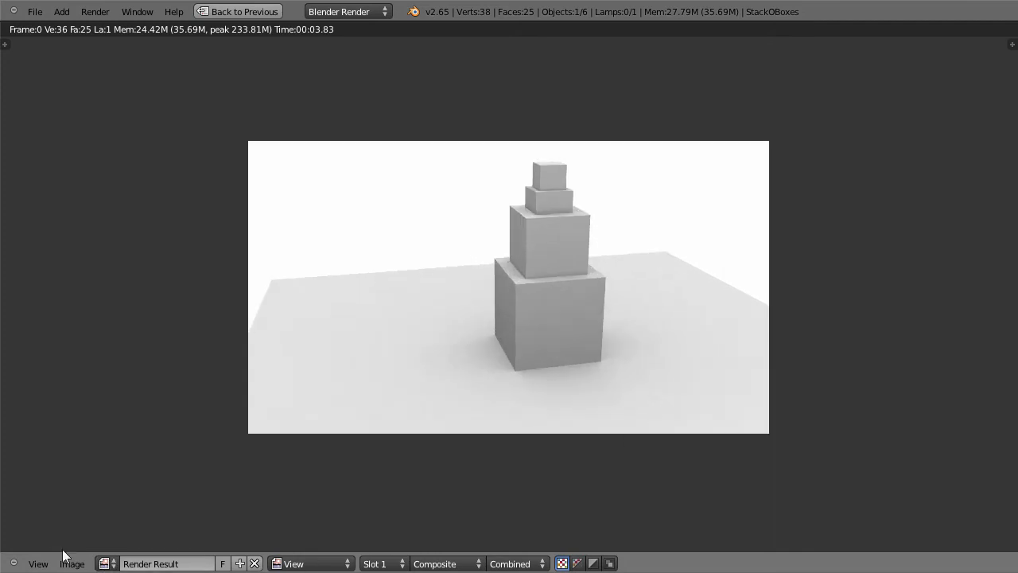
pyautogui.click(391, 563)
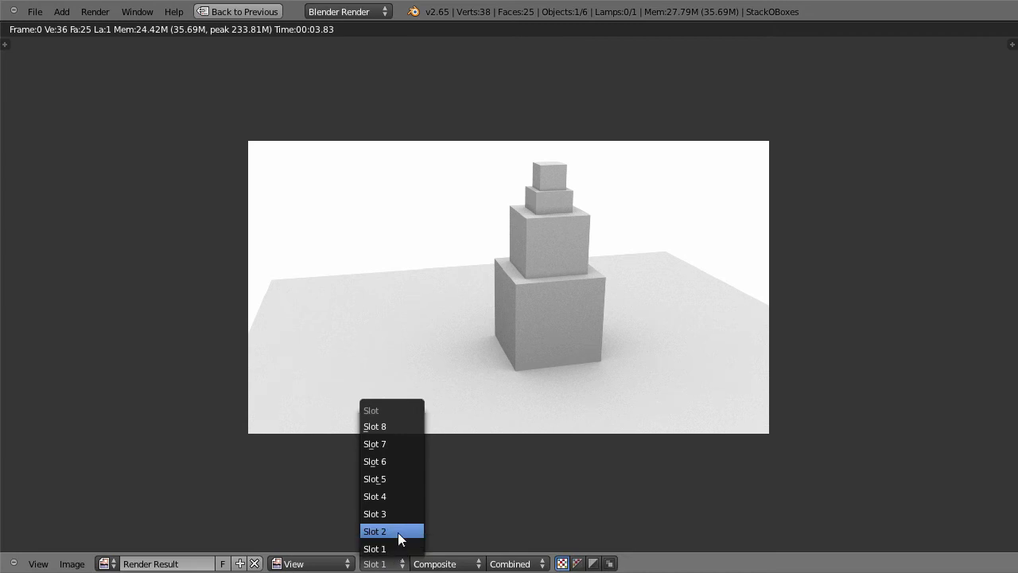
pyautogui.click(398, 532)
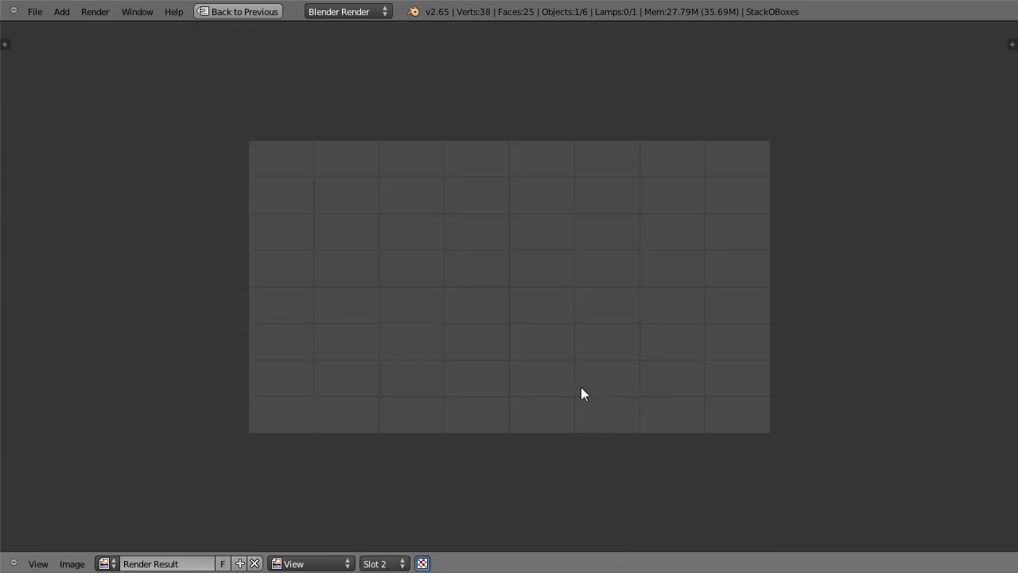
pyautogui.press('Escape')
pyautogui.scroll(1, 905, 503)
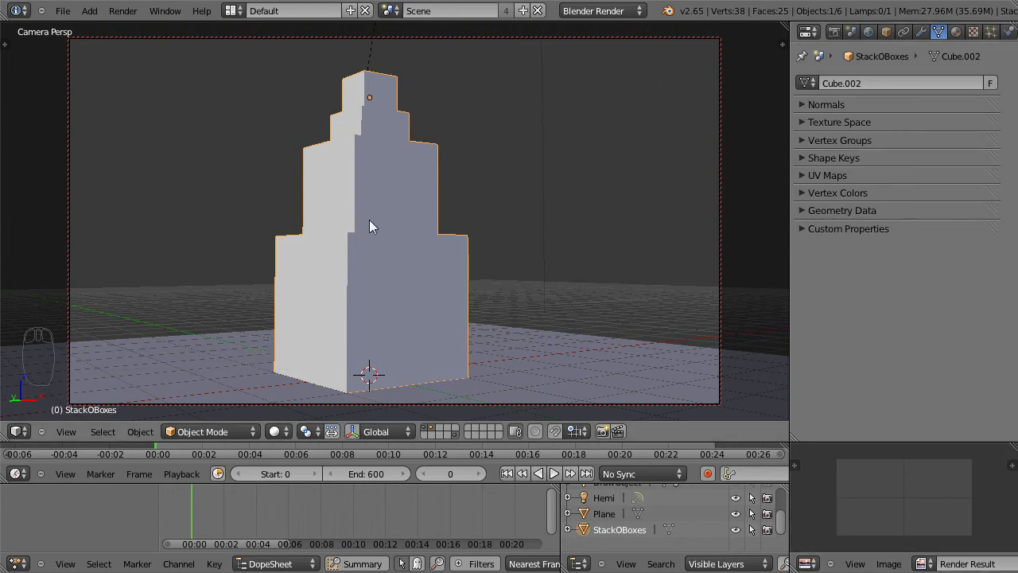
# Render the new low-angle camera view into Slot 2 and enlarge the result in the maximized image editor
pyautogui.click(834, 31)
pyautogui.click(803, 79)
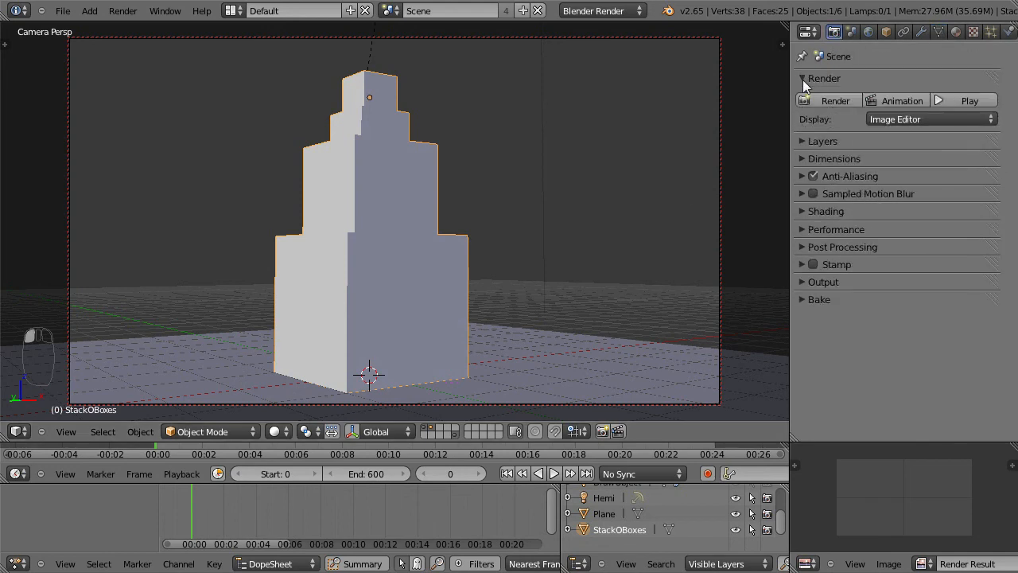
pyautogui.click(819, 100)
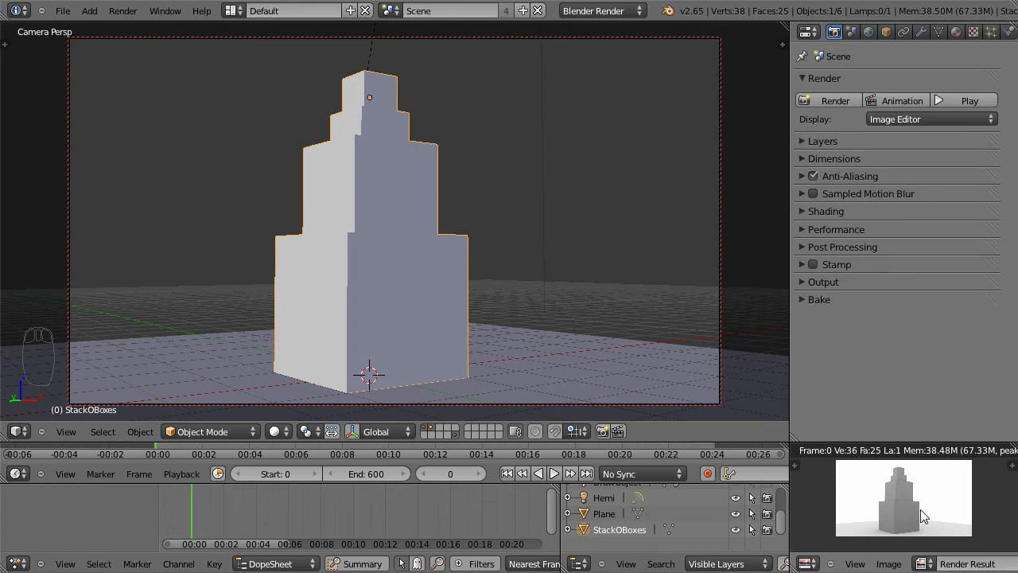
pyautogui.hotkey('ctrl', 'Up')
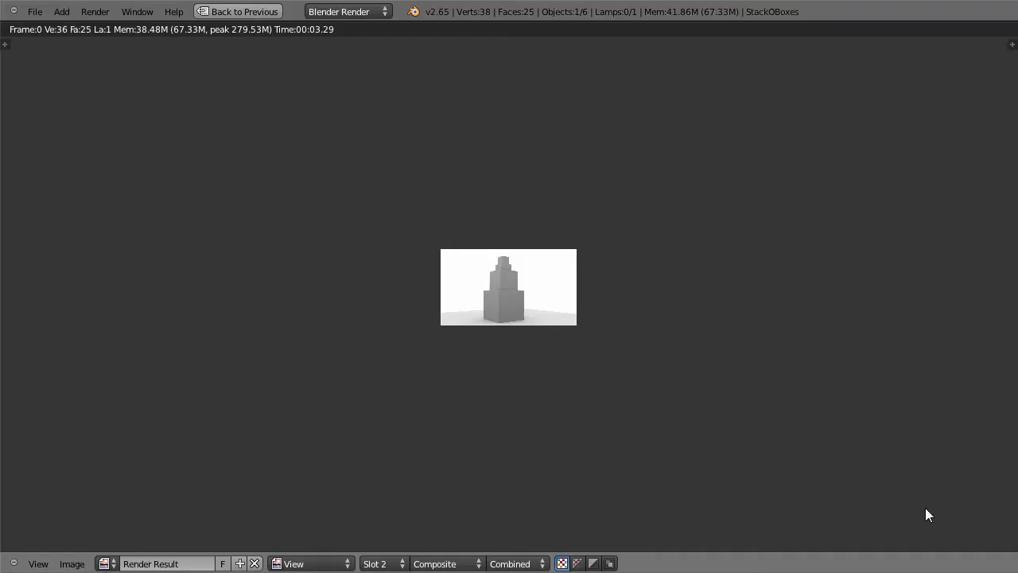
pyautogui.scroll(7, 494, 327)
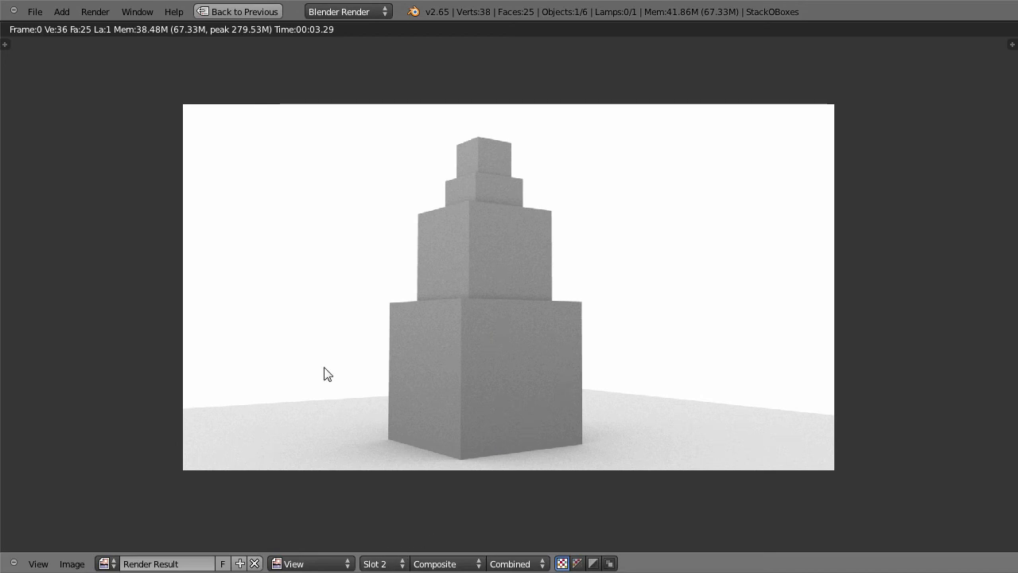
# Compare the renders stored in Slot 1 and Slot 2, finishing on Slot 1
pyautogui.click(381, 563)
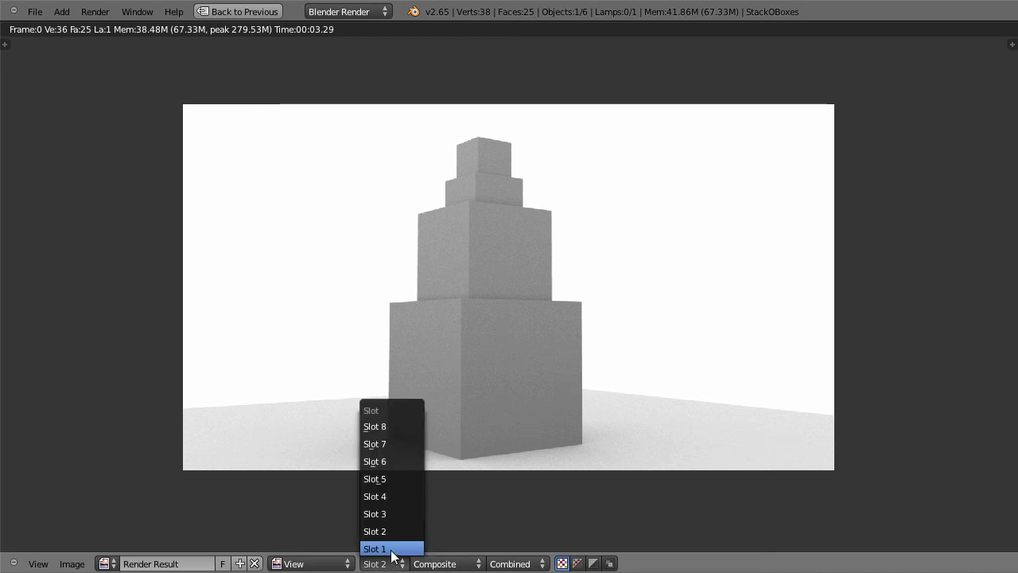
pyautogui.click(389, 549)
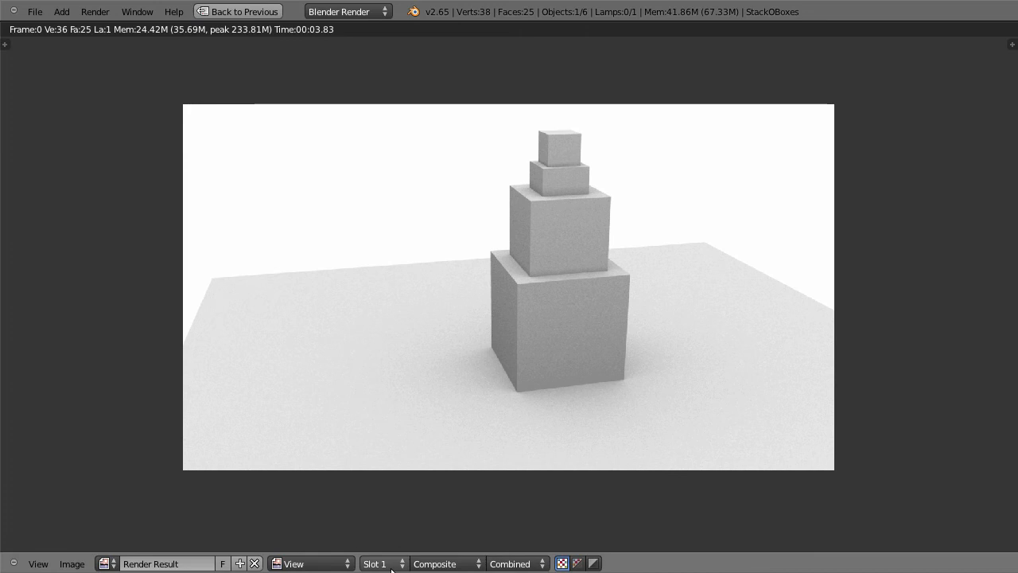
pyautogui.click(391, 560)
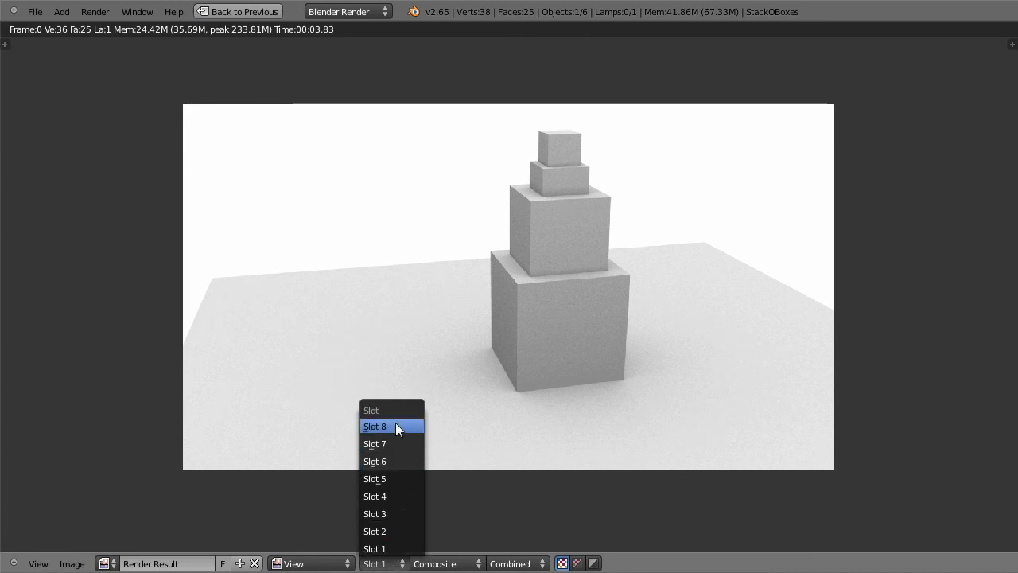
pyautogui.click(395, 531)
pyautogui.click(395, 562)
pyautogui.click(396, 548)
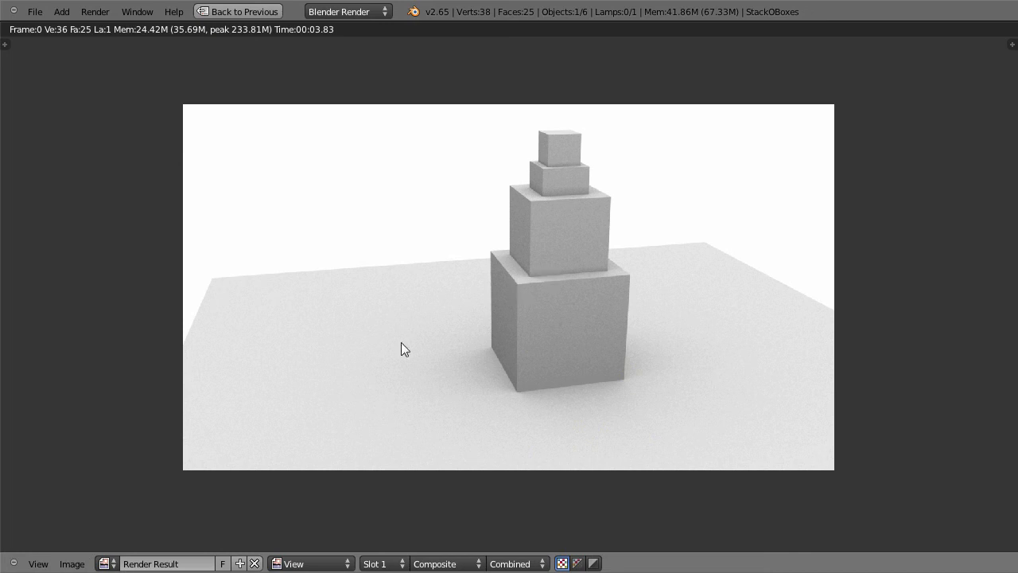
# Browse the Desktop, Documents and C: drive as locations for saving the Slot 1 render as an image, and leave without saving
pyautogui.click(73, 564)
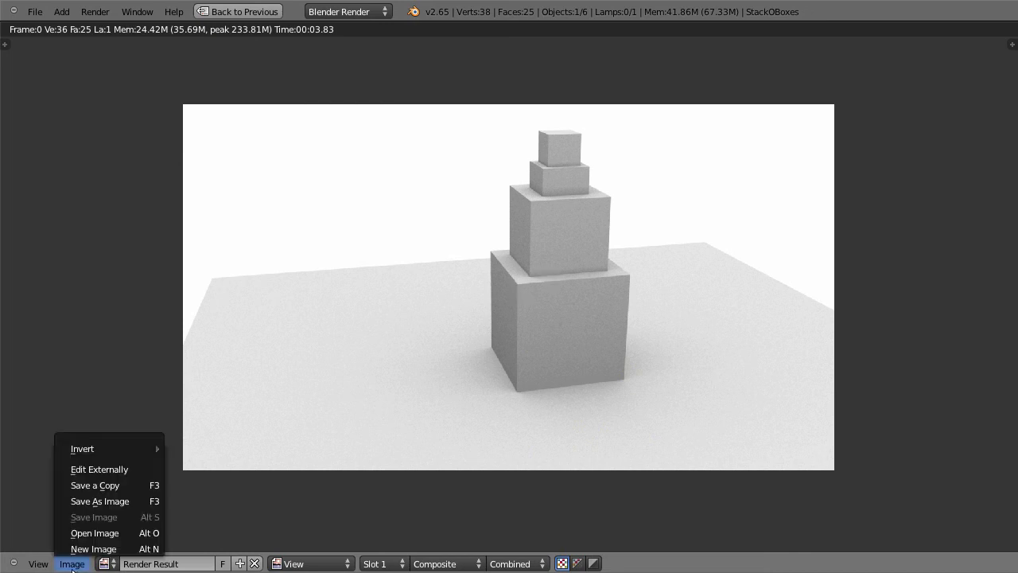
pyautogui.click(98, 500)
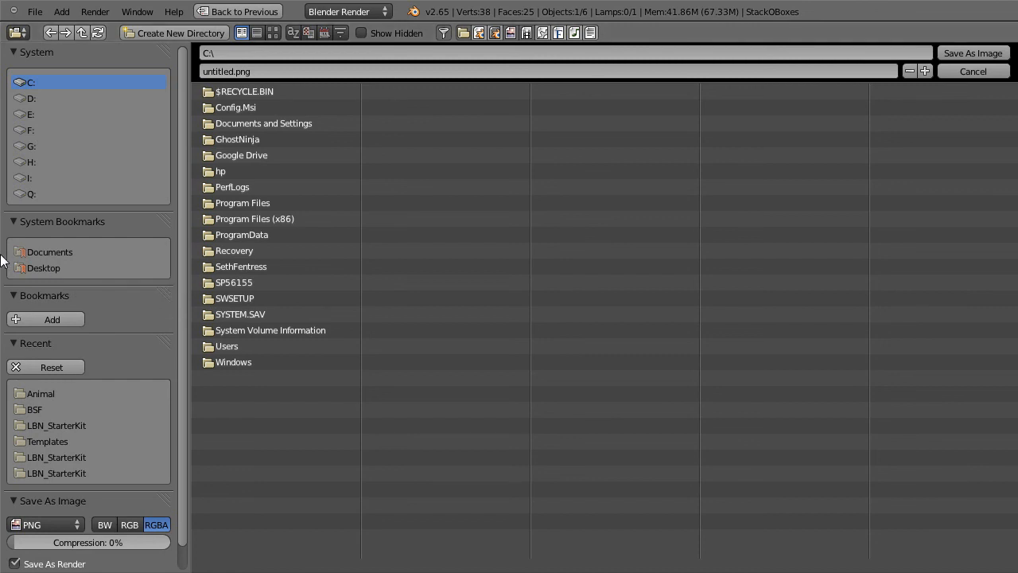
pyautogui.click(51, 267)
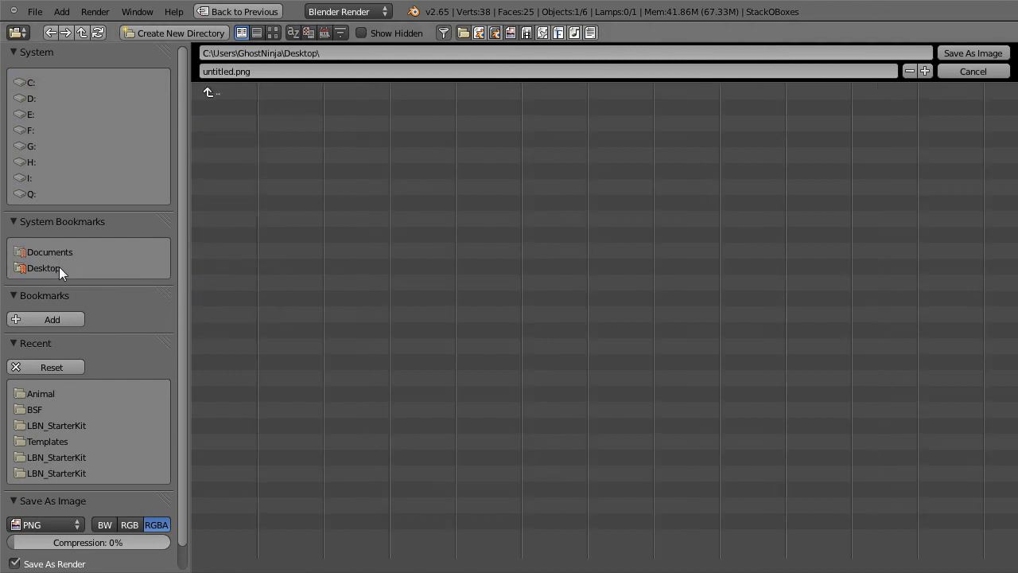
pyautogui.click(58, 253)
pyautogui.click(53, 267)
pyautogui.click(31, 84)
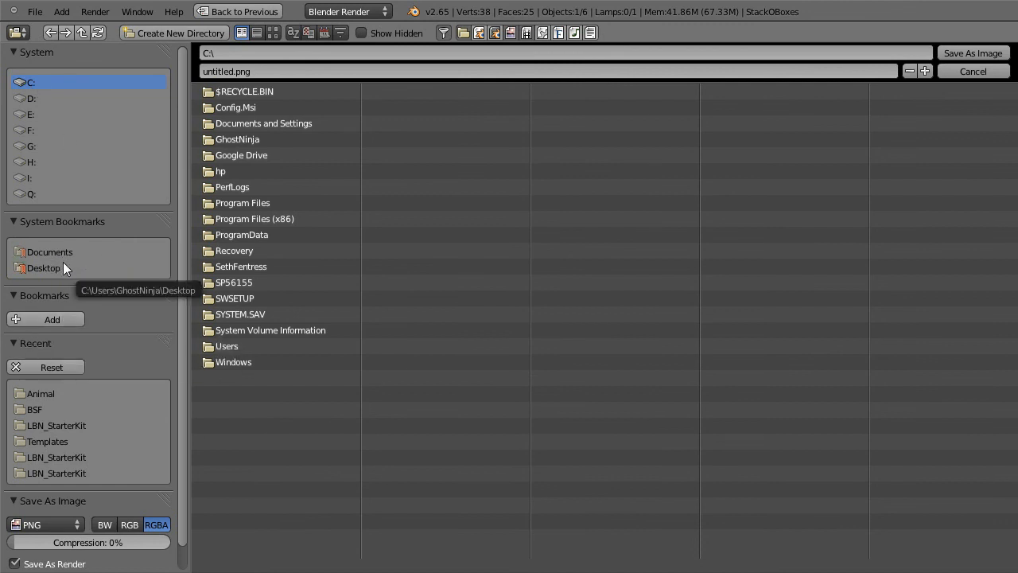
pyautogui.press('Escape')
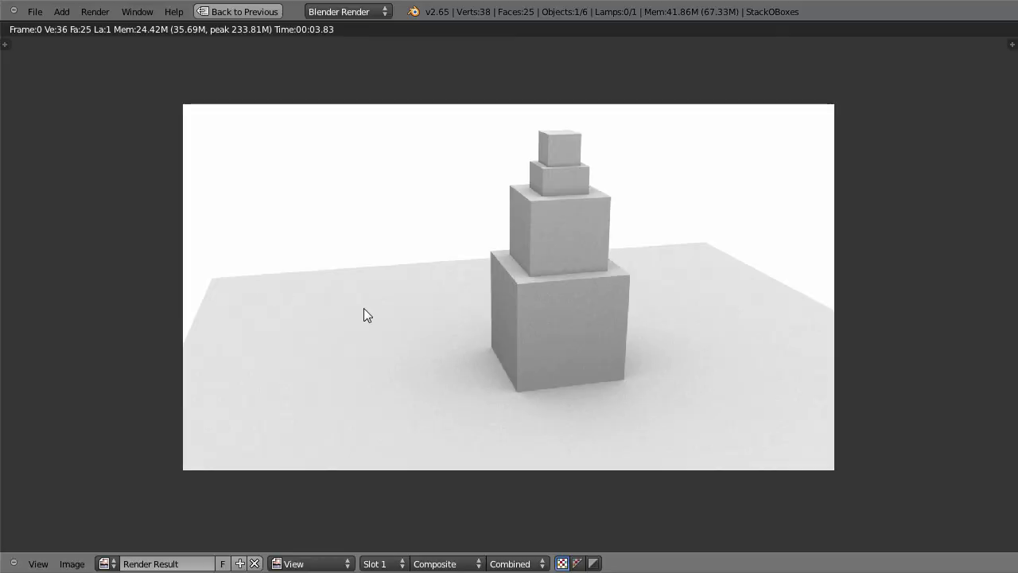